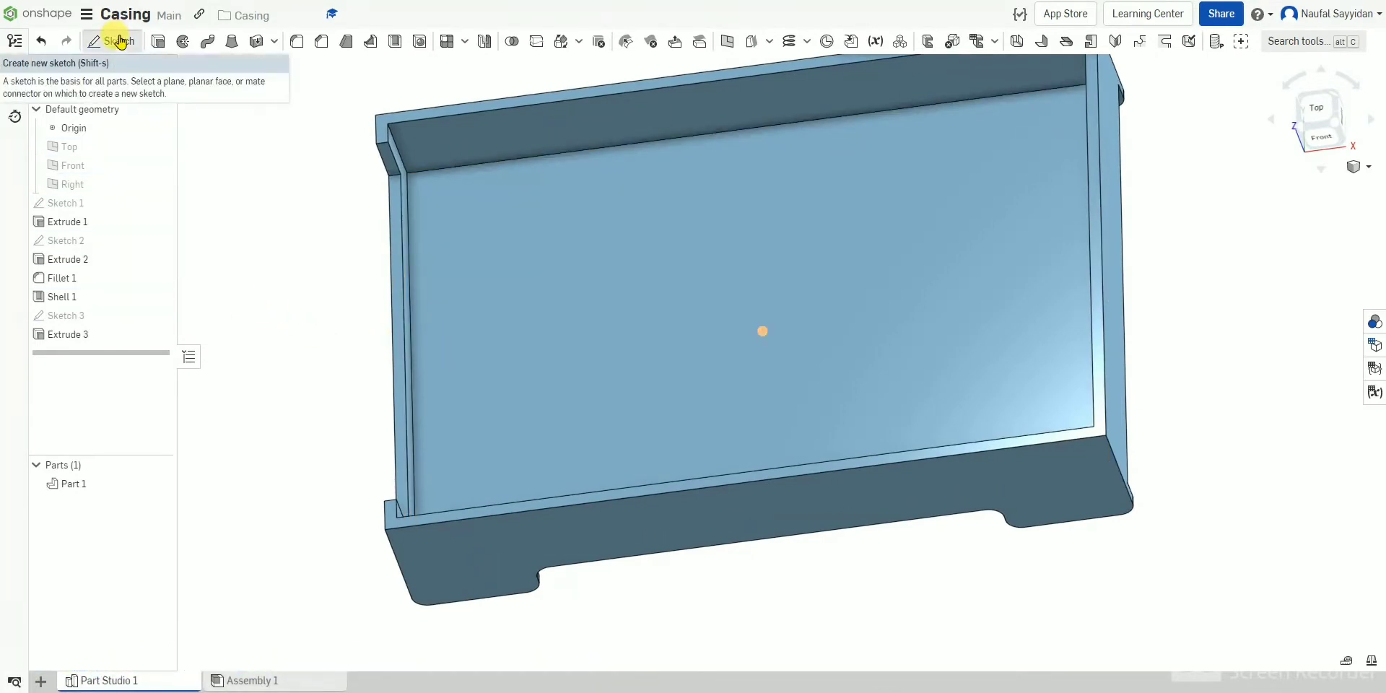
Start a sketch on the short end wall's inner face and draw a rectangle about 2.5 mm wide and 3.3 mm high on its lower edge.
left_click(120, 42)
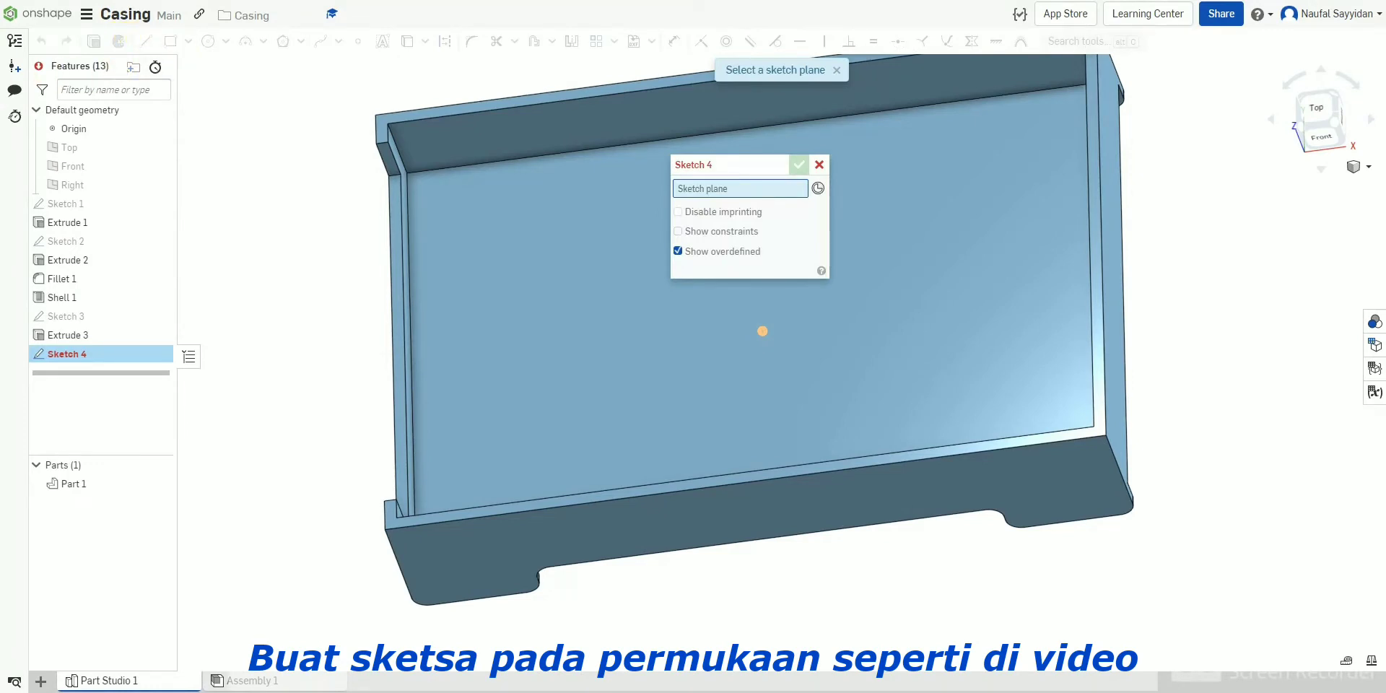
right_click_drag(619, 232, 736, 256)
left_click(684, 104)
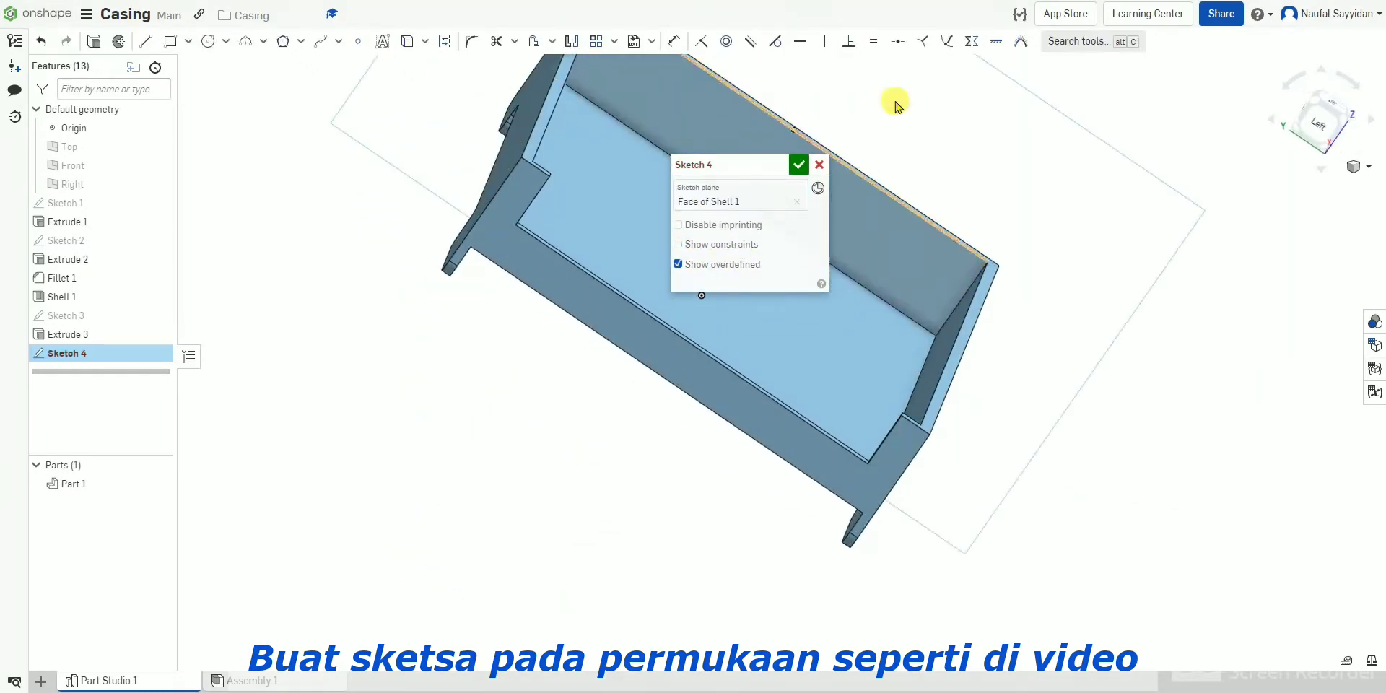
left_click(1322, 119)
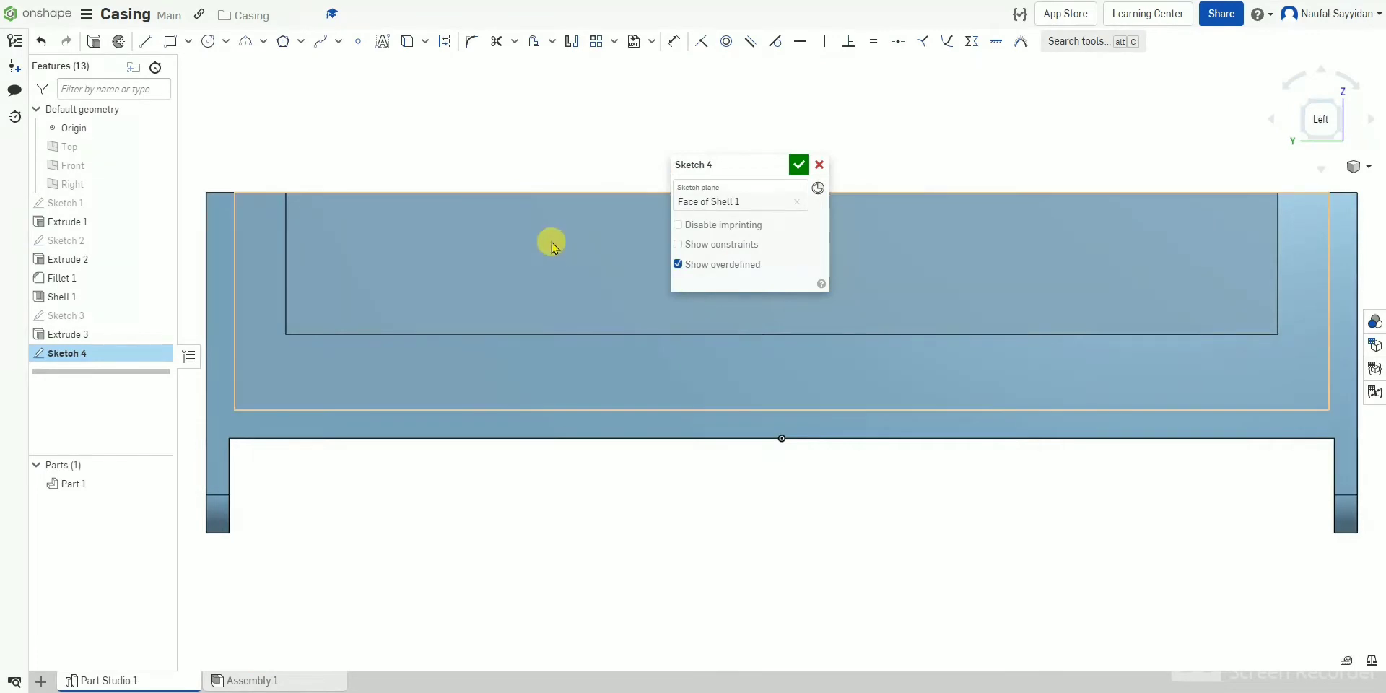
right_click_drag(551, 241, 539, 270)
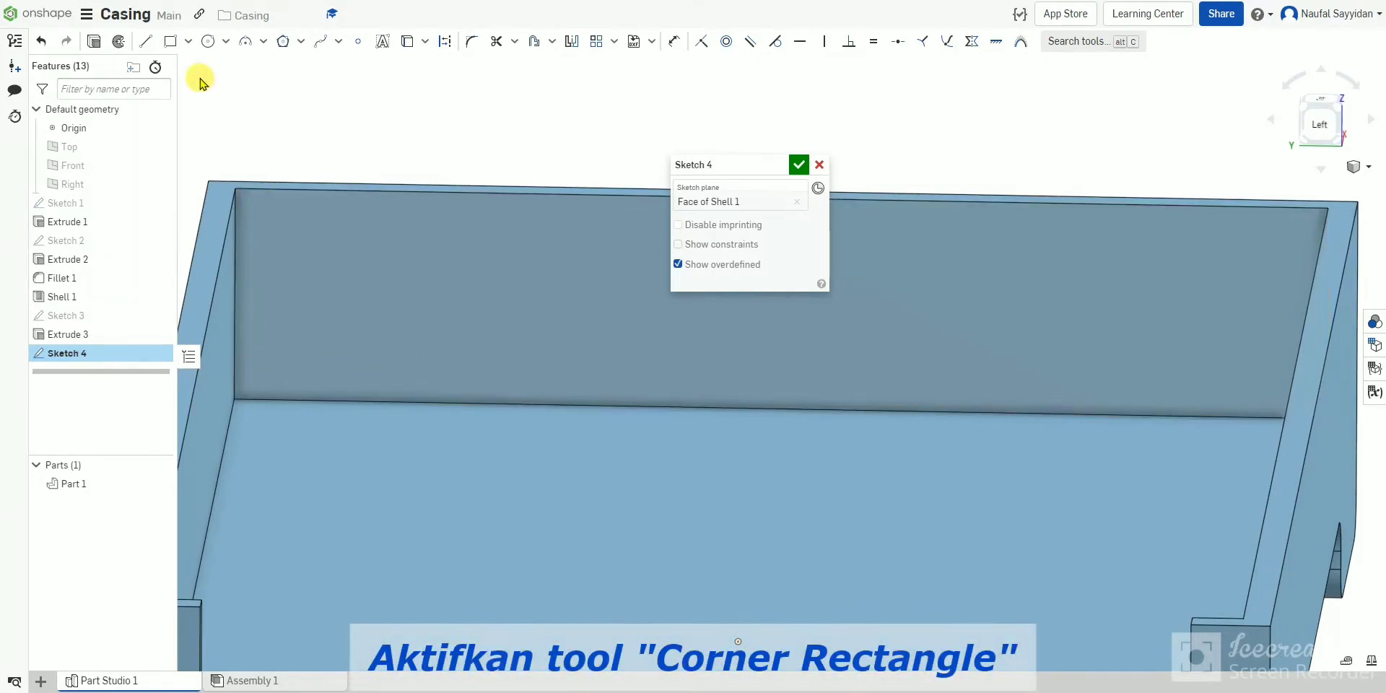
left_click(172, 41)
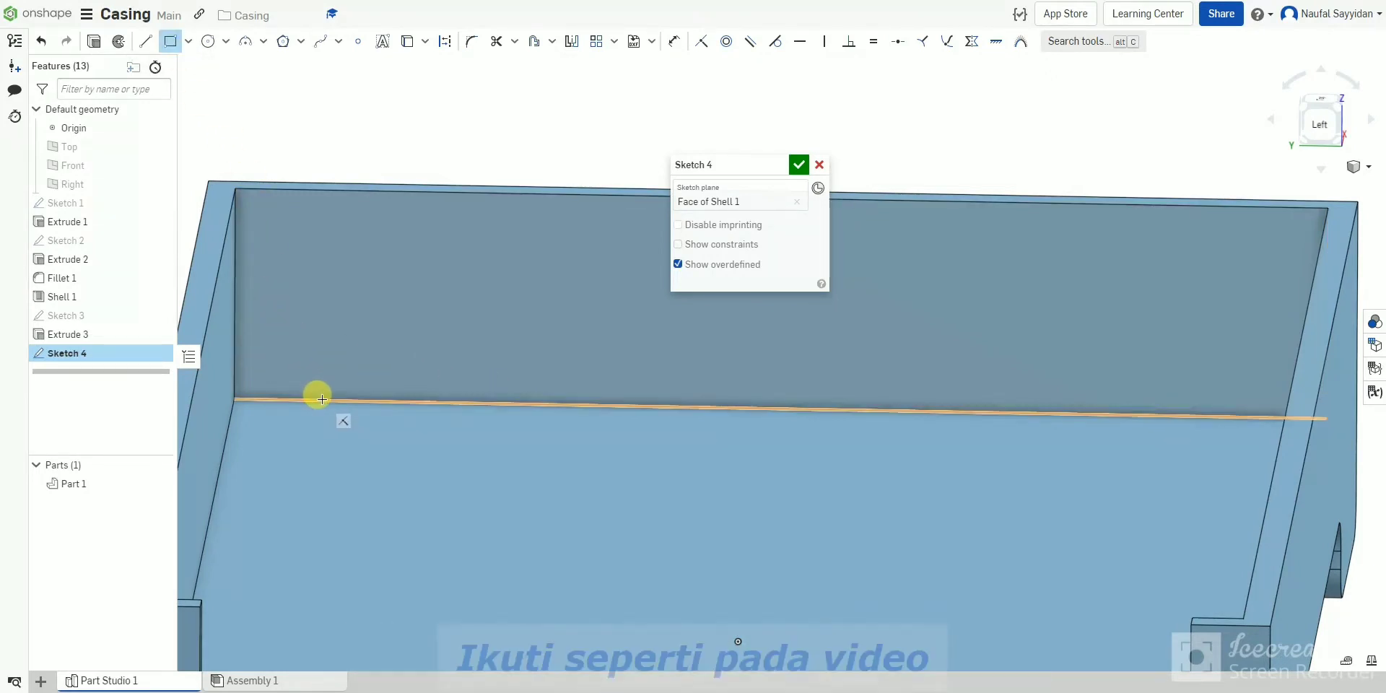
left_click(373, 340)
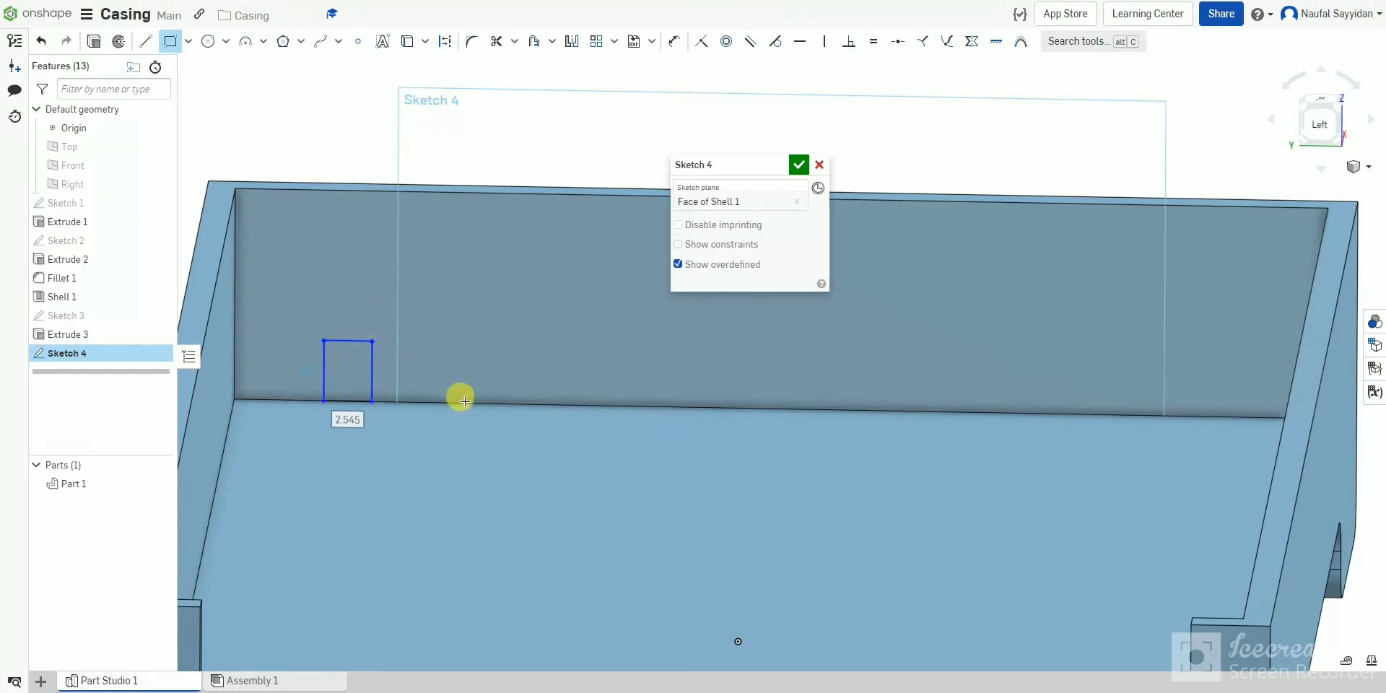
Dimension the rectangle on the short end wall to 3 mm high and 2 mm wide.
key("d")
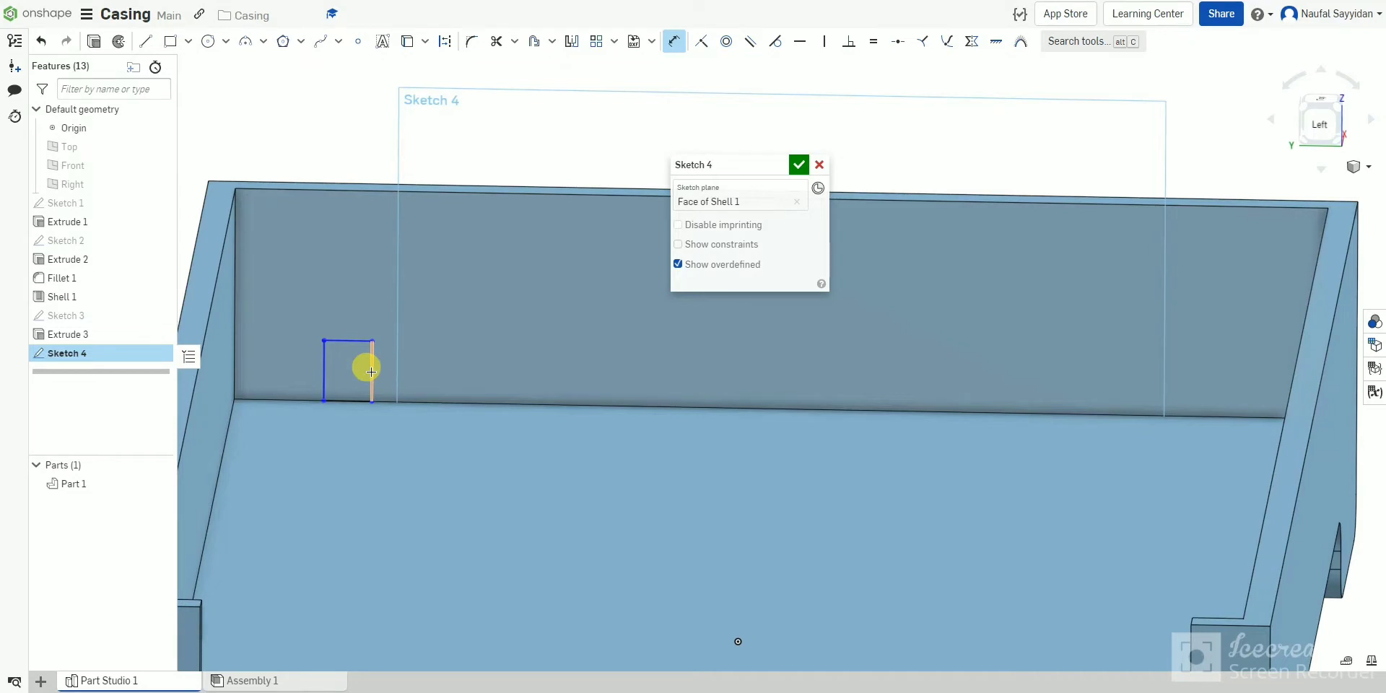
left_click(371, 372)
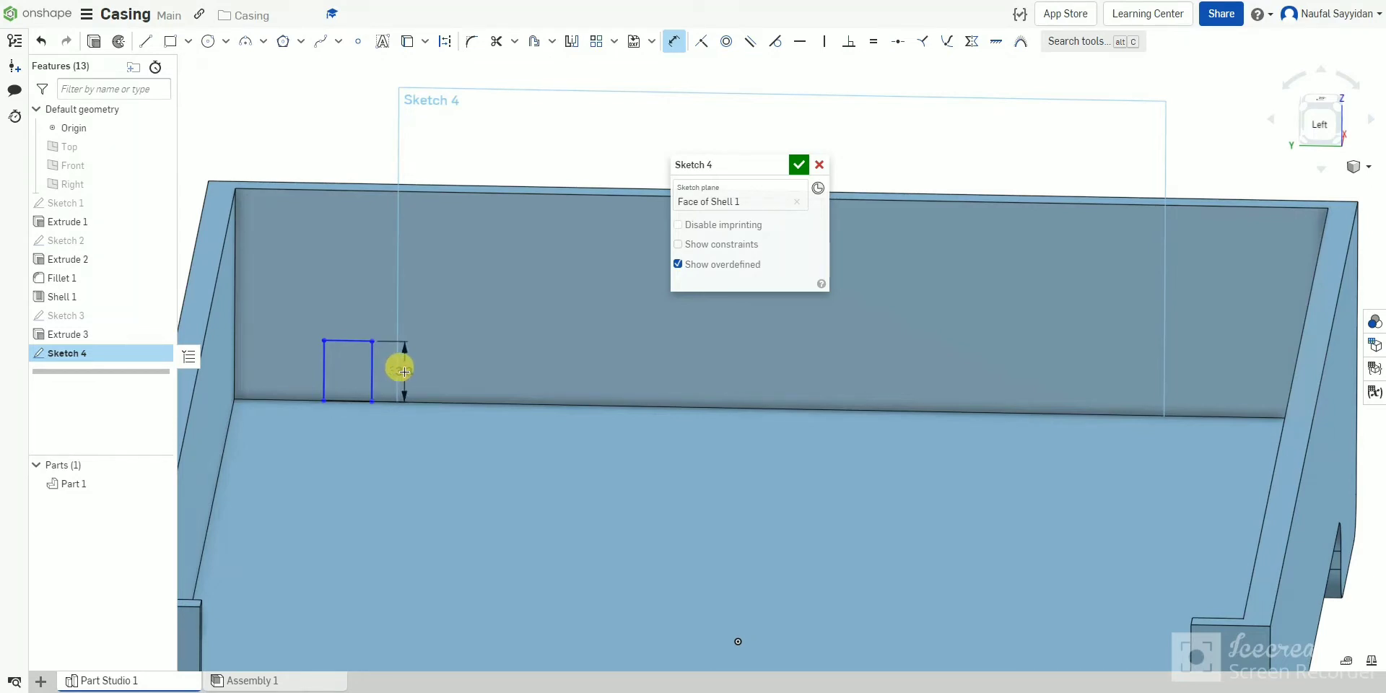
left_click(400, 368)
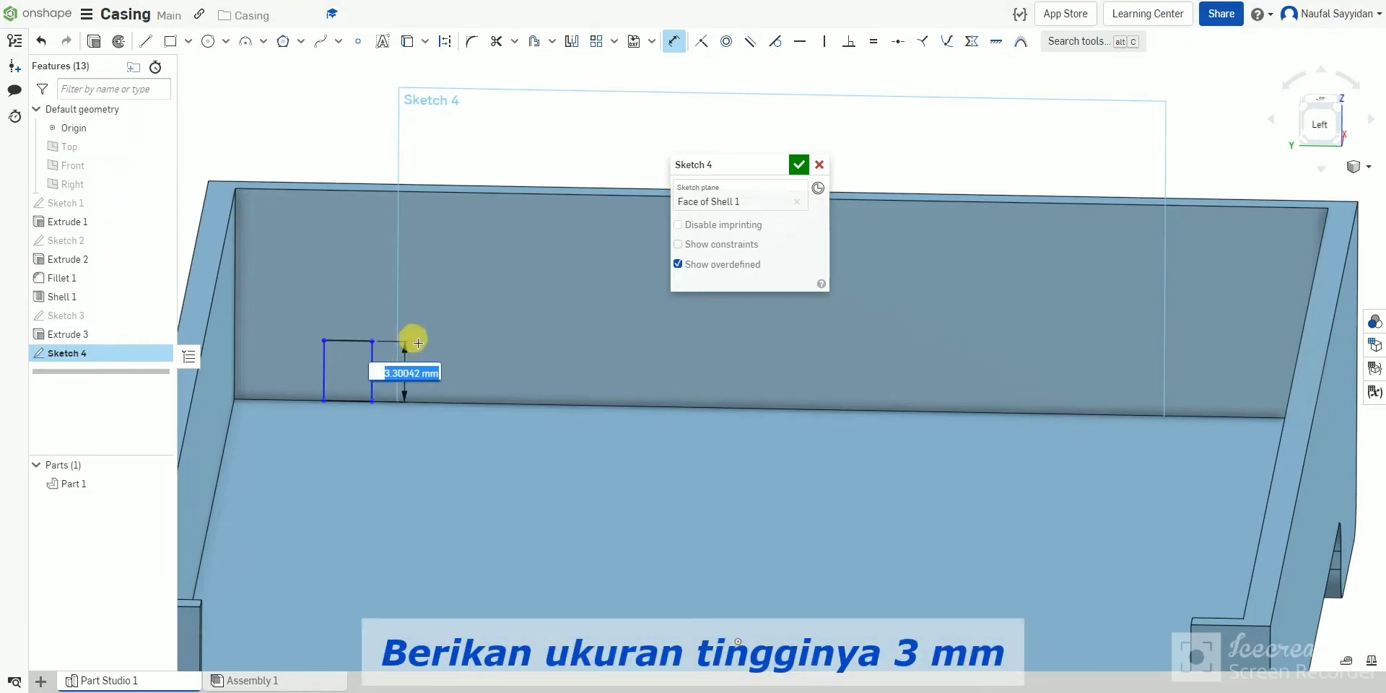
type("3")
key("Return")
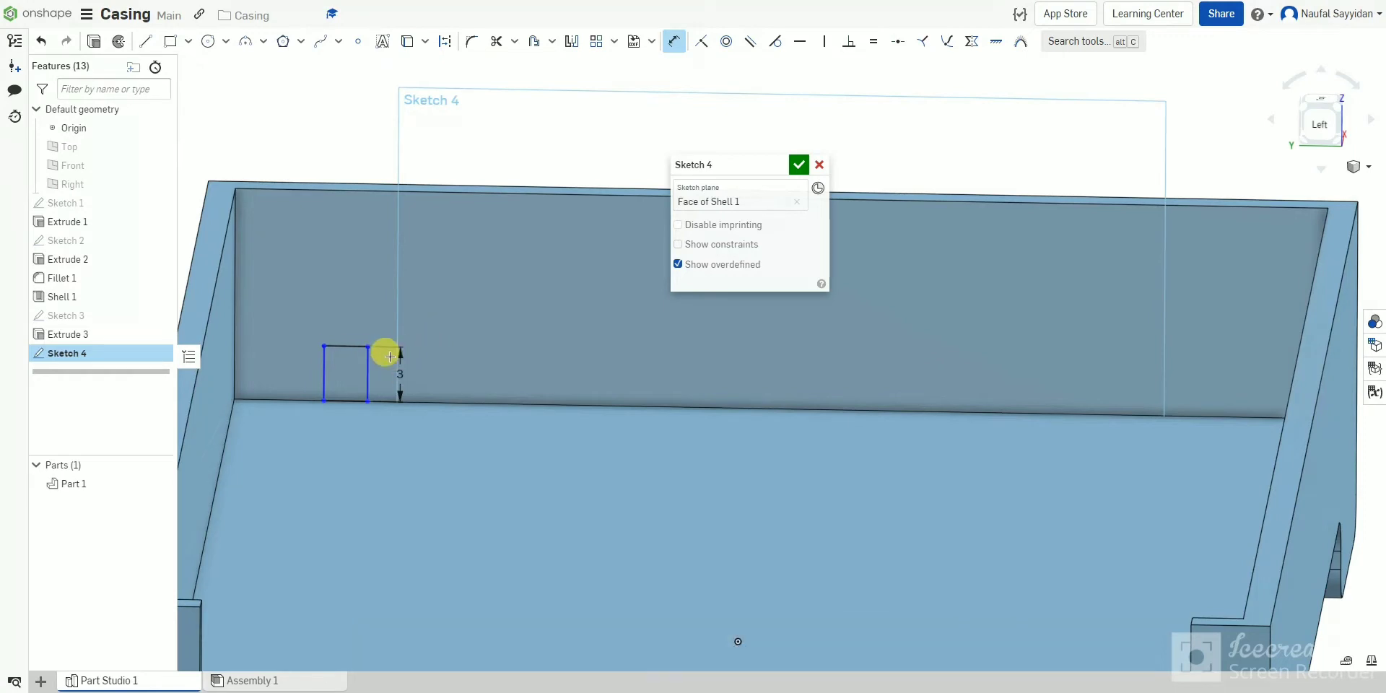
left_click(321, 370)
left_click(367, 367)
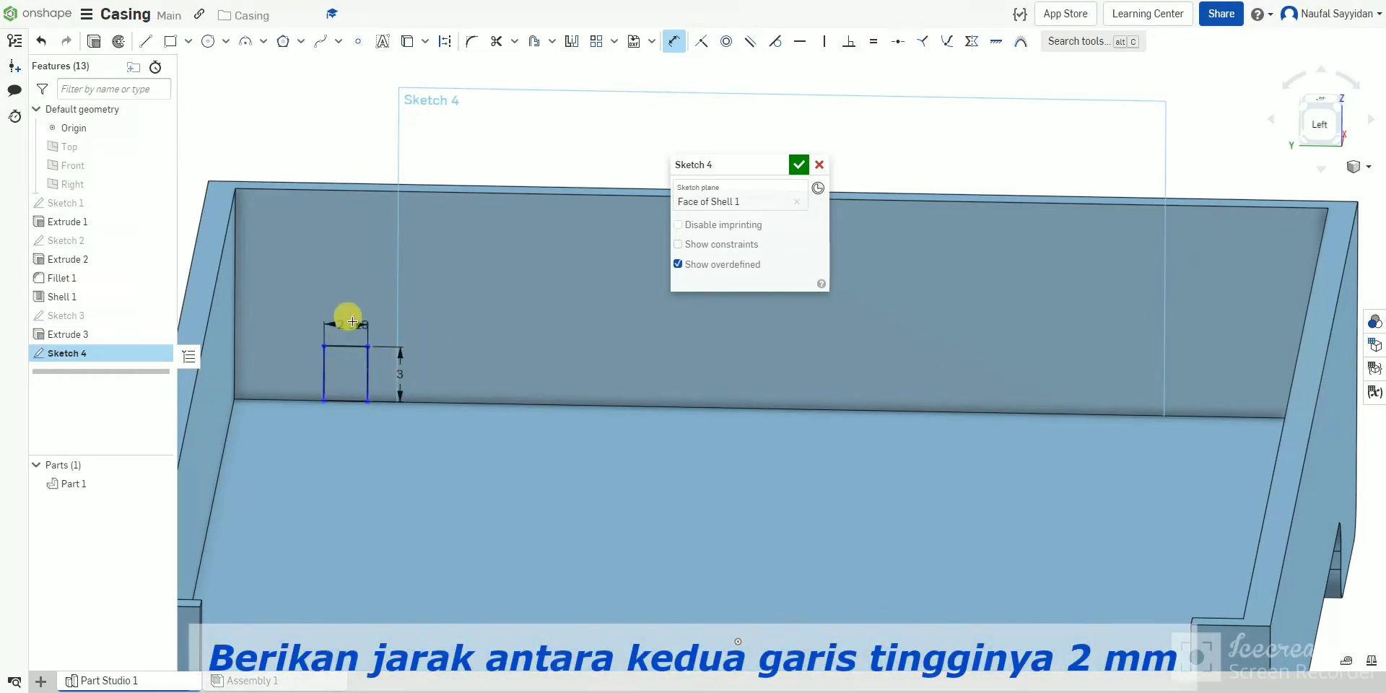
left_click(401, 310)
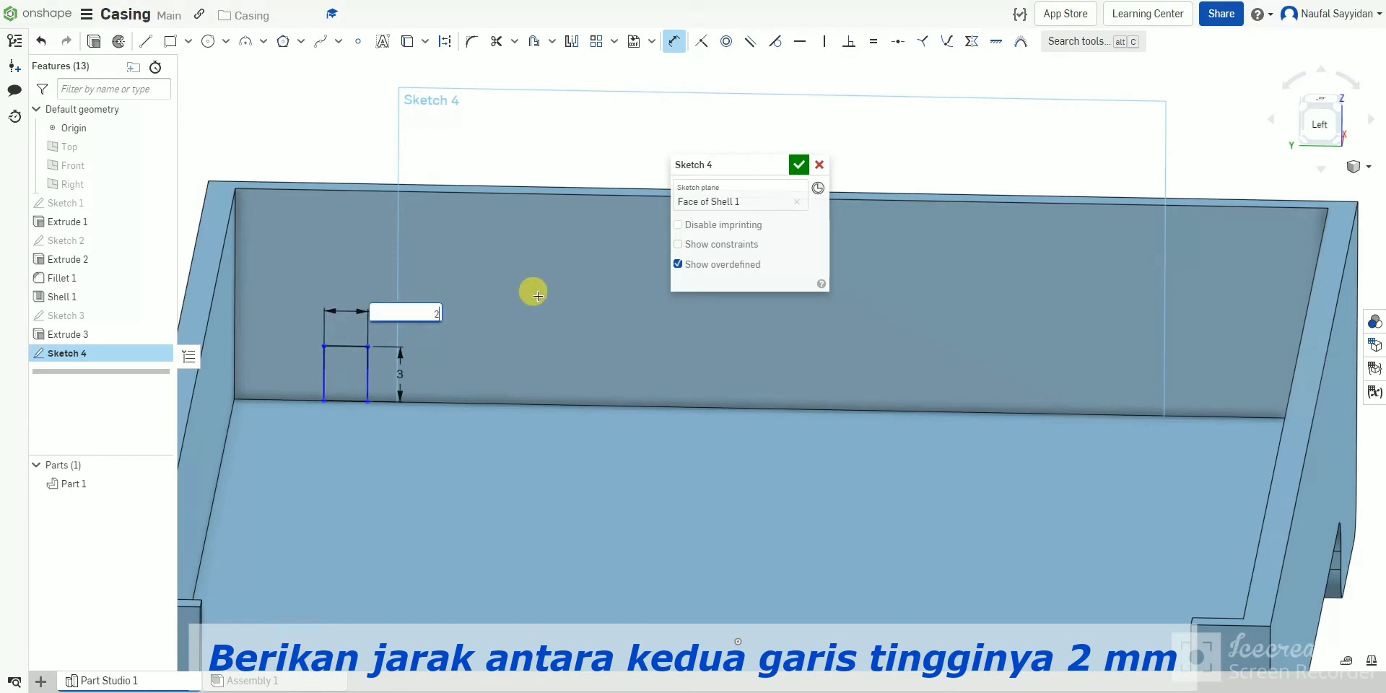
key("Return")
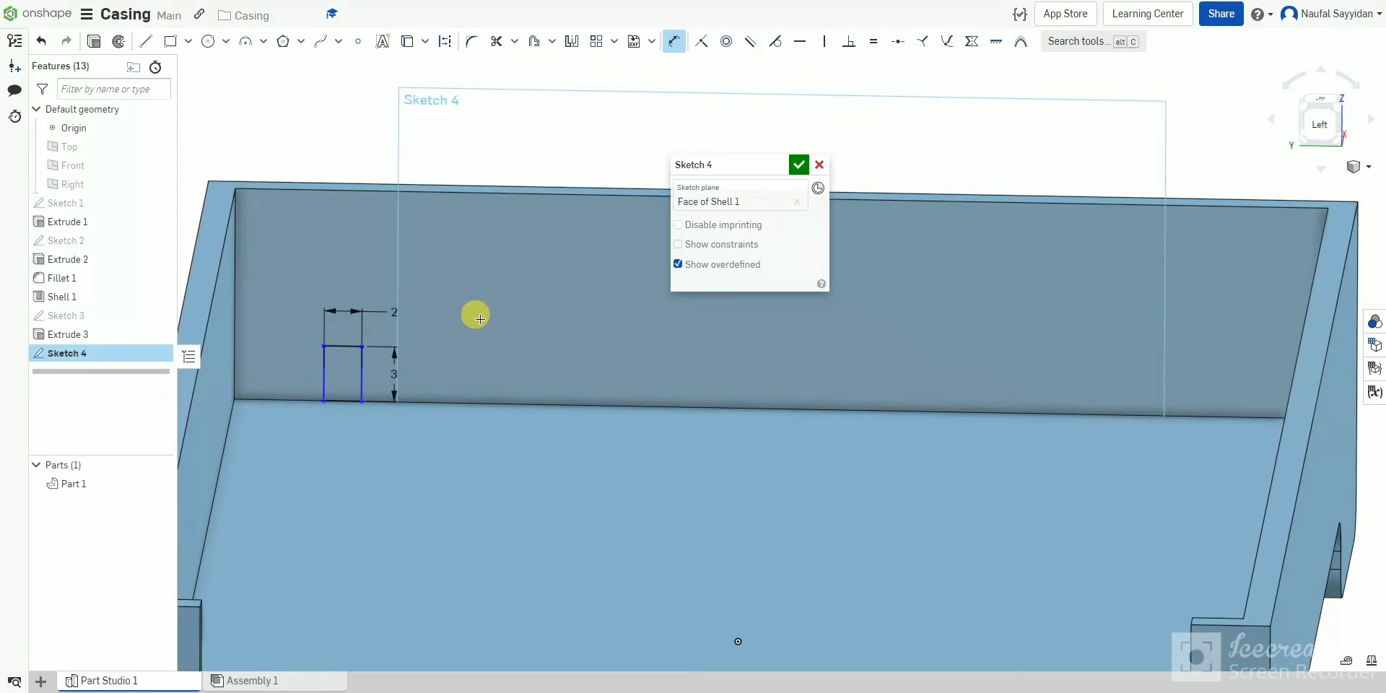
Dimension the rectangle's farther vertical side 6.8 mm from the casing's nearest outer edge.
left_click(360, 374)
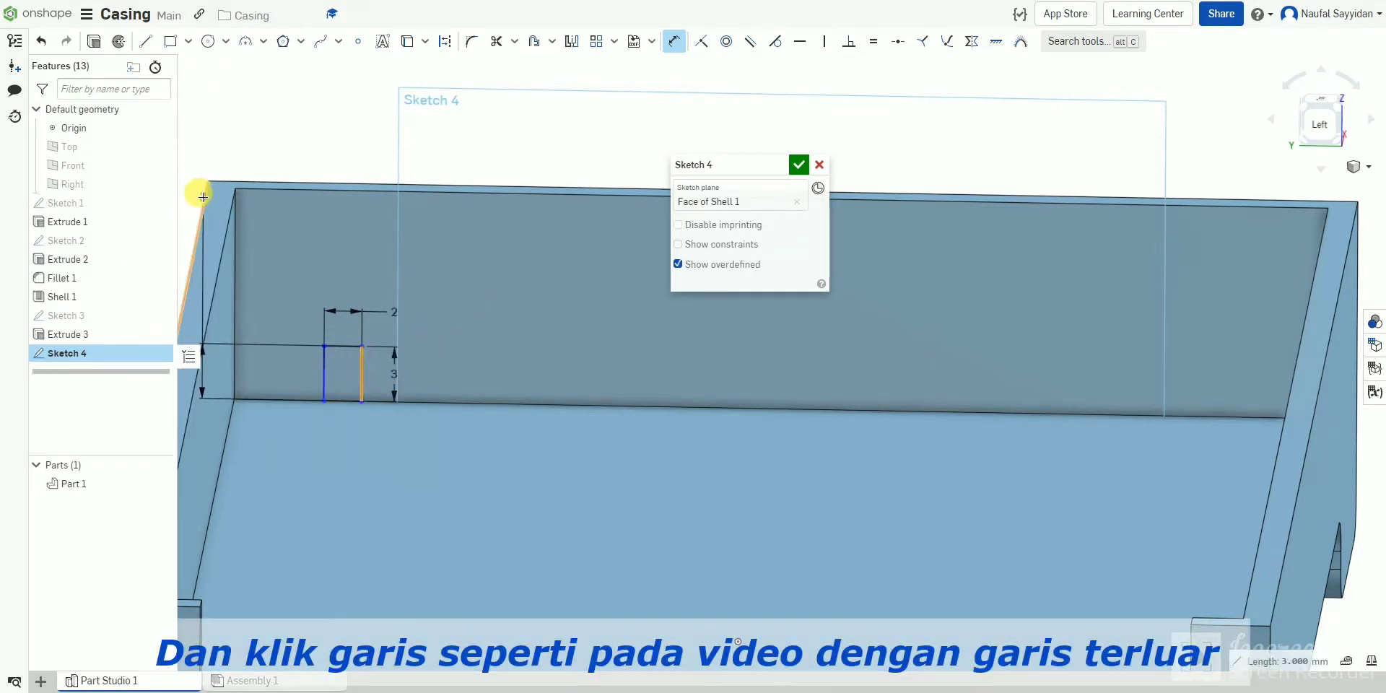
right_click_drag(205, 201, 218, 208)
left_click(196, 218)
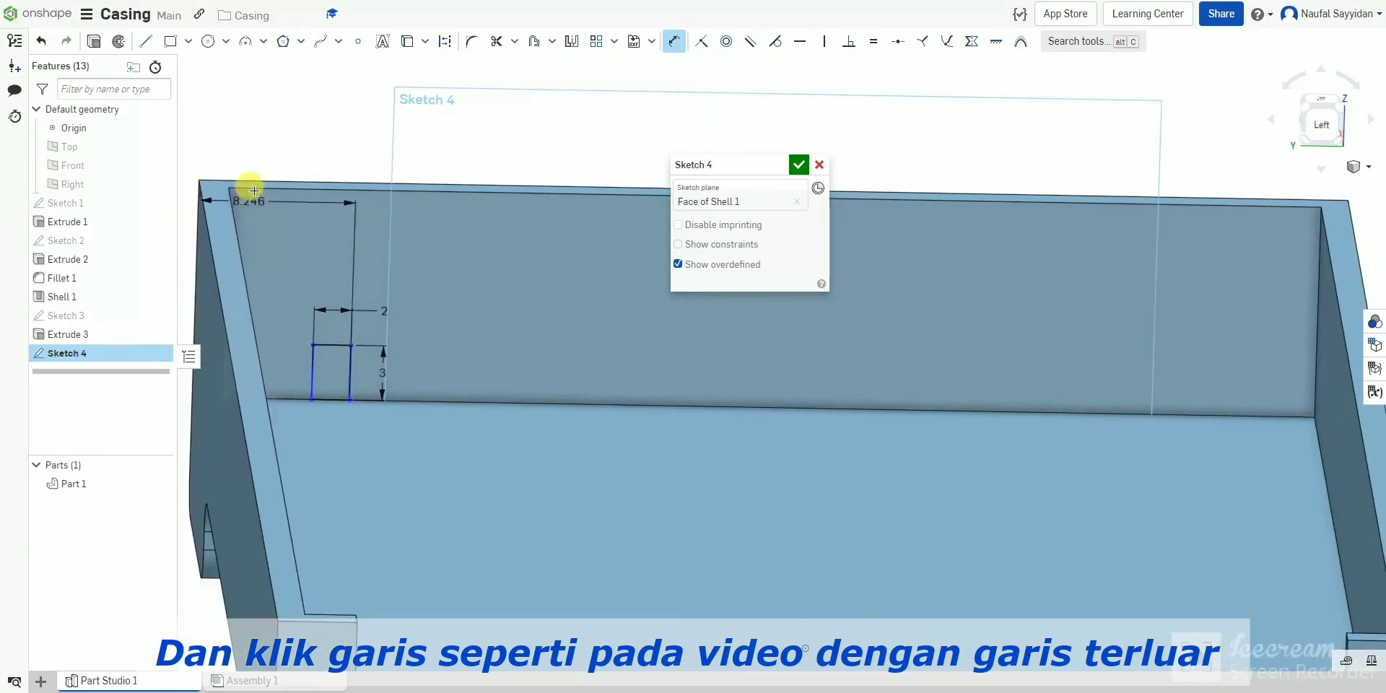
left_click(278, 128)
type("6")
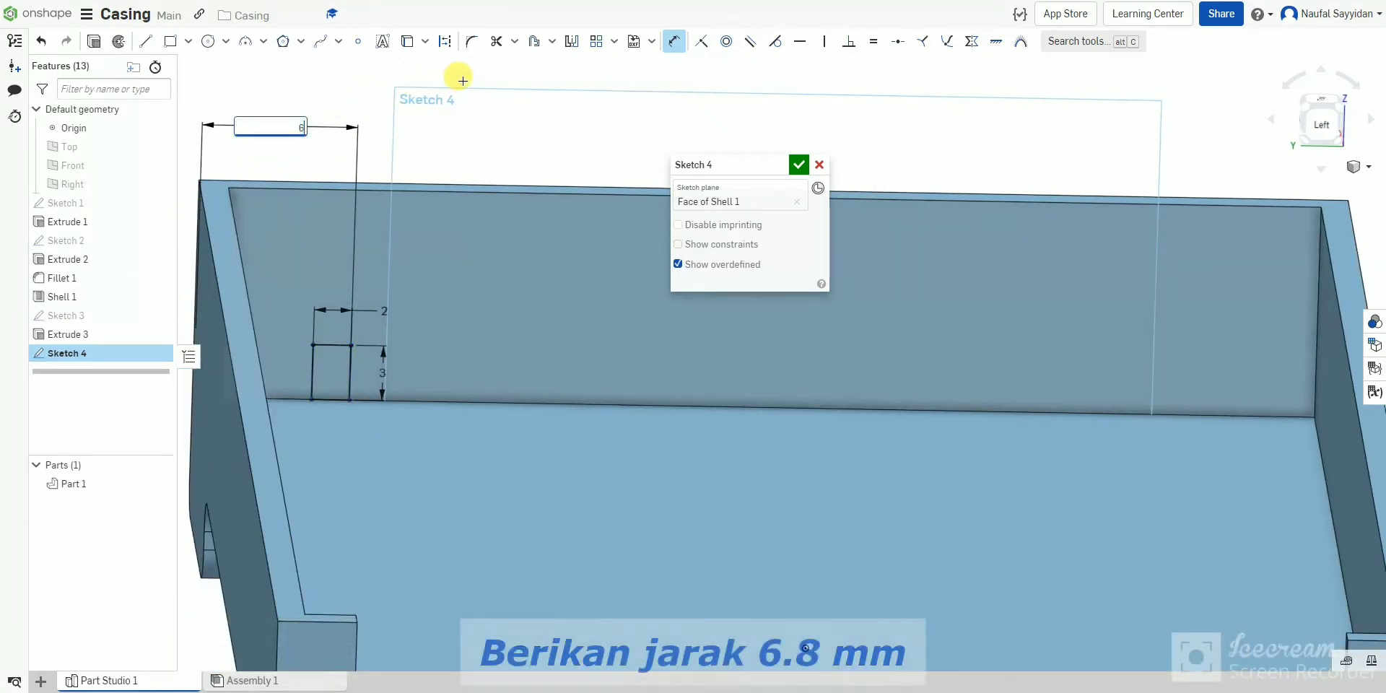
type(".8")
key("Return")
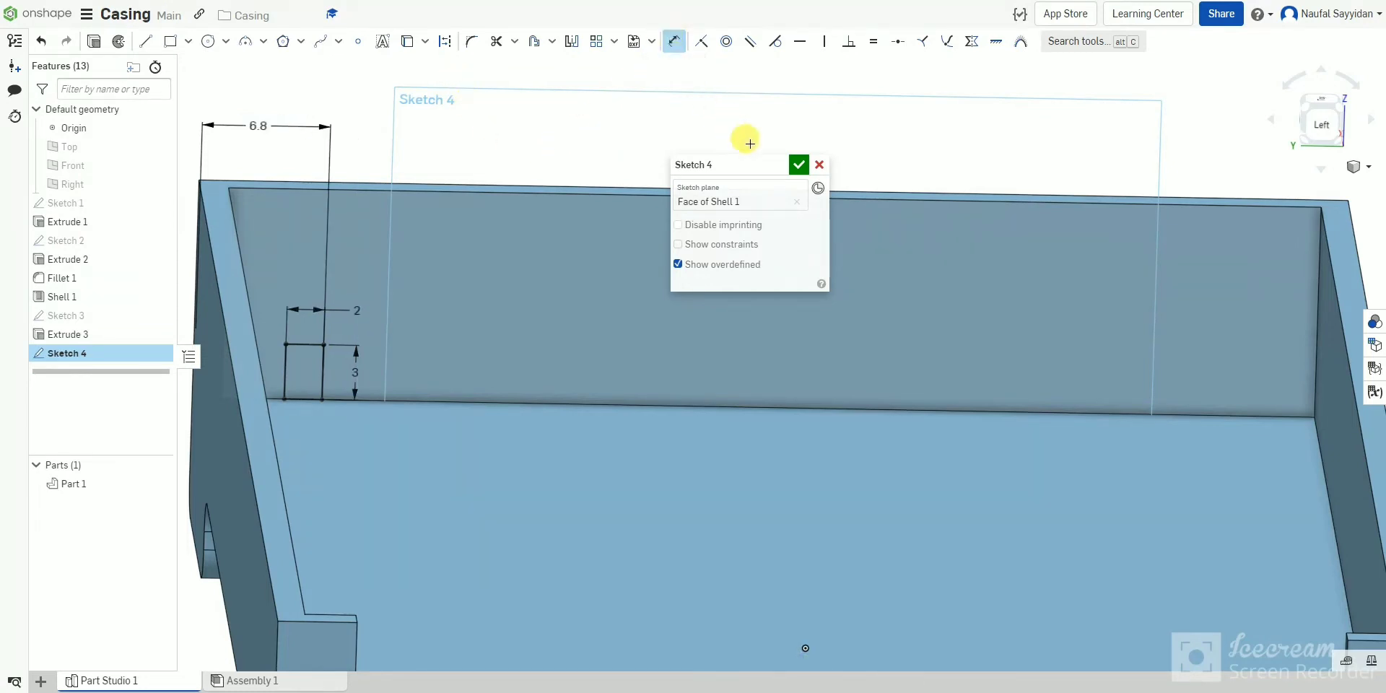
Mirror the dimensioned rectangle about the Front plane and finish the sketch.
right_click_drag(664, 99, 657, 102)
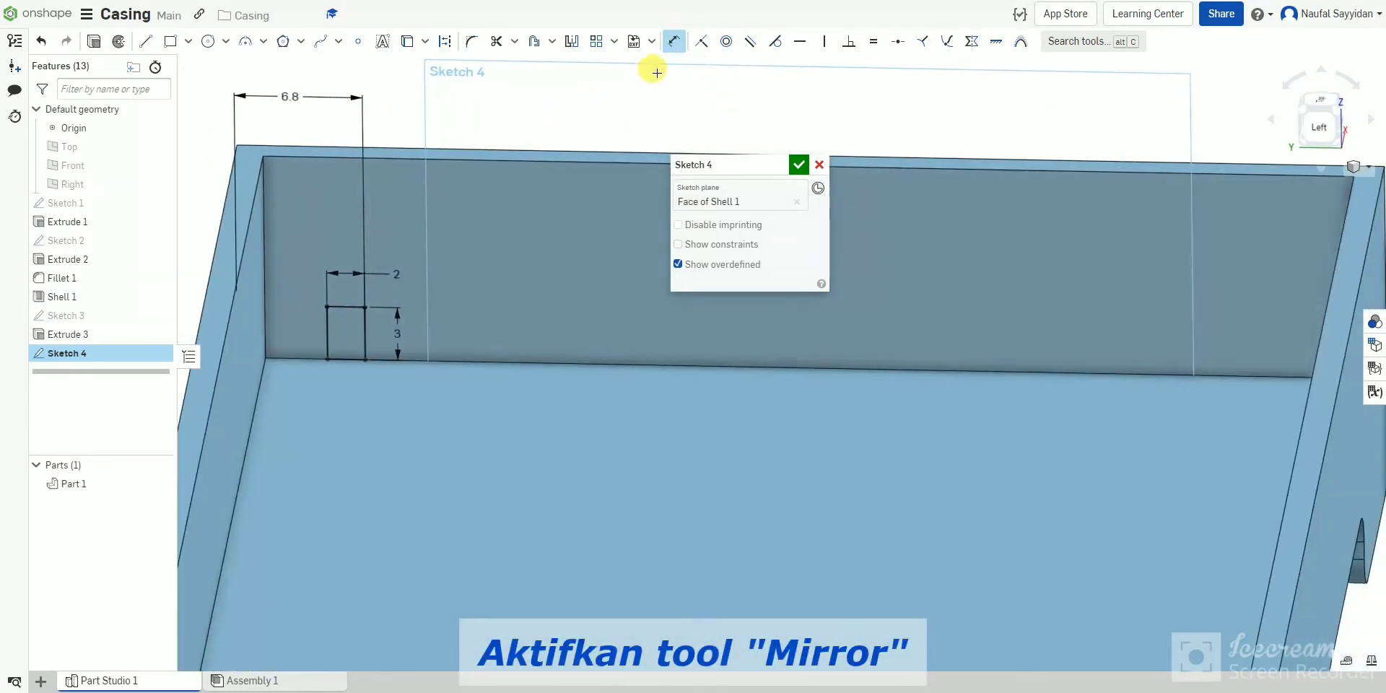
left_click(564, 43)
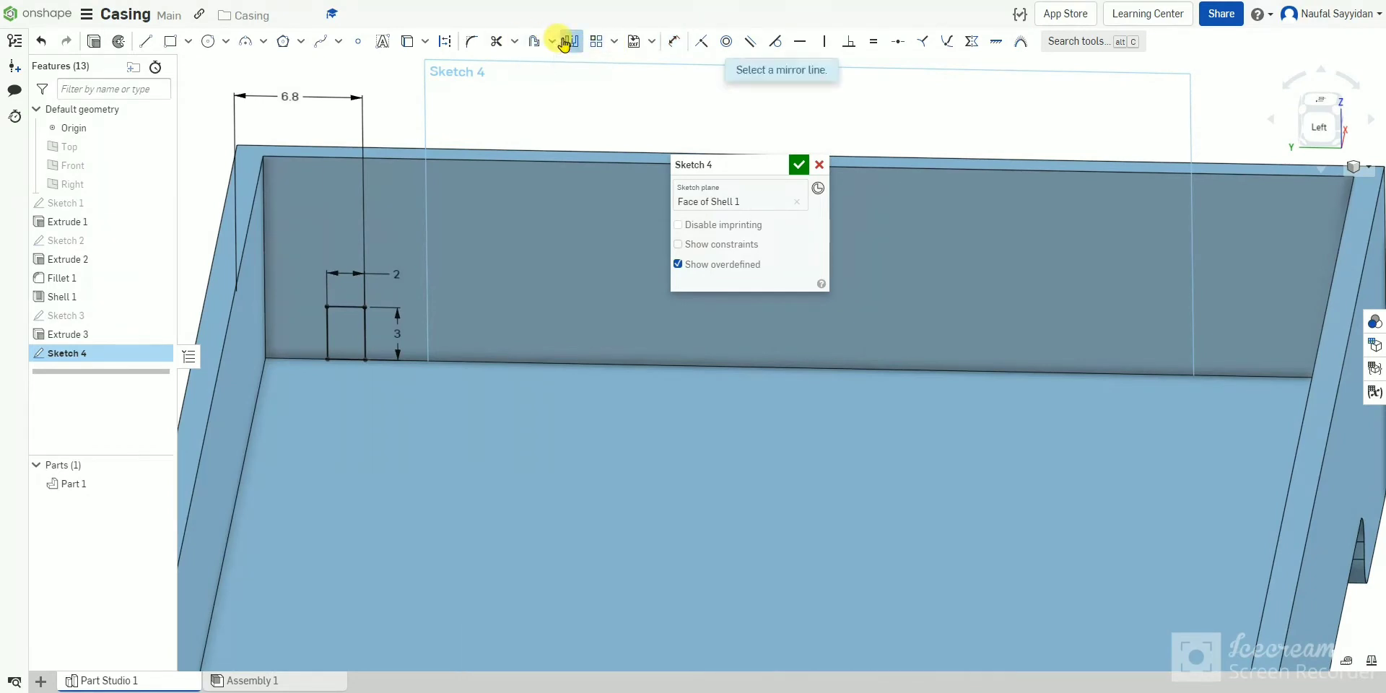
left_click(108, 173)
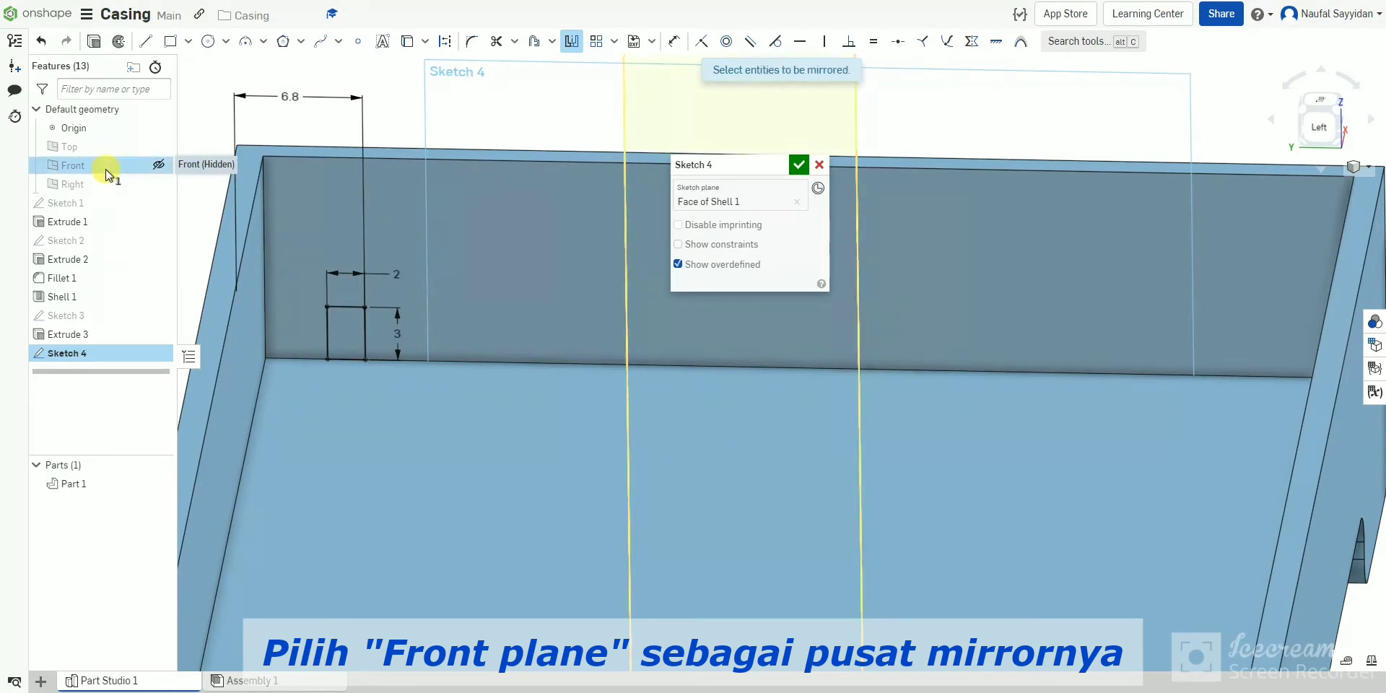
mouse_move(296, 380)
left_mouse_down()
mouse_move(436, 288)
mouse_move(452, 259)
left_mouse_up()
right_click_drag(610, 288, 632, 287)
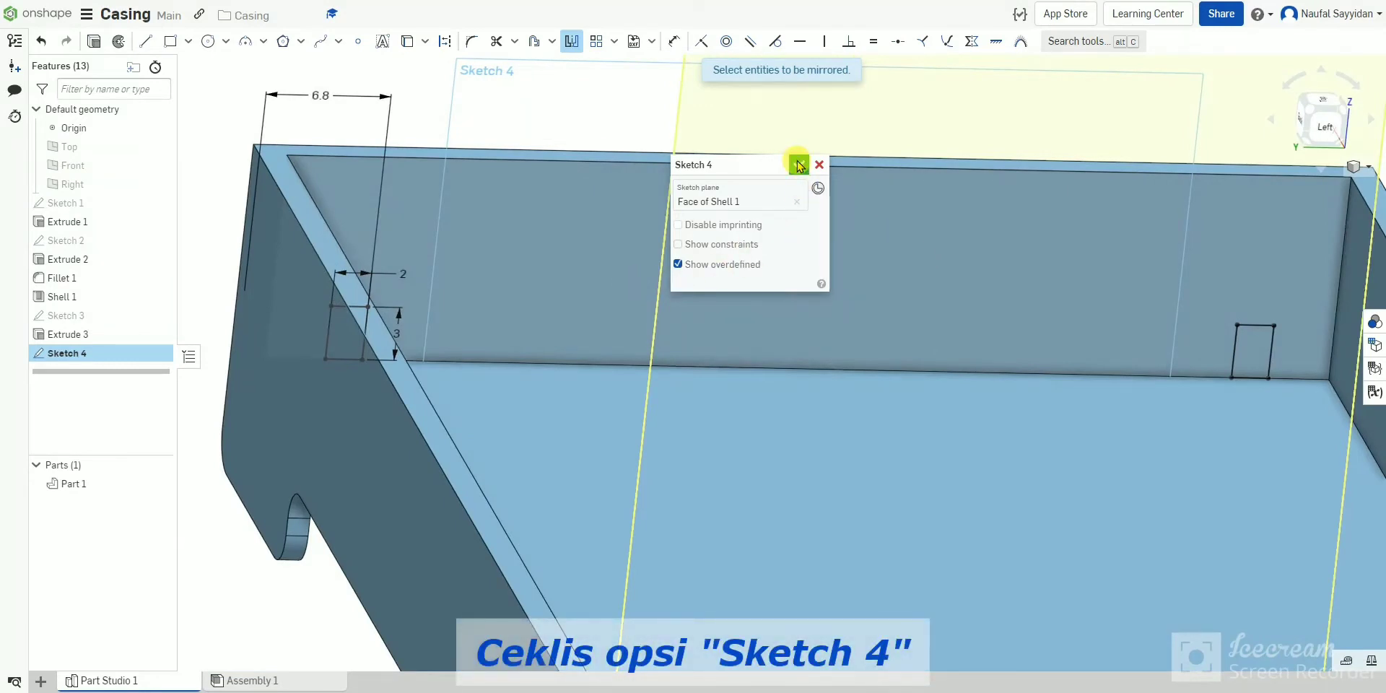
left_click(799, 165)
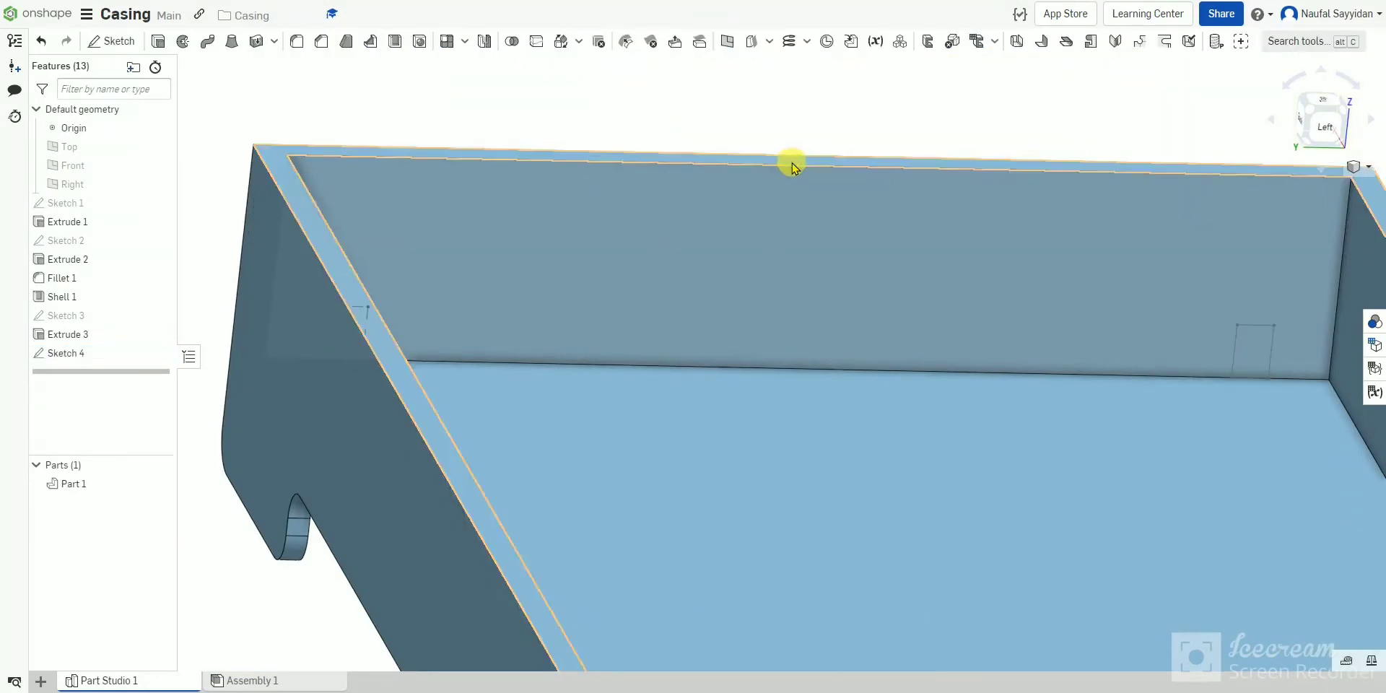
Start a new sketch on the inner face of the casing's long rear wall.
right_click_drag(792, 164, 756, 179)
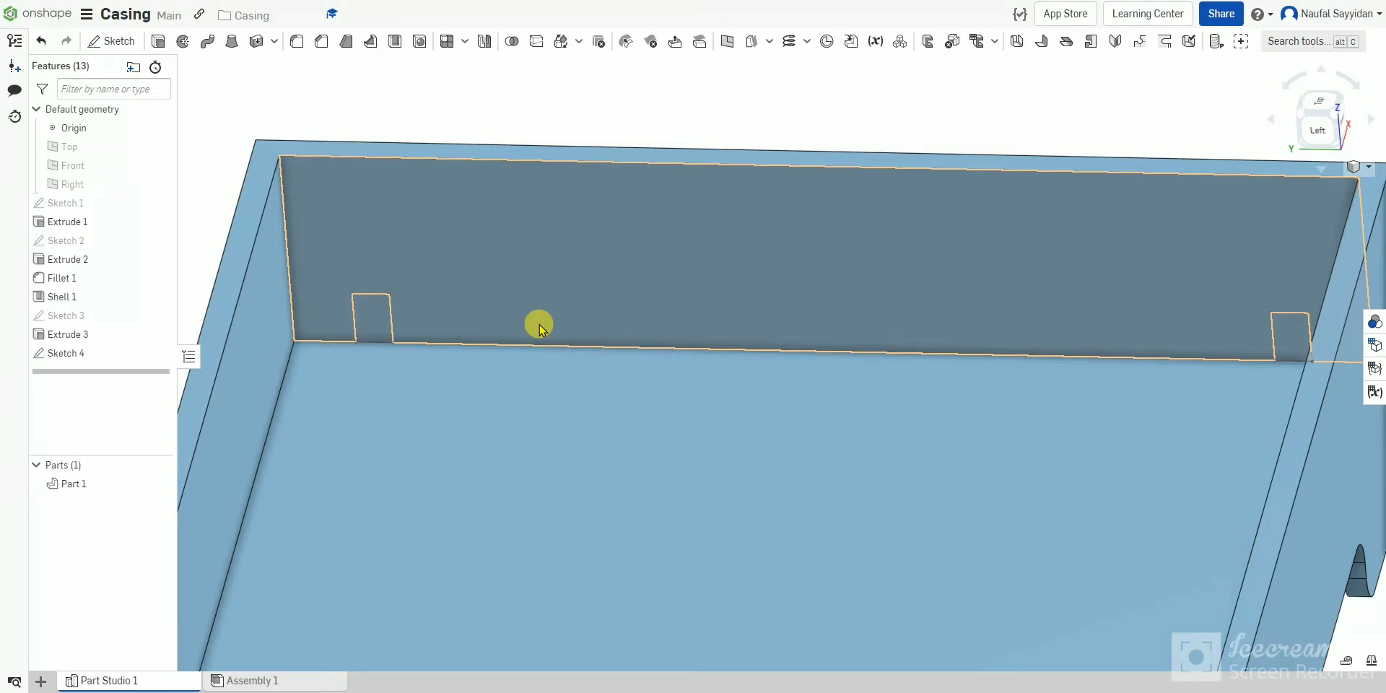
scroll(540, 329, "up", 3)
left_click(111, 41)
left_click(1341, 127)
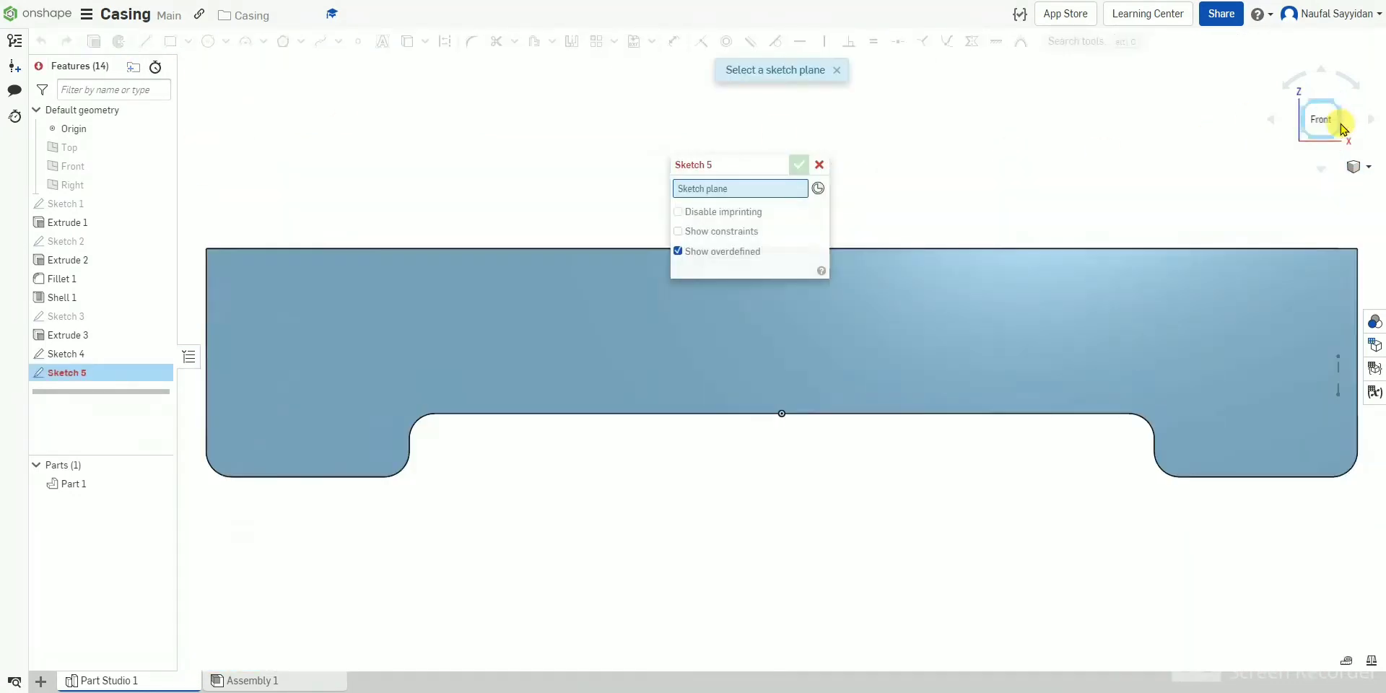
mouse_move(997, 137)
right_mouse_down()
mouse_move(994, 167)
mouse_move(1019, 197)
right_mouse_up()
scroll(1089, 85, "down", 3)
right_click_drag(1093, 139, 1095, 151)
scroll(1096, 152, "up", 2)
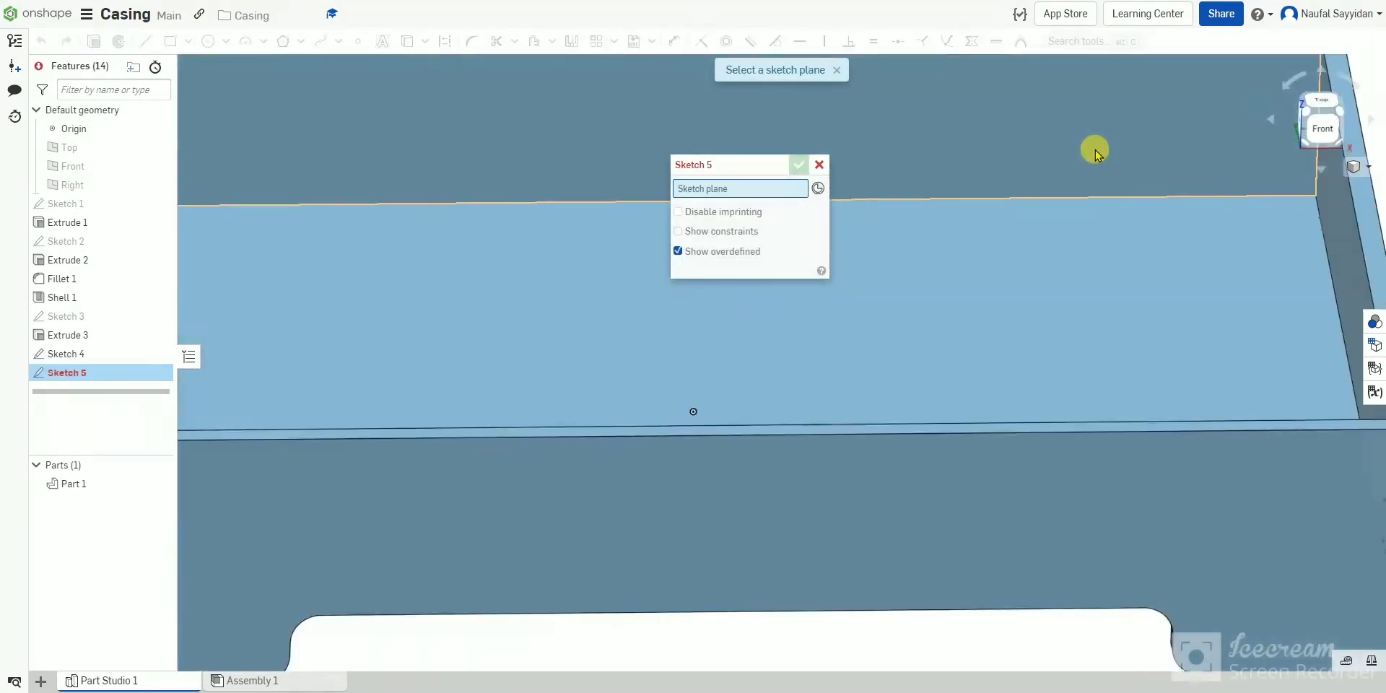
scroll(1095, 151, "up", 5)
scroll(1029, 118, "down", 4)
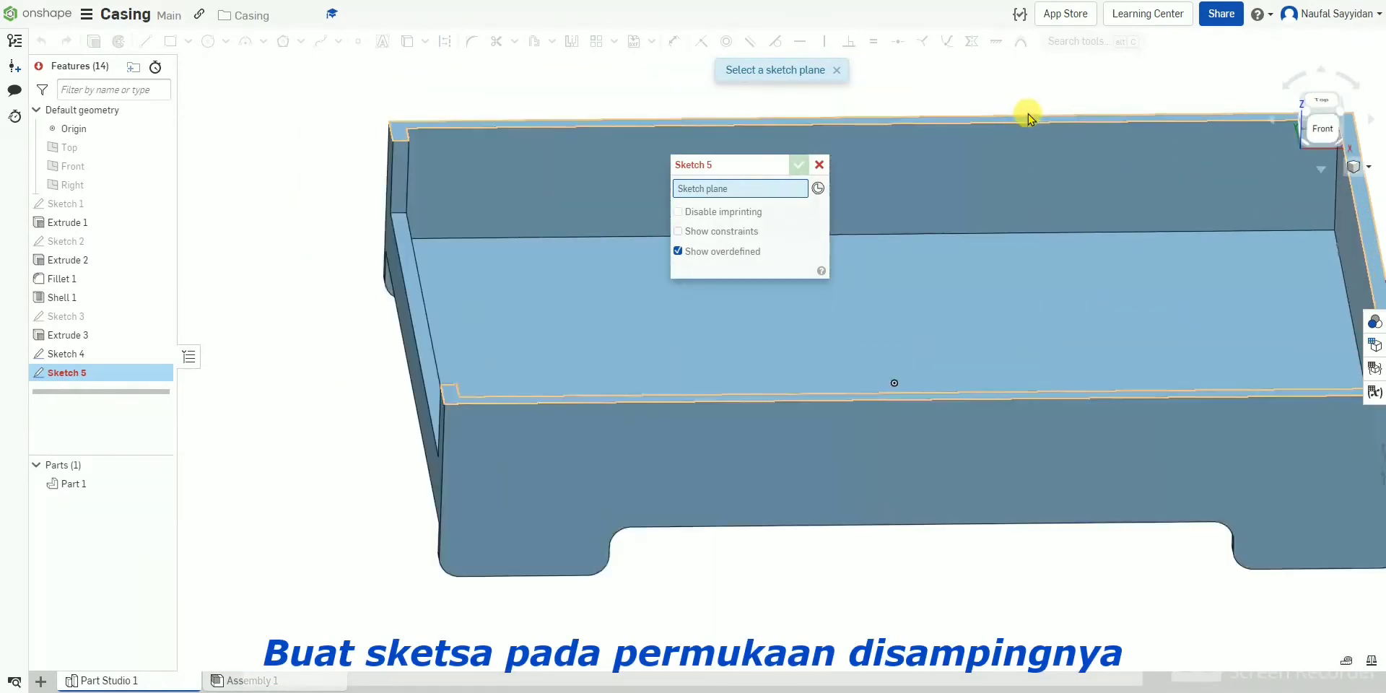
scroll(1029, 118, "down", 1)
left_click(1112, 188)
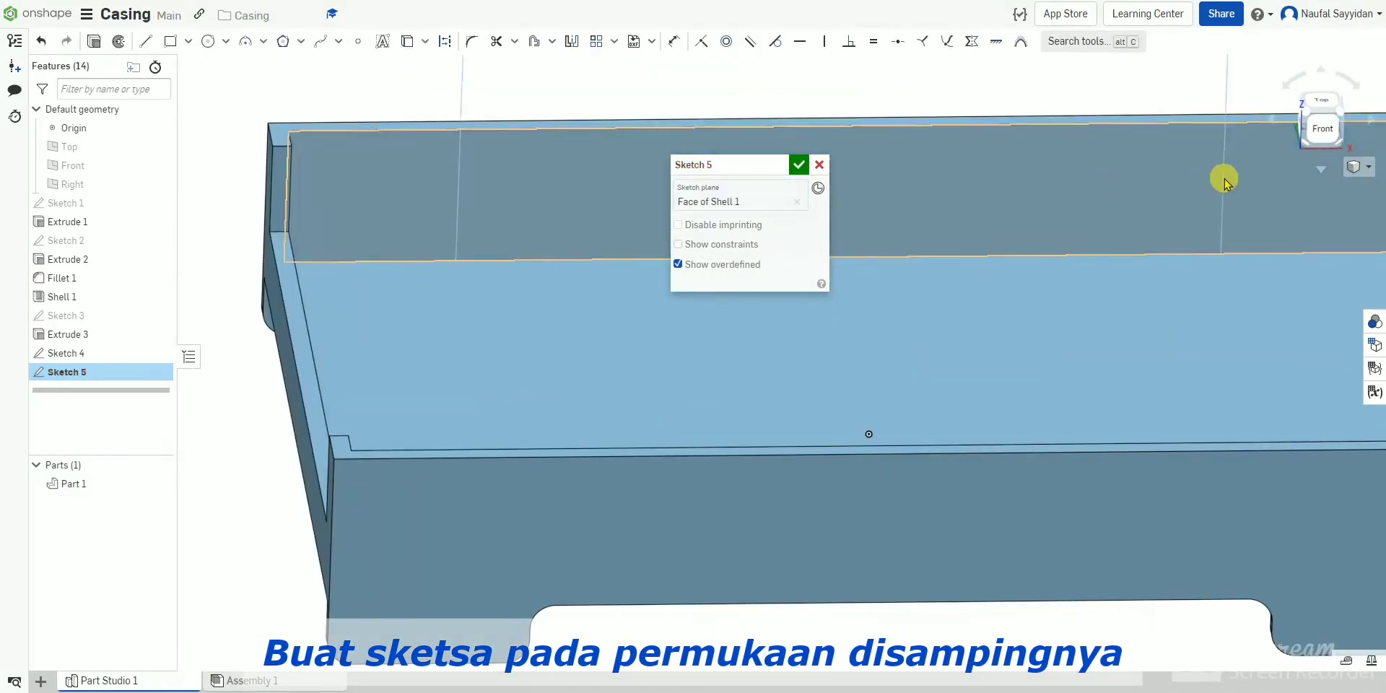
Draw a corner rectangle about 4.5 mm wide on the rear wall's lower inner edge, near the short end wall.
scroll(1294, 177, "up", 5)
scroll(1226, 253, "up", 3)
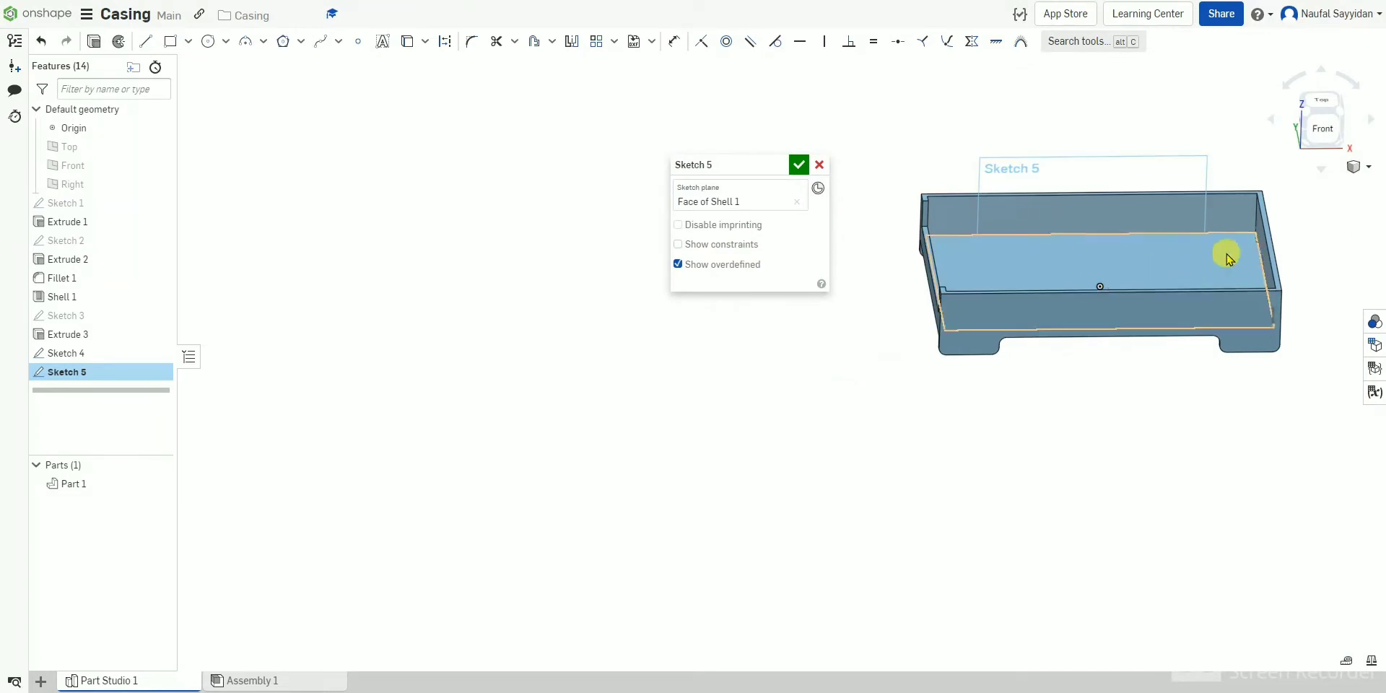
scroll(1235, 232, "down", 4)
scroll(1168, 259, "up", 4)
scroll(1168, 258, "down", 5)
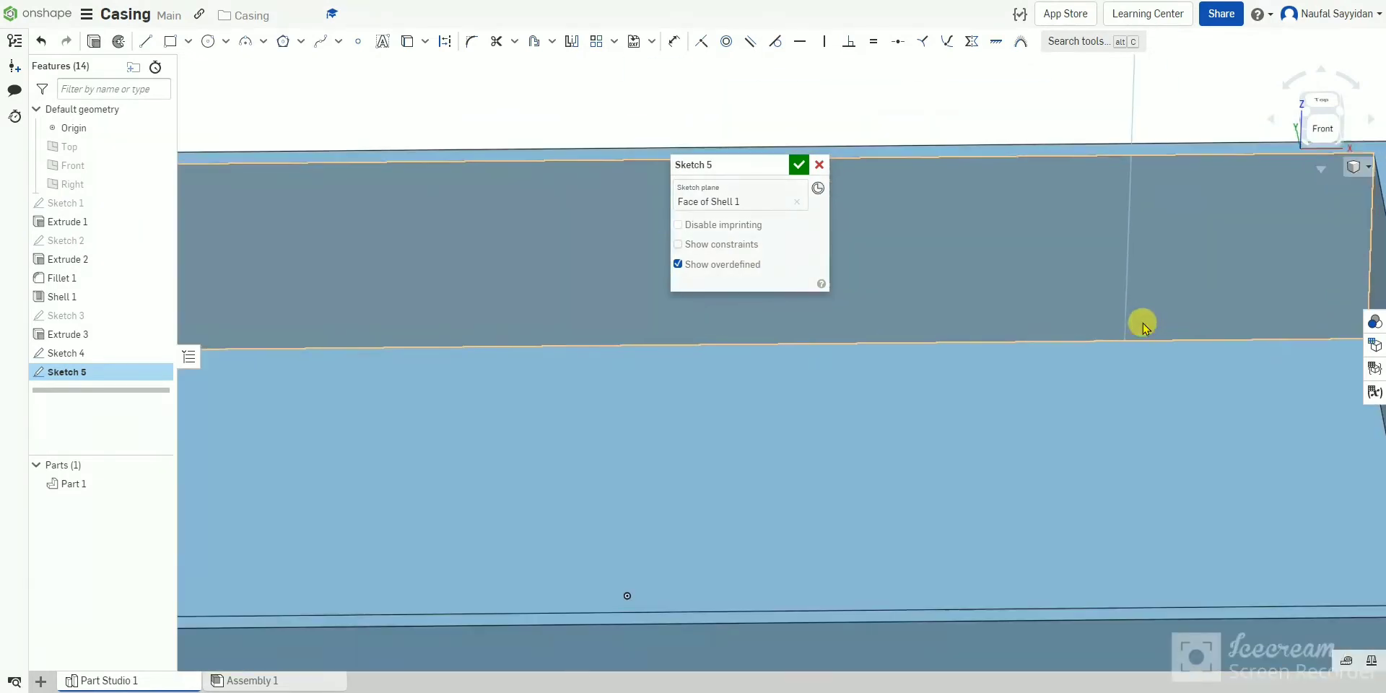
scroll(1264, 307, "up", 5)
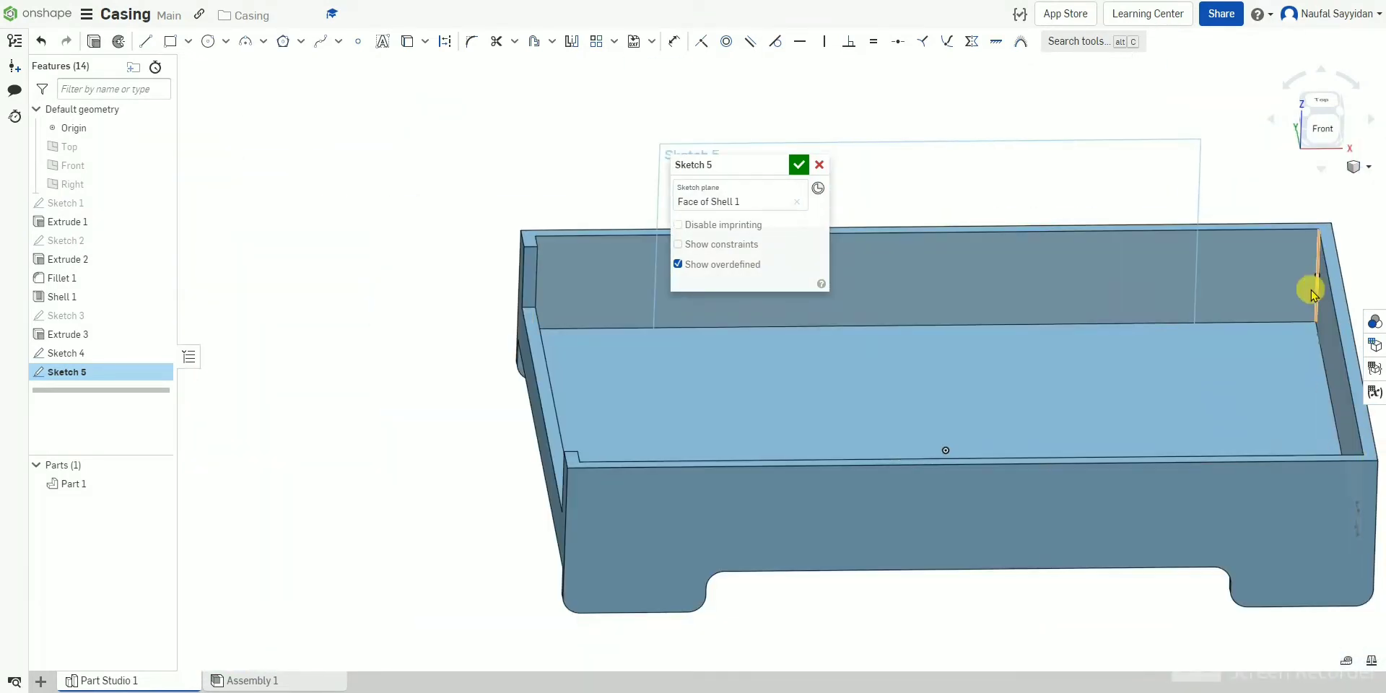
left_click(1321, 129)
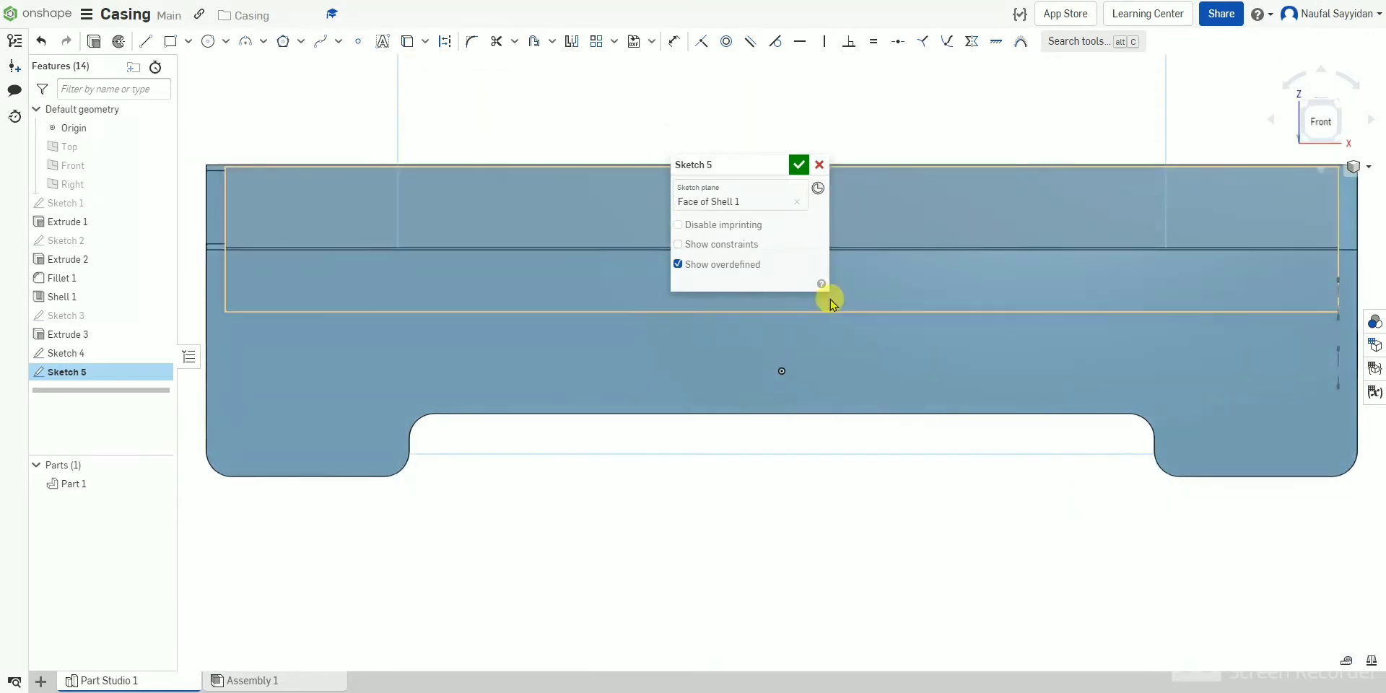
scroll(779, 365, "up", 4)
right_click_drag(961, 249, 968, 279)
scroll(978, 171, "down", 4)
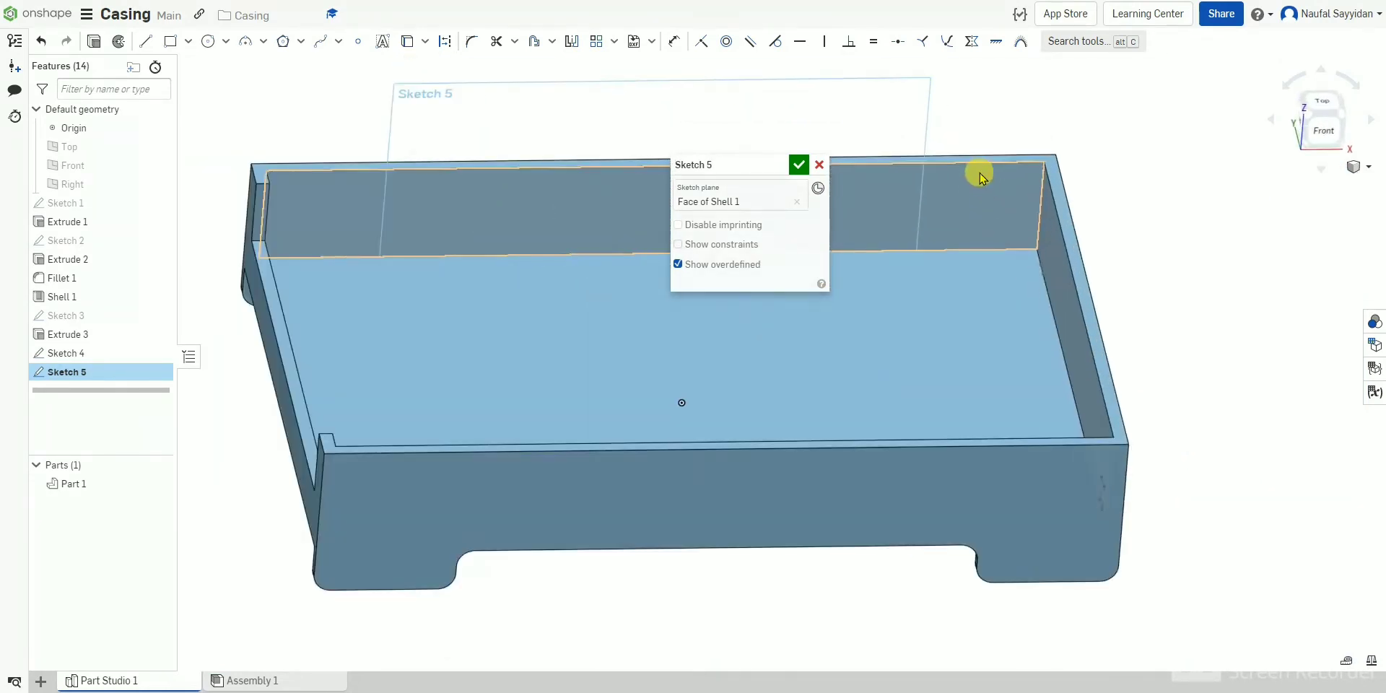
left_click_drag(739, 163, 1227, 233)
left_click(172, 43)
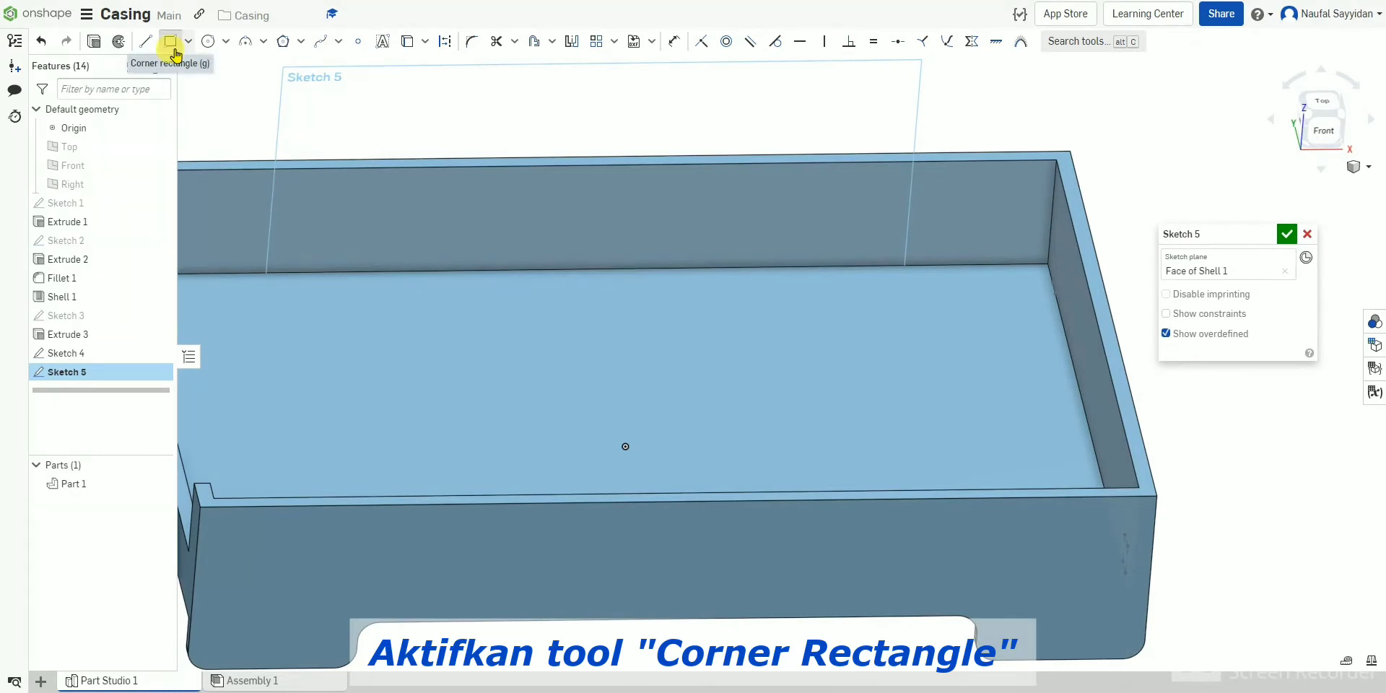
left_click(913, 265)
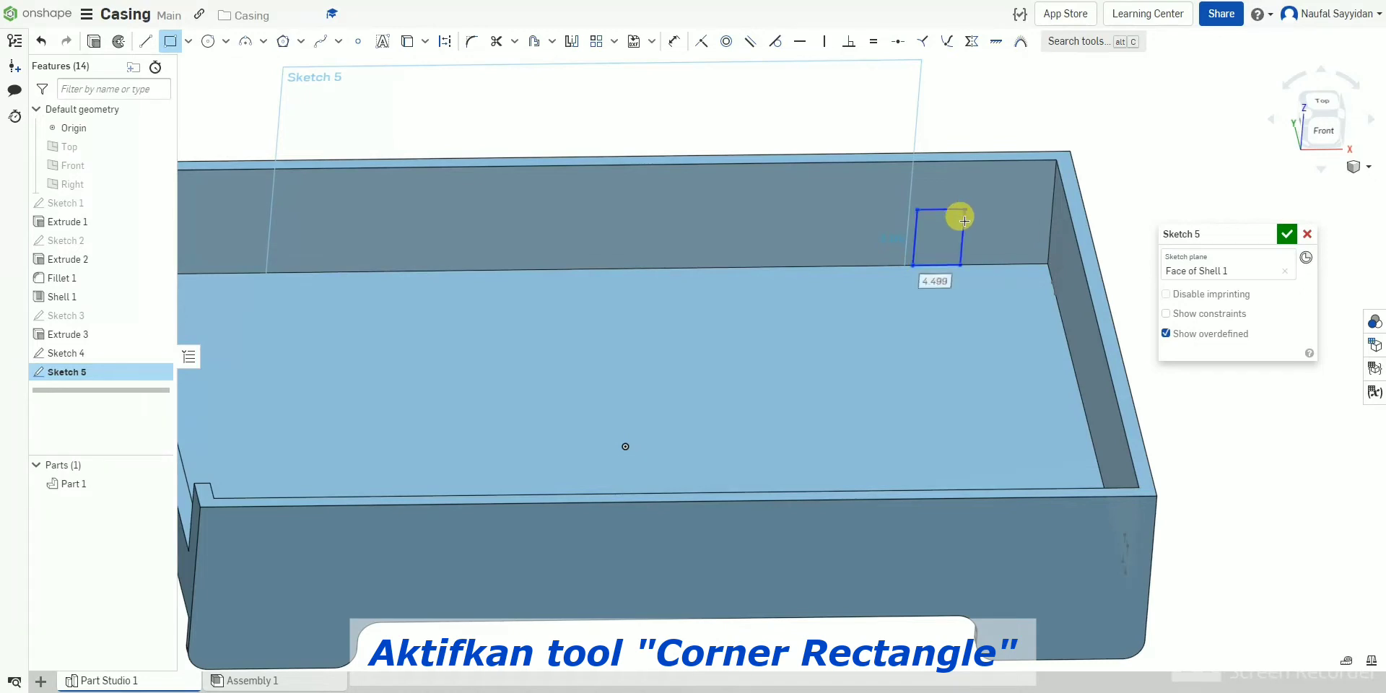
left_click(965, 220)
Dimension the rear-wall rectangle to a width of 2 mm and a height of 3 mm.
key("d")
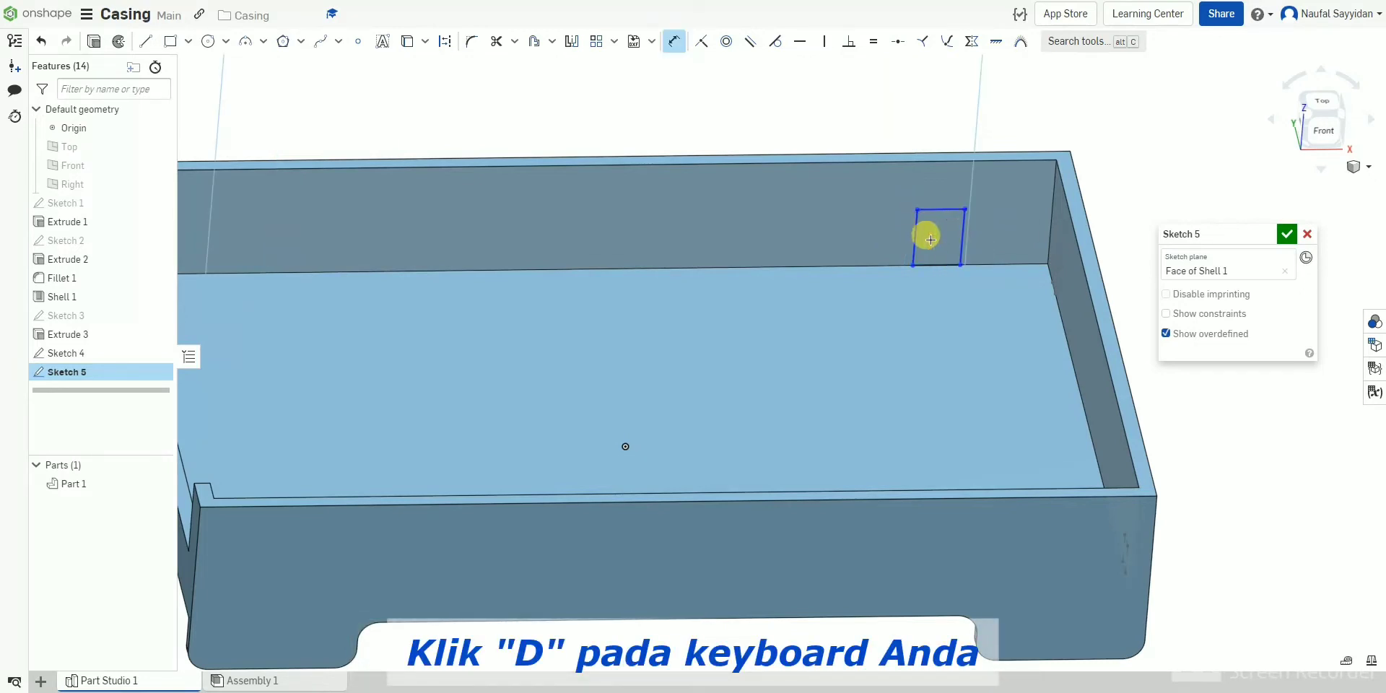
left_click(941, 209)
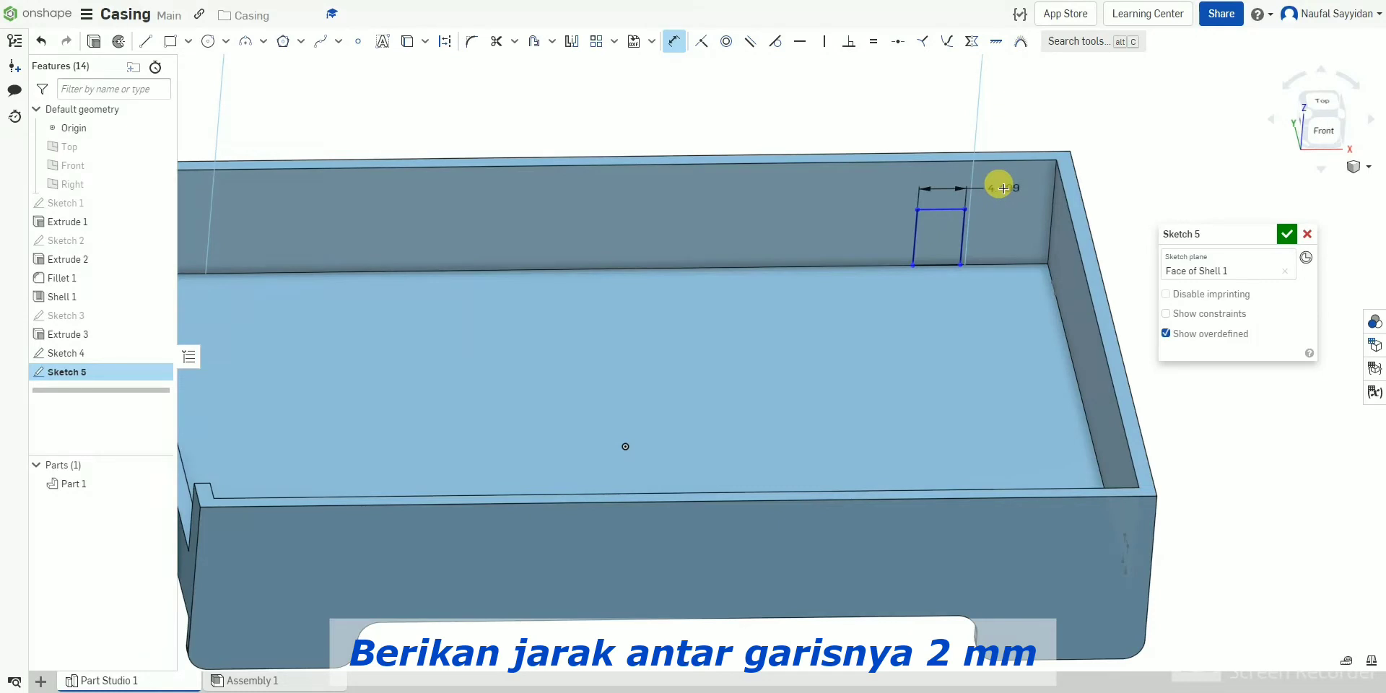
left_click(1004, 188)
type("2")
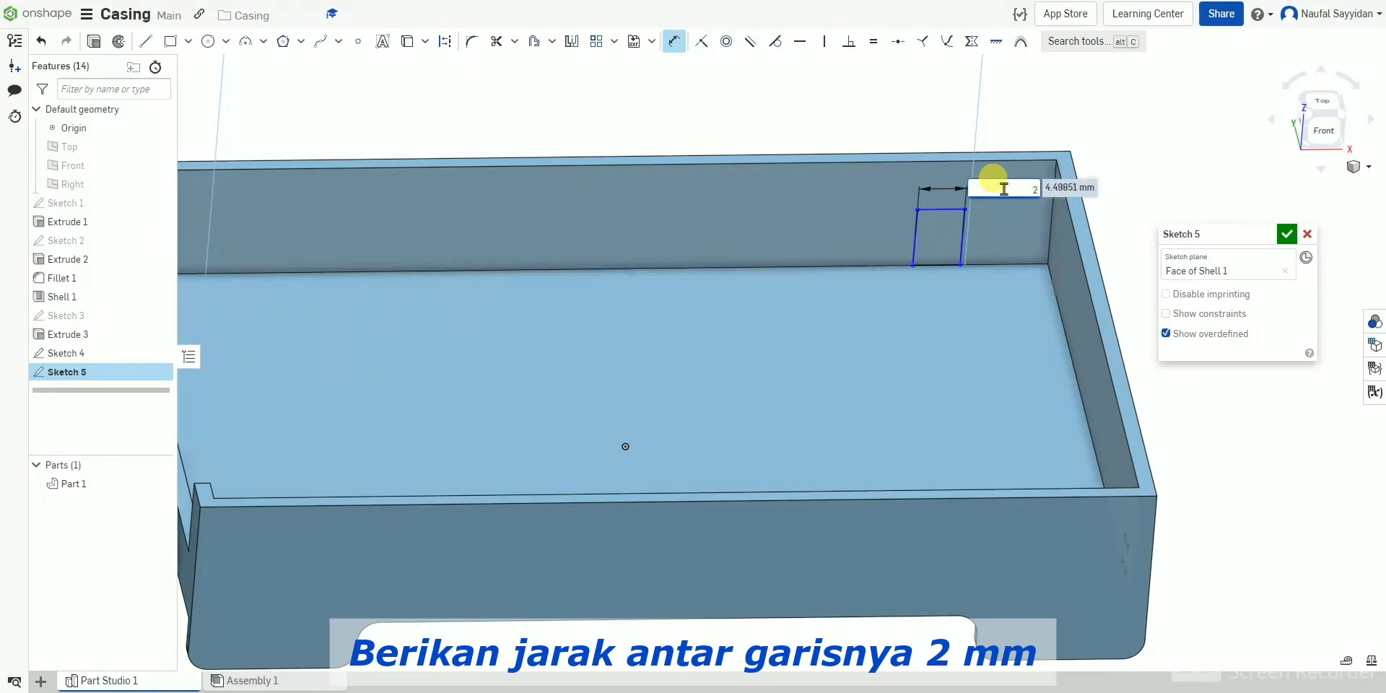
key("Return")
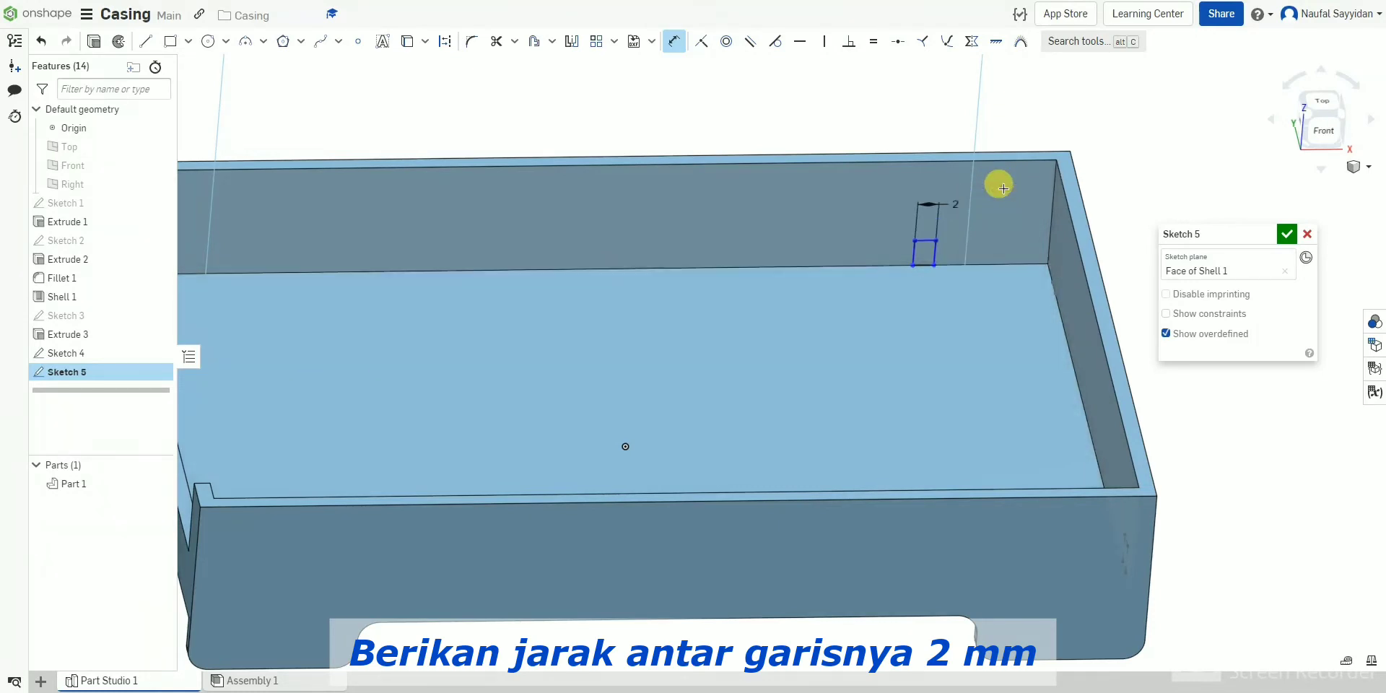
left_click(936, 249)
left_click(955, 249)
type("3")
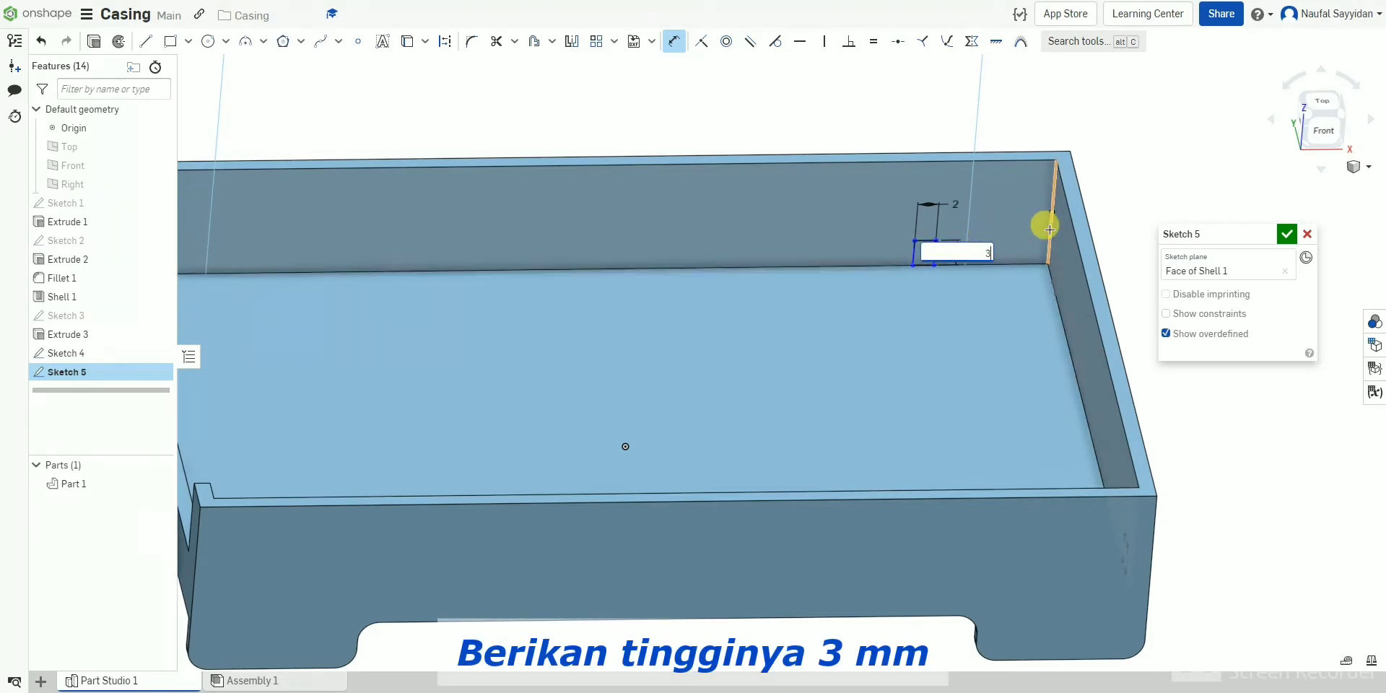
key("Return")
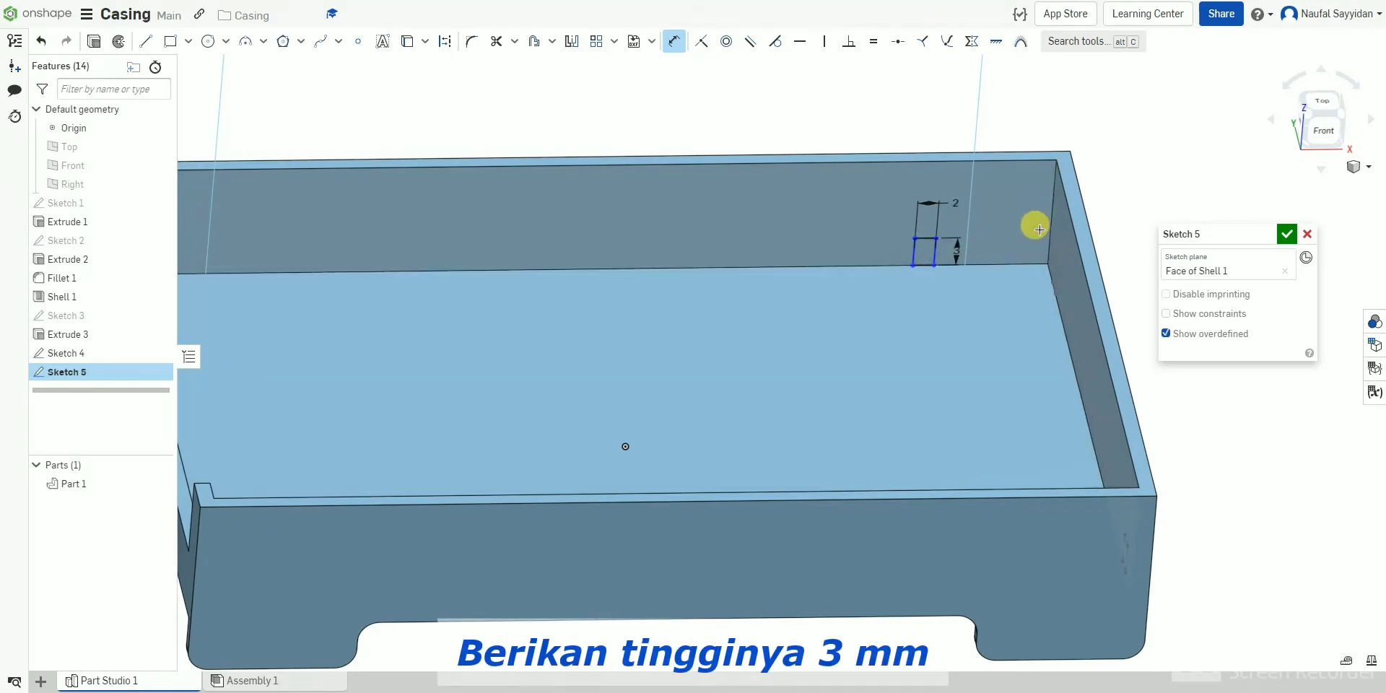
Dimension the rectangle's farther vertical side 8.2 mm from the casing's nearest outer edge and finish the sketch.
left_click(941, 237)
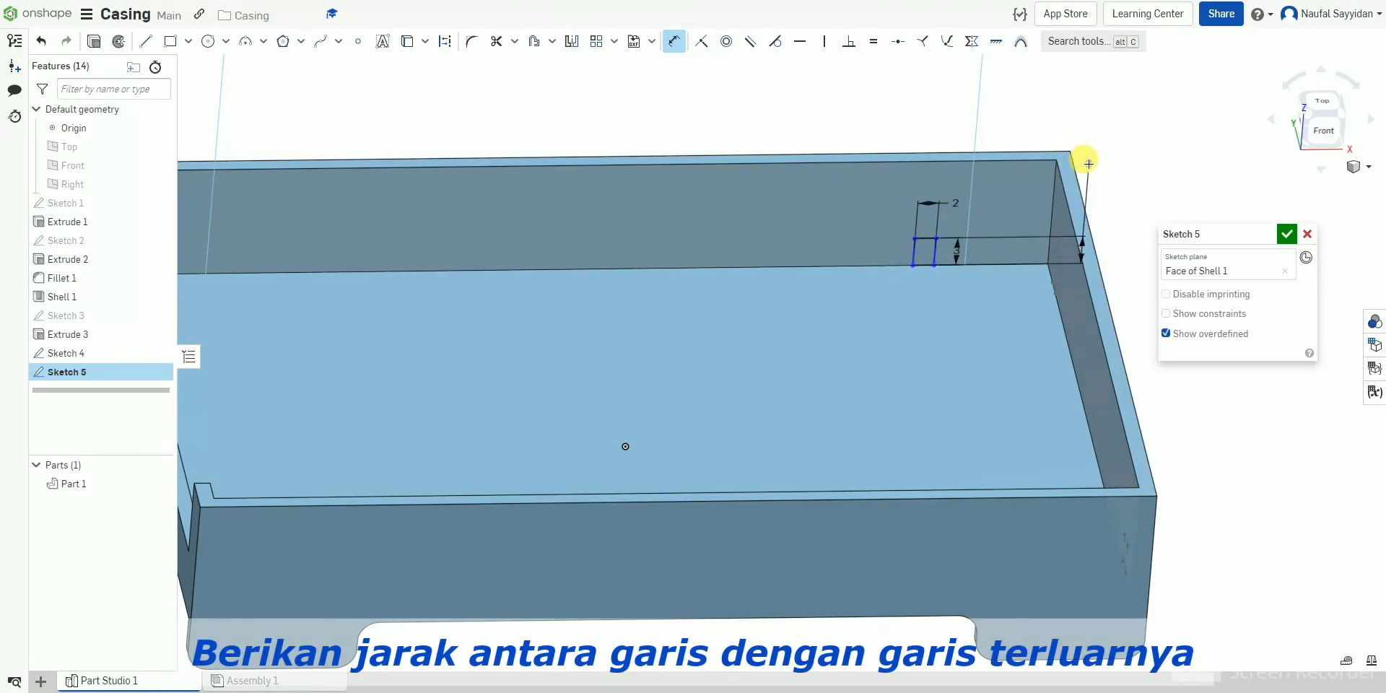
right_click_drag(1092, 163, 1143, 185)
left_click(1143, 185)
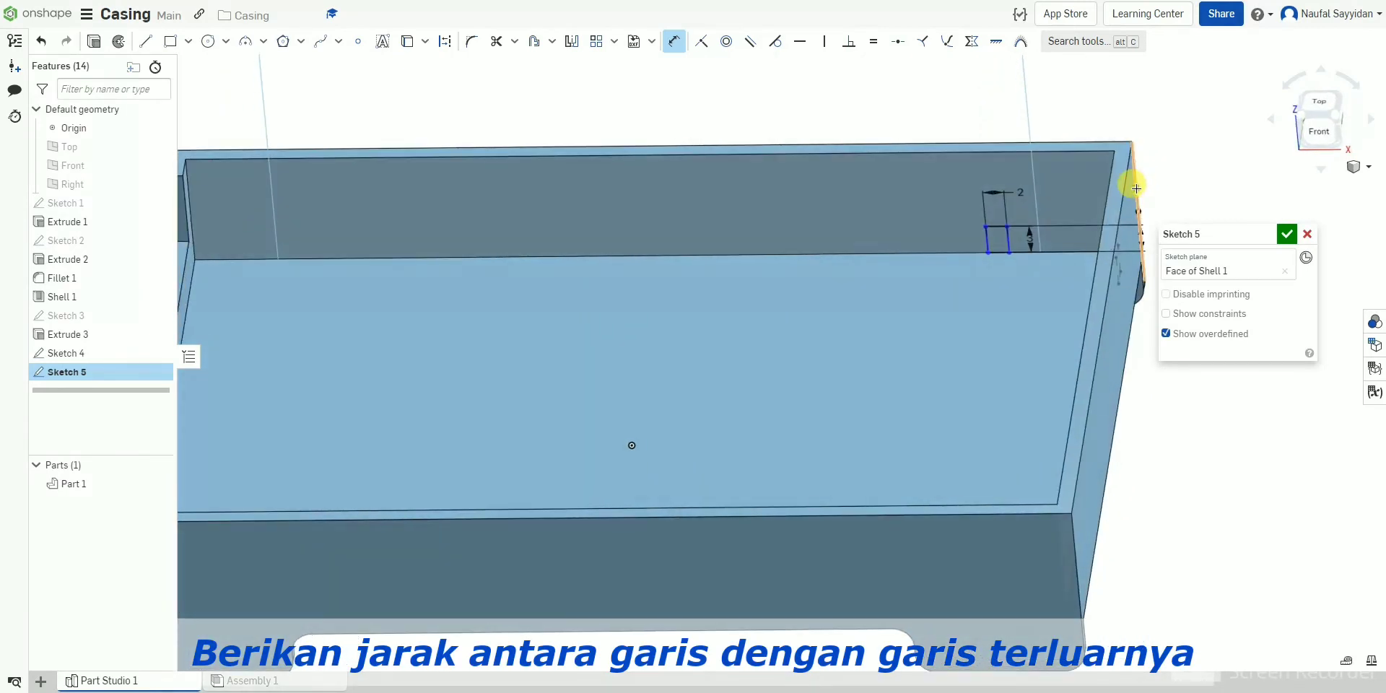
left_click(1052, 96)
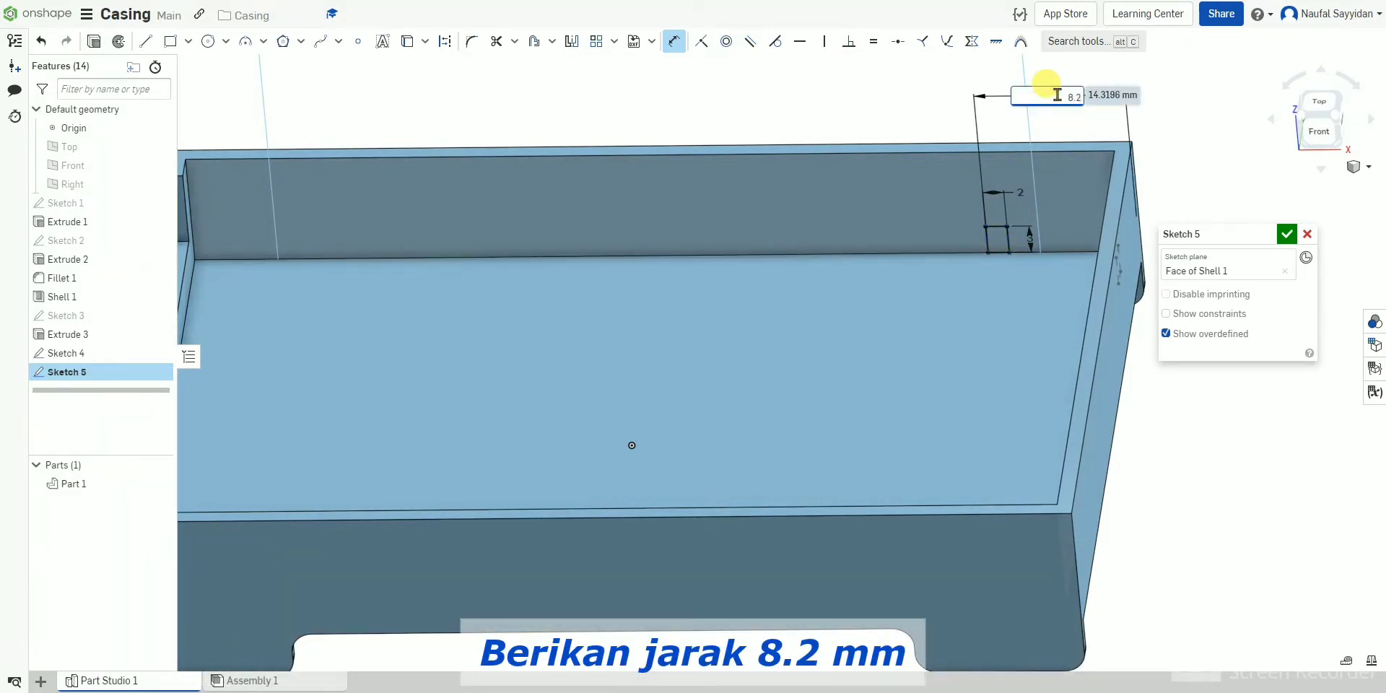
key("Return")
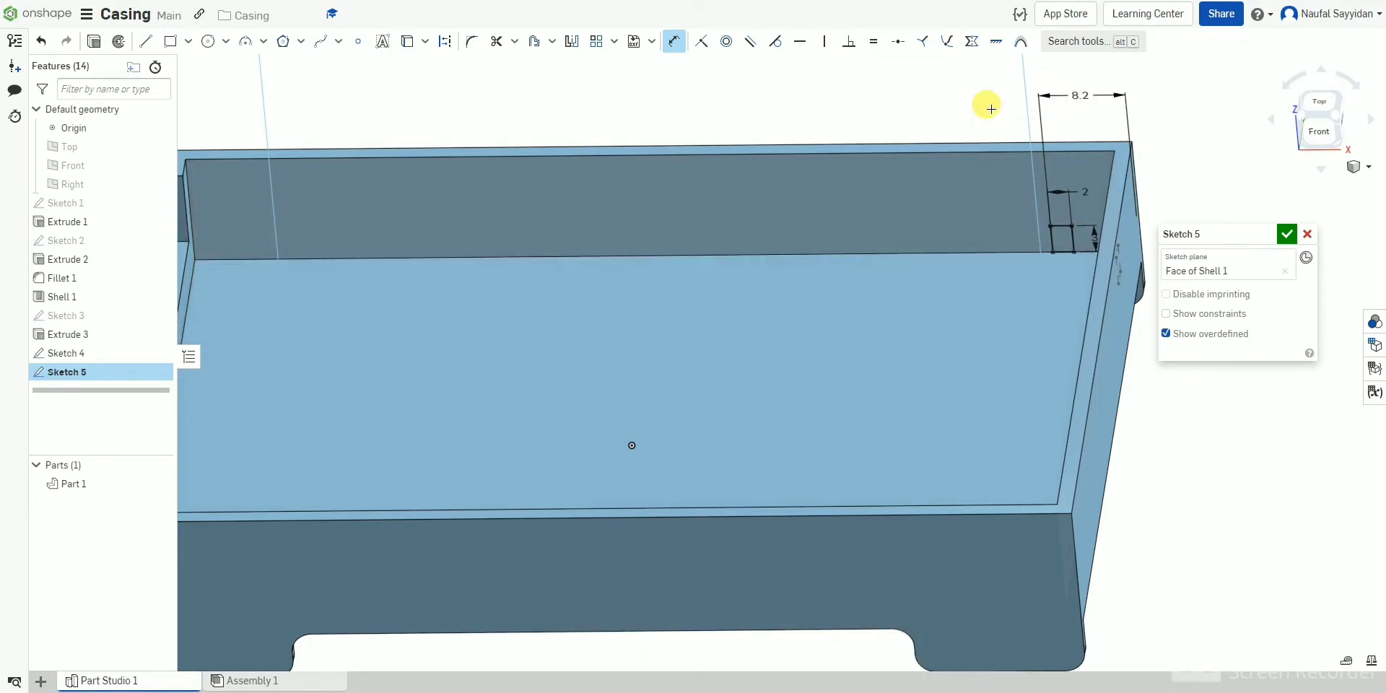
right_click_drag(992, 108, 1012, 109)
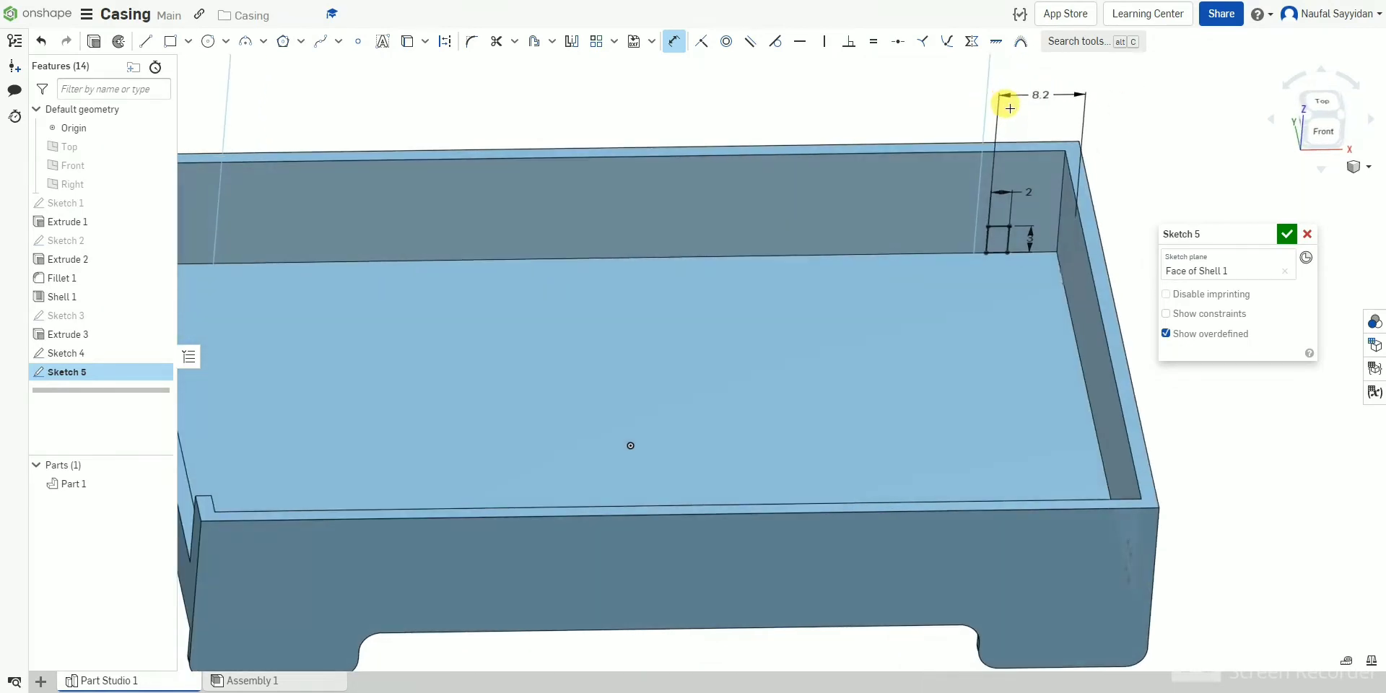
left_click(1287, 234)
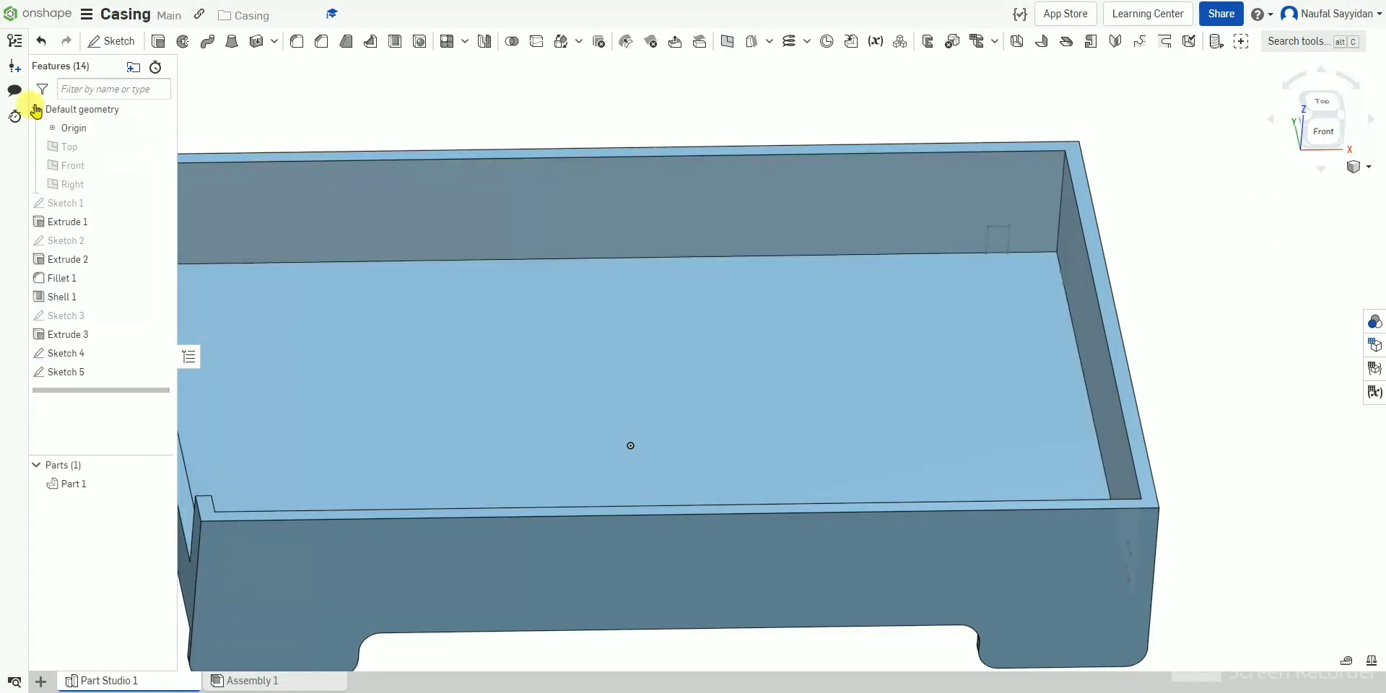
Start a new sketch on the casing's inner floor face, viewed from above.
left_click(112, 41)
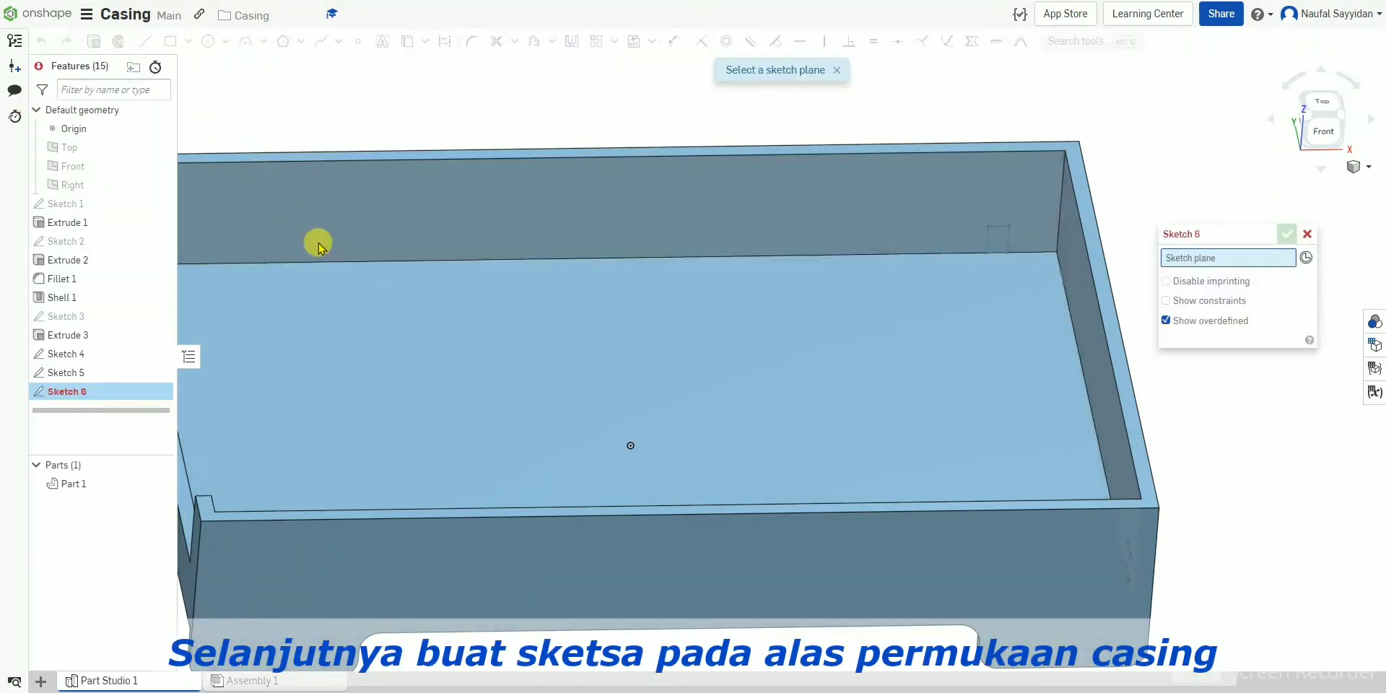
left_click(388, 351)
key("n")
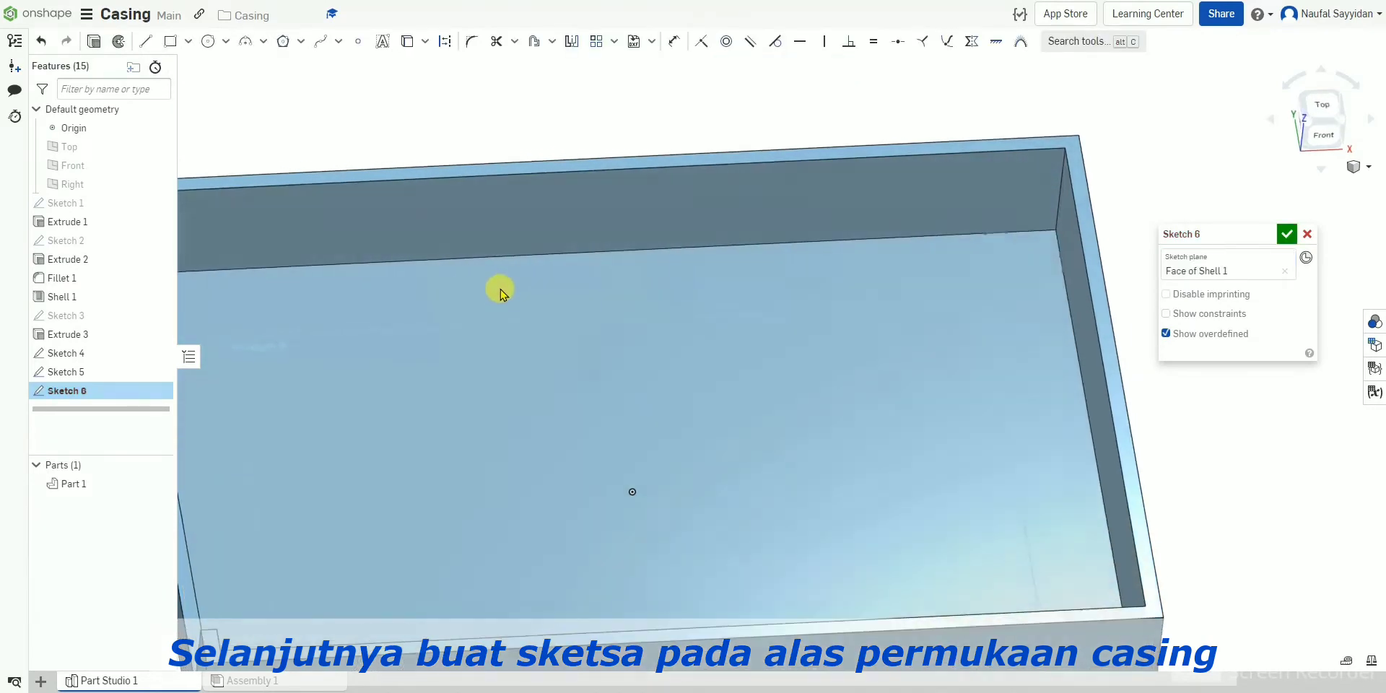
right_click_drag(502, 308, 502, 316)
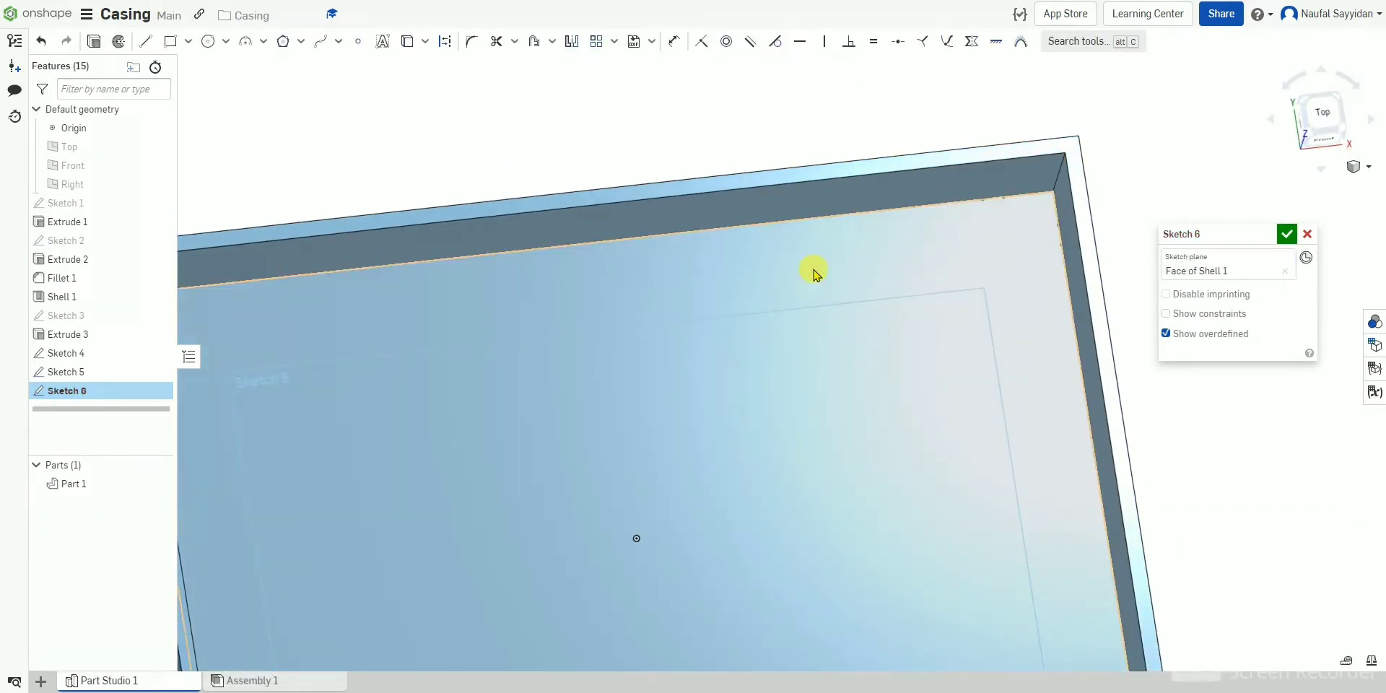
mouse_move(871, 267)
right_mouse_down()
mouse_move(861, 280)
mouse_move(875, 284)
right_mouse_up()
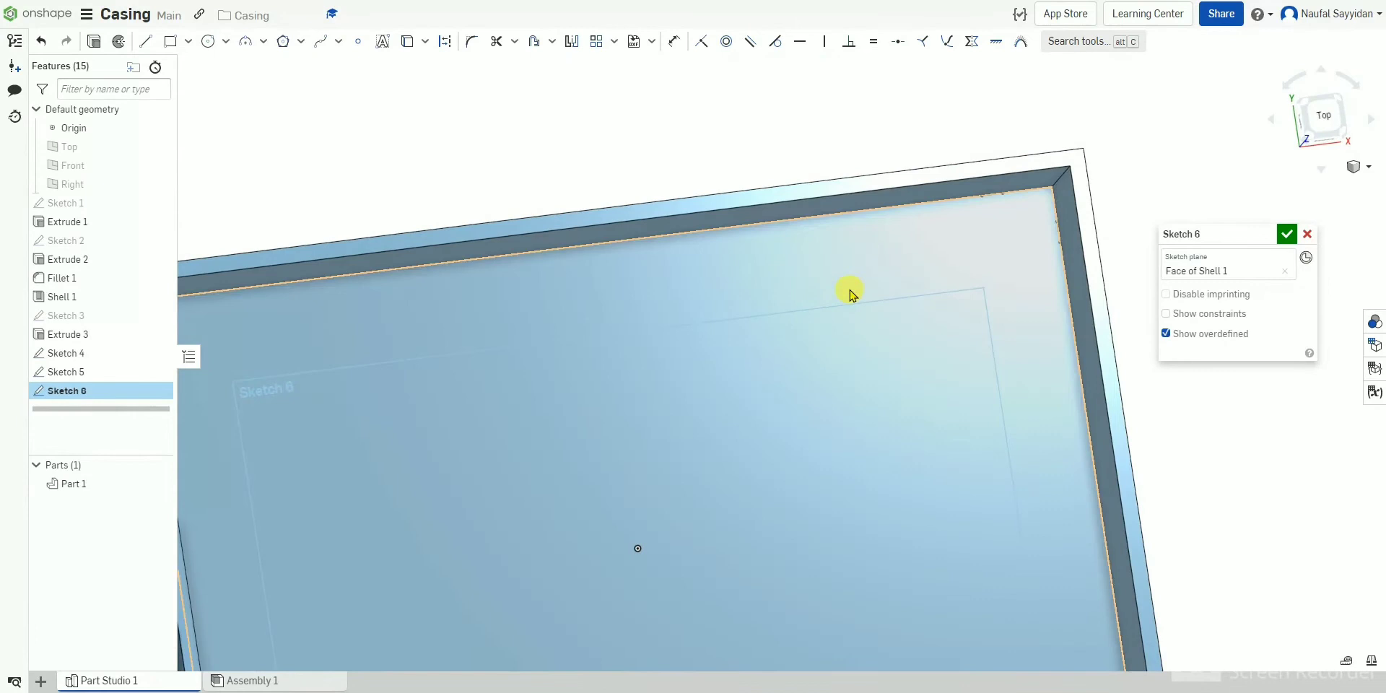
Project the rear-wall rectangle's edge and draw three concentric circles about 3.5, 5.6 and 8 mm in diameter beside it, near the floor's corner.
left_click(406, 42)
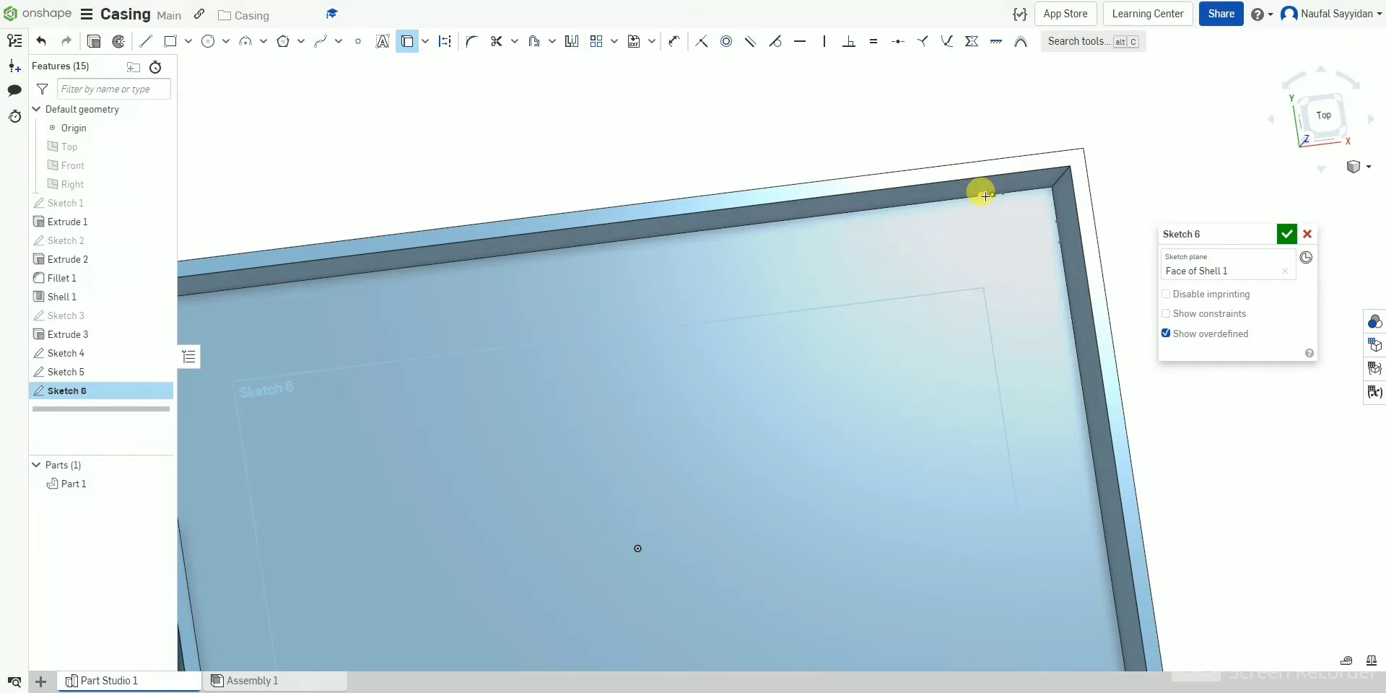
left_click(207, 41)
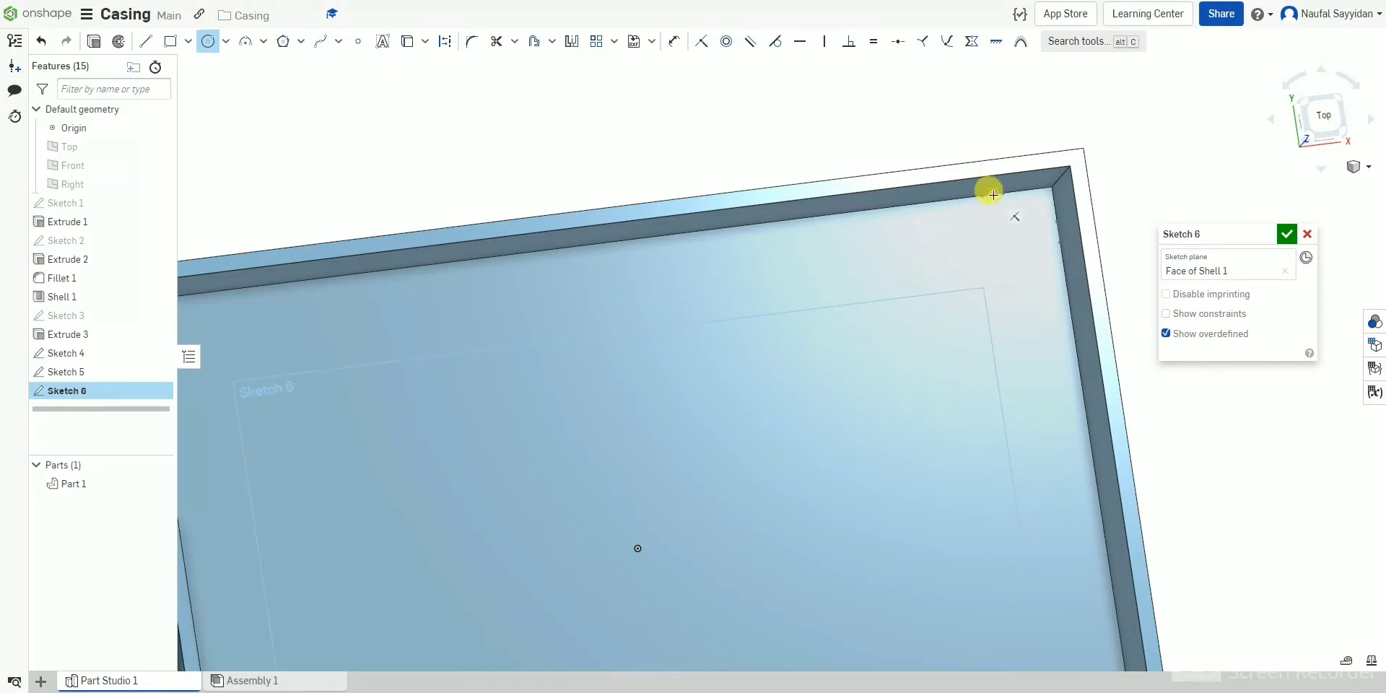
left_click(1016, 236)
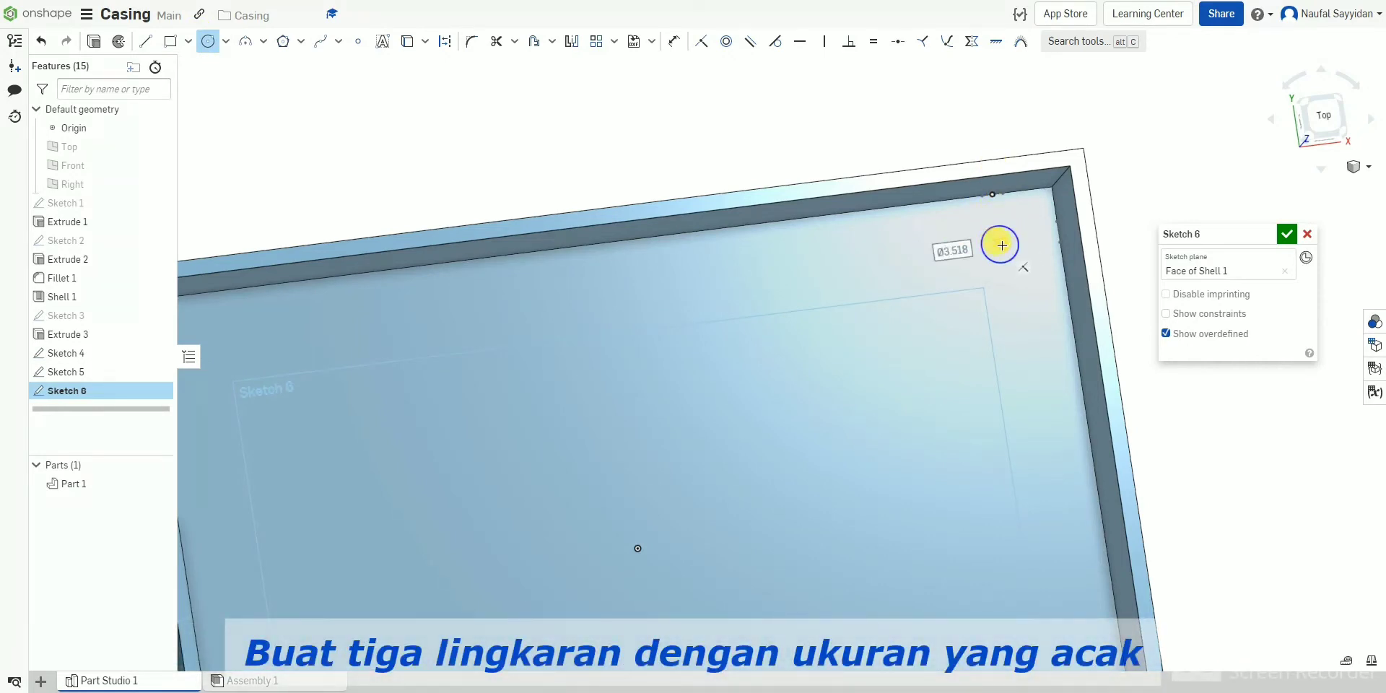
left_click(1000, 246)
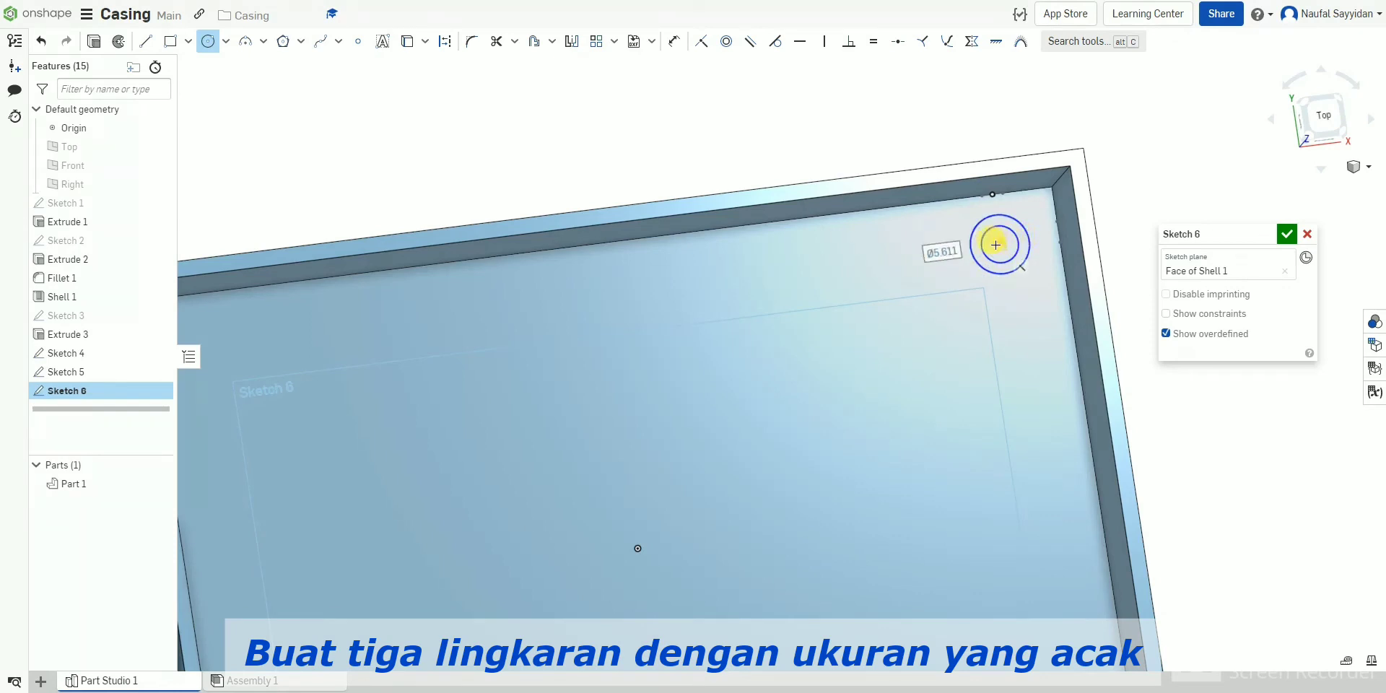
left_click(1042, 241)
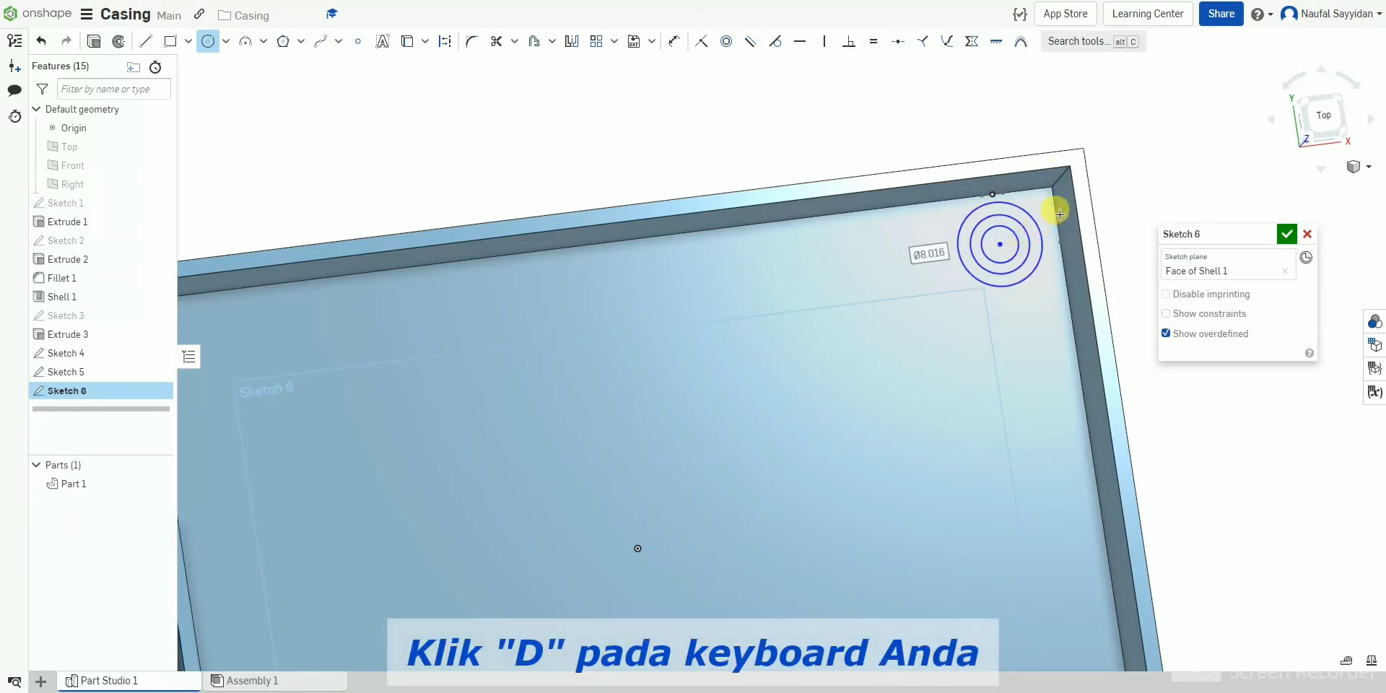
Set the diameters of the three concentric circles to 2.6, 5.2 and 7.8 mm, from the innermost outward.
key("d")
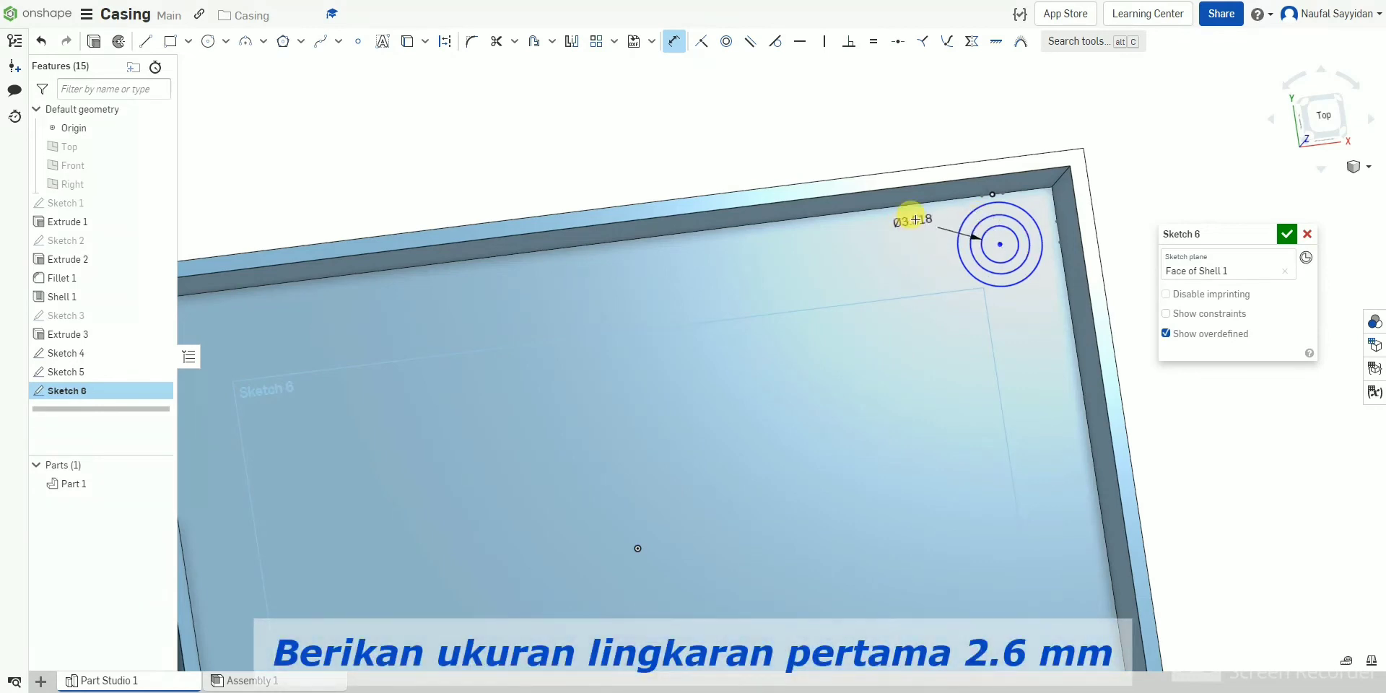
left_click(939, 215)
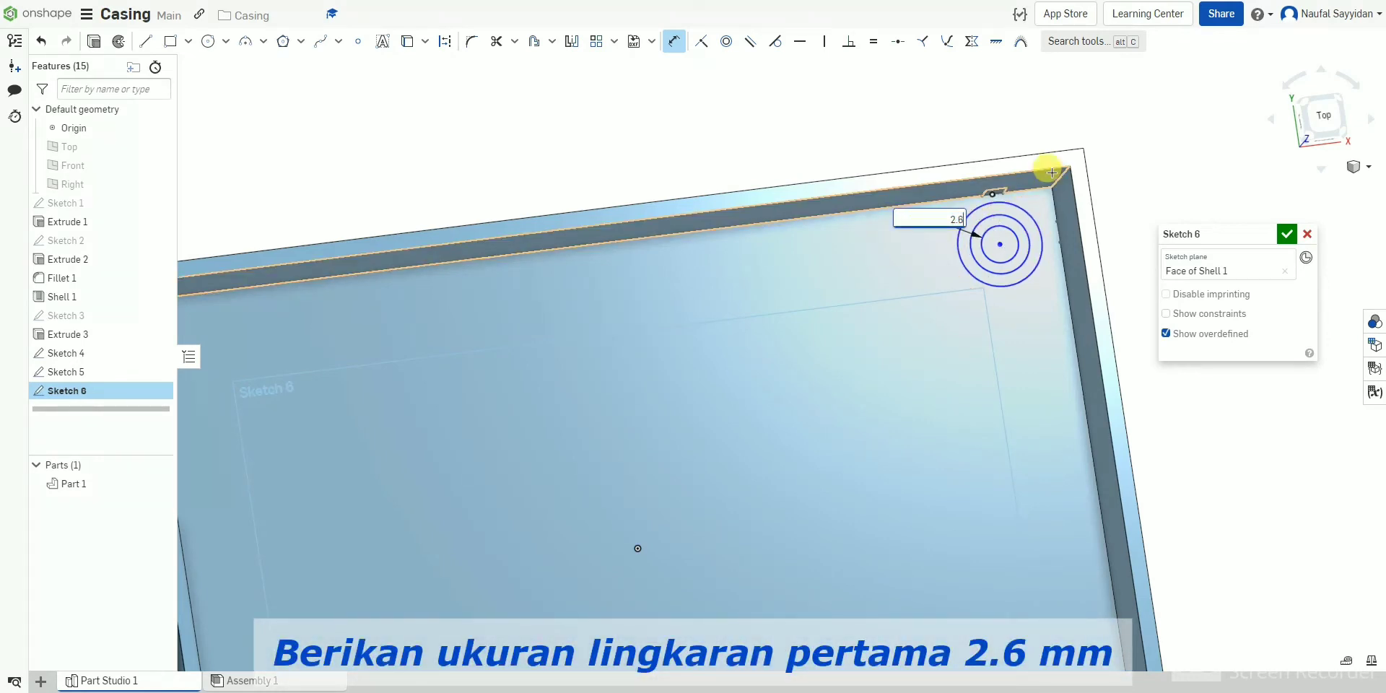
key("Return")
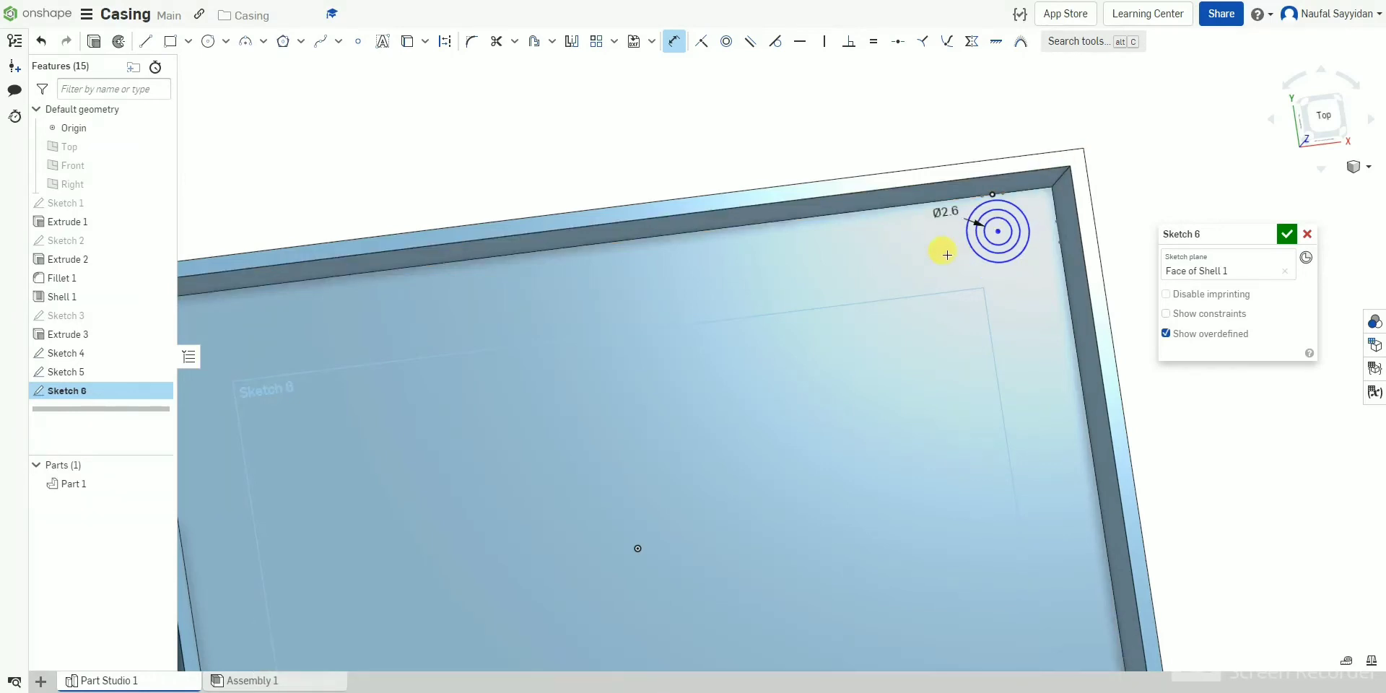
left_click(976, 240)
left_click(931, 280)
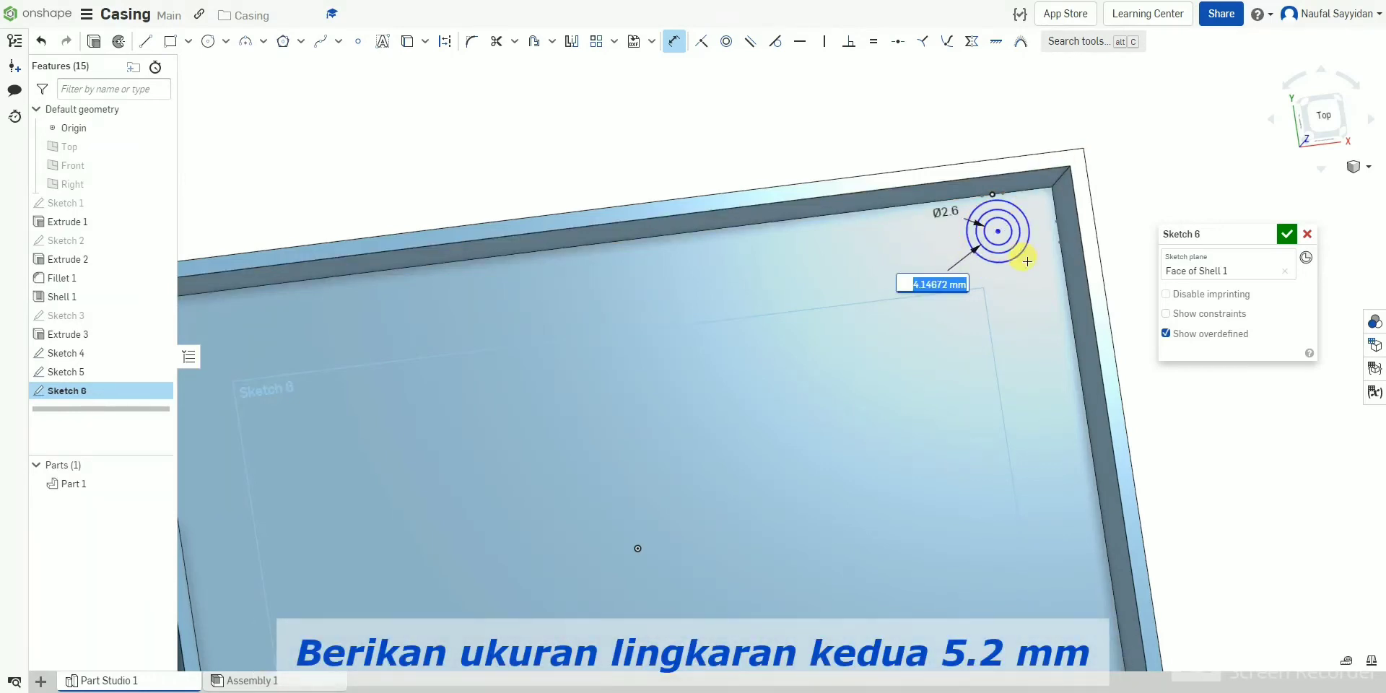
type("5.2")
key("Return")
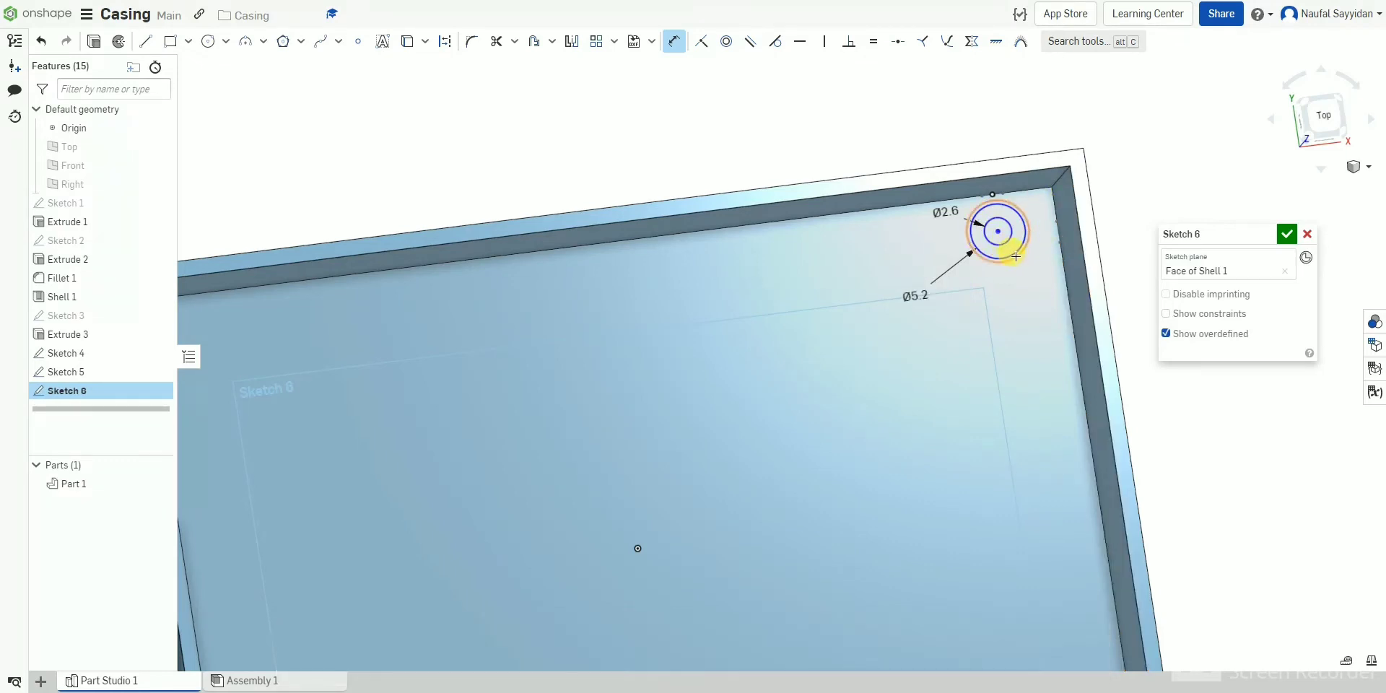
left_click(1035, 310)
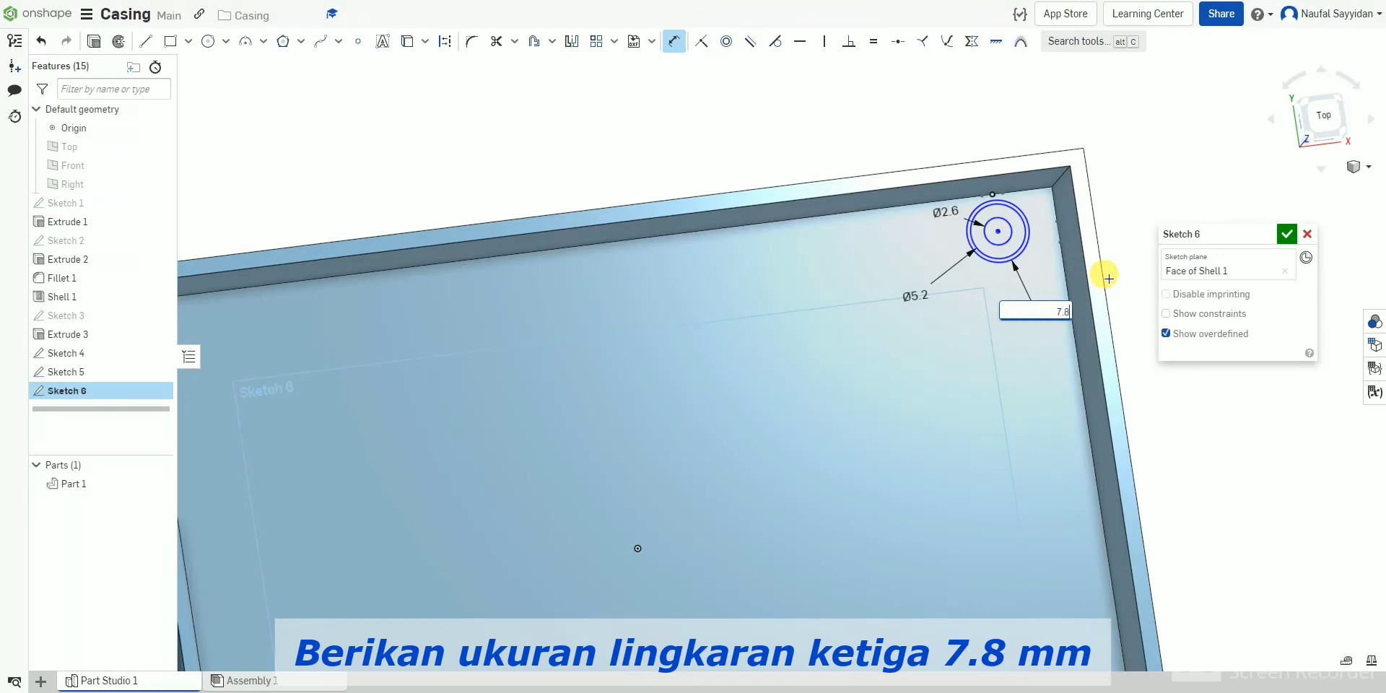
key("Return")
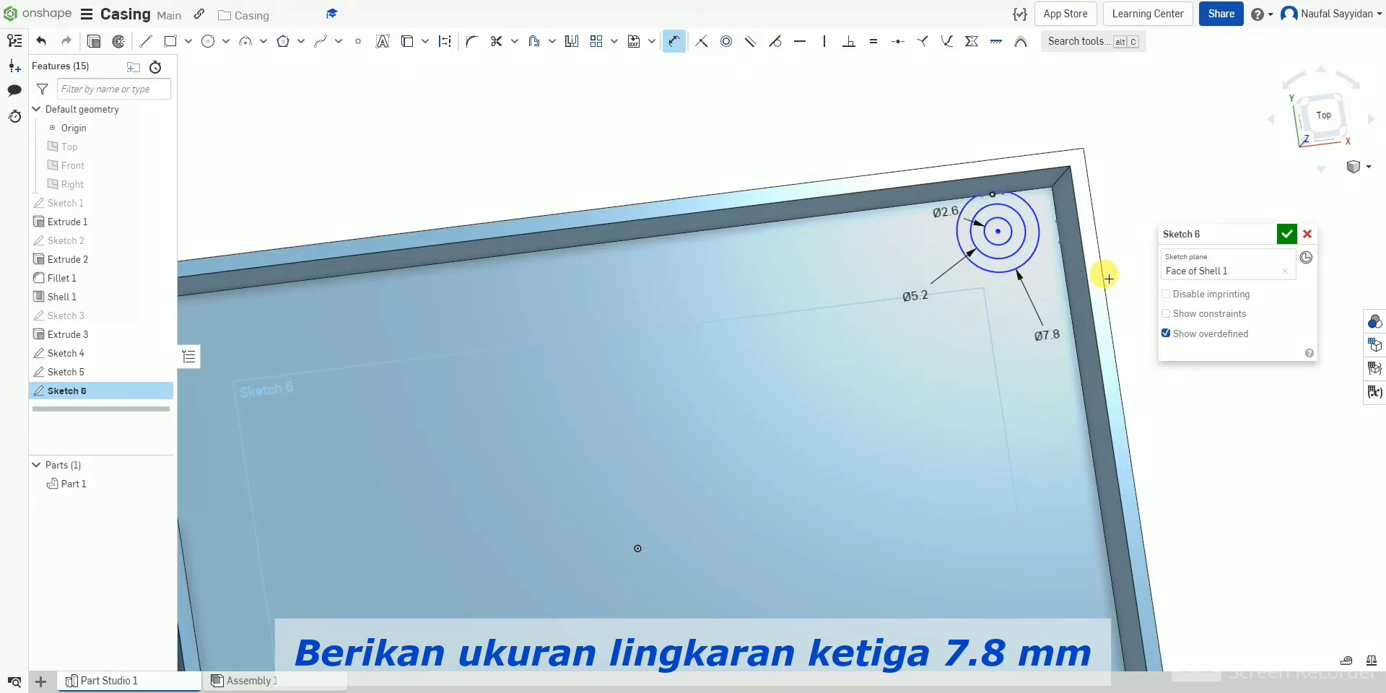
Dimension the smallest circle 4.6 mm from the casing's outer rear edge.
left_click(996, 217)
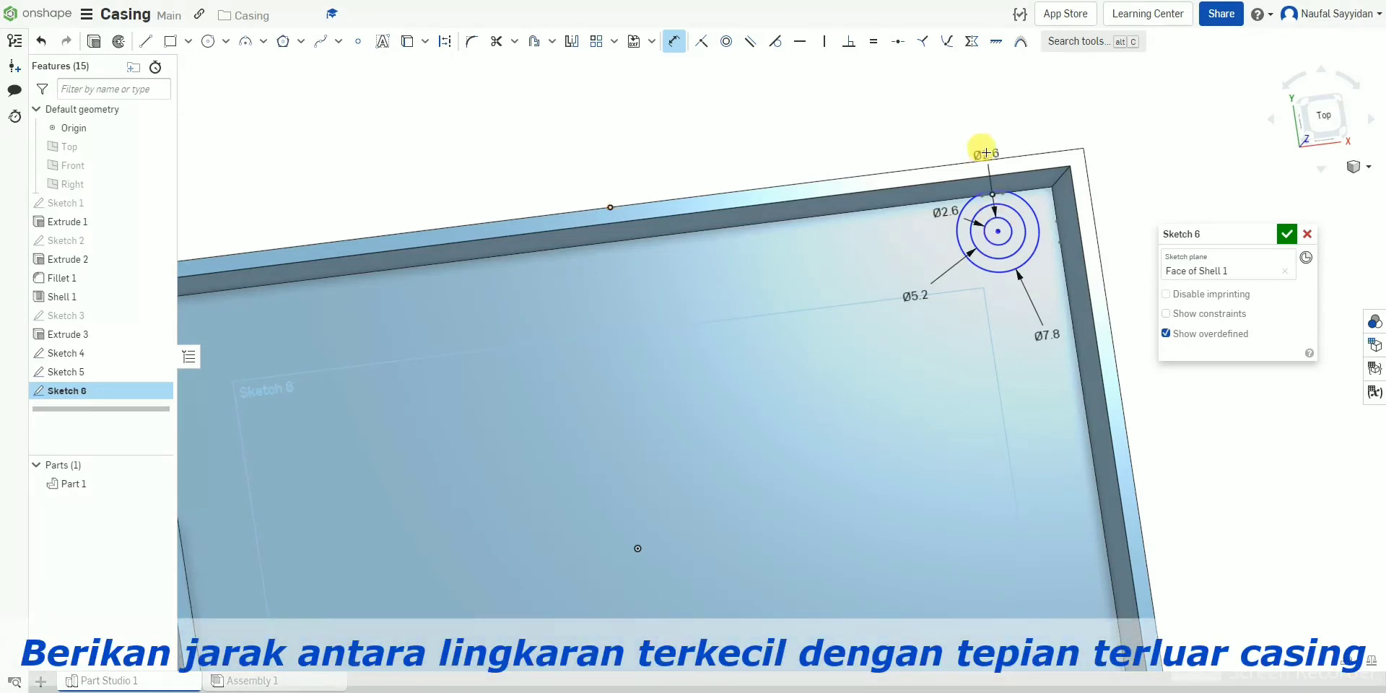
left_click(984, 156)
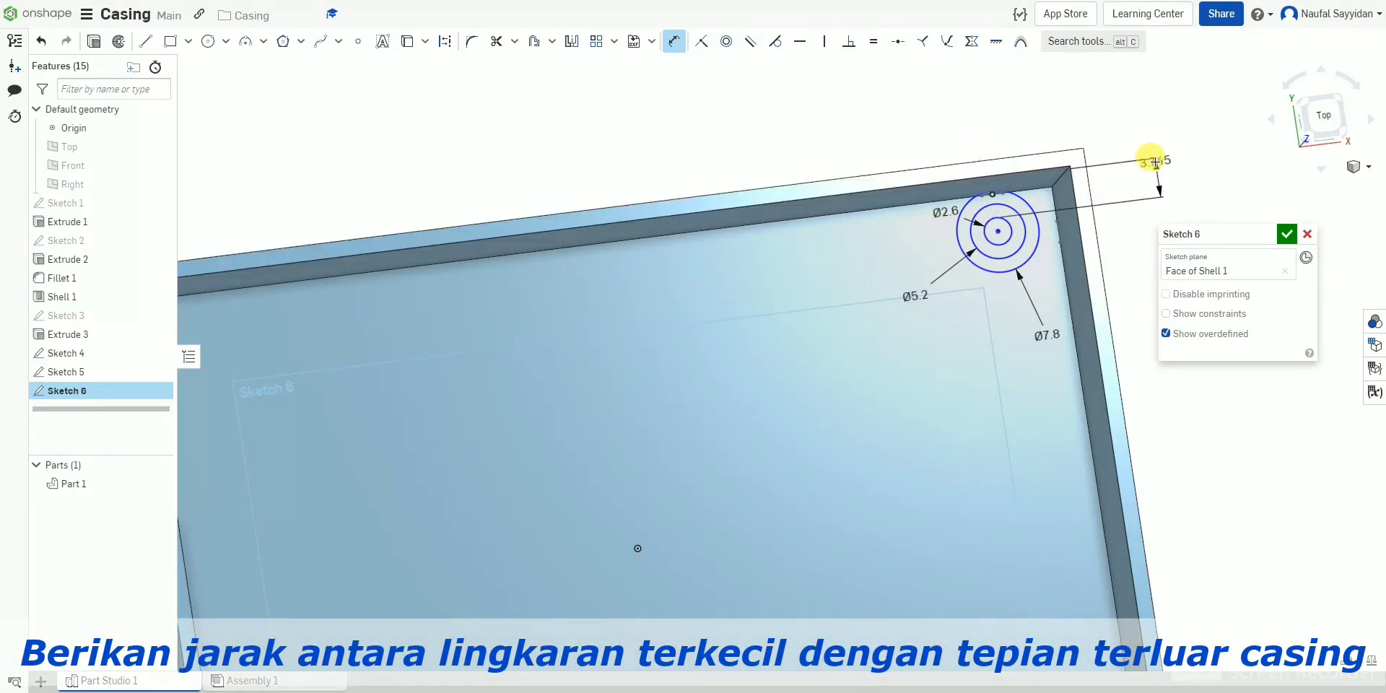
left_click(1153, 177)
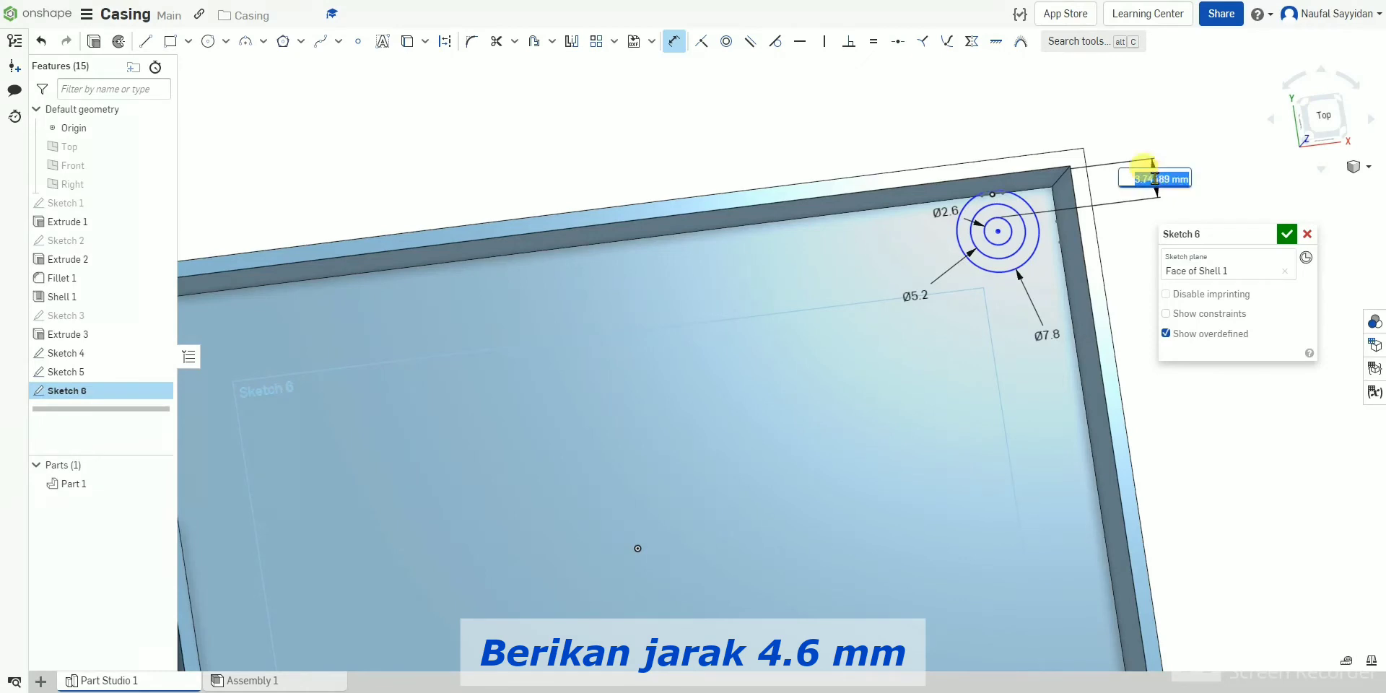
type("4")
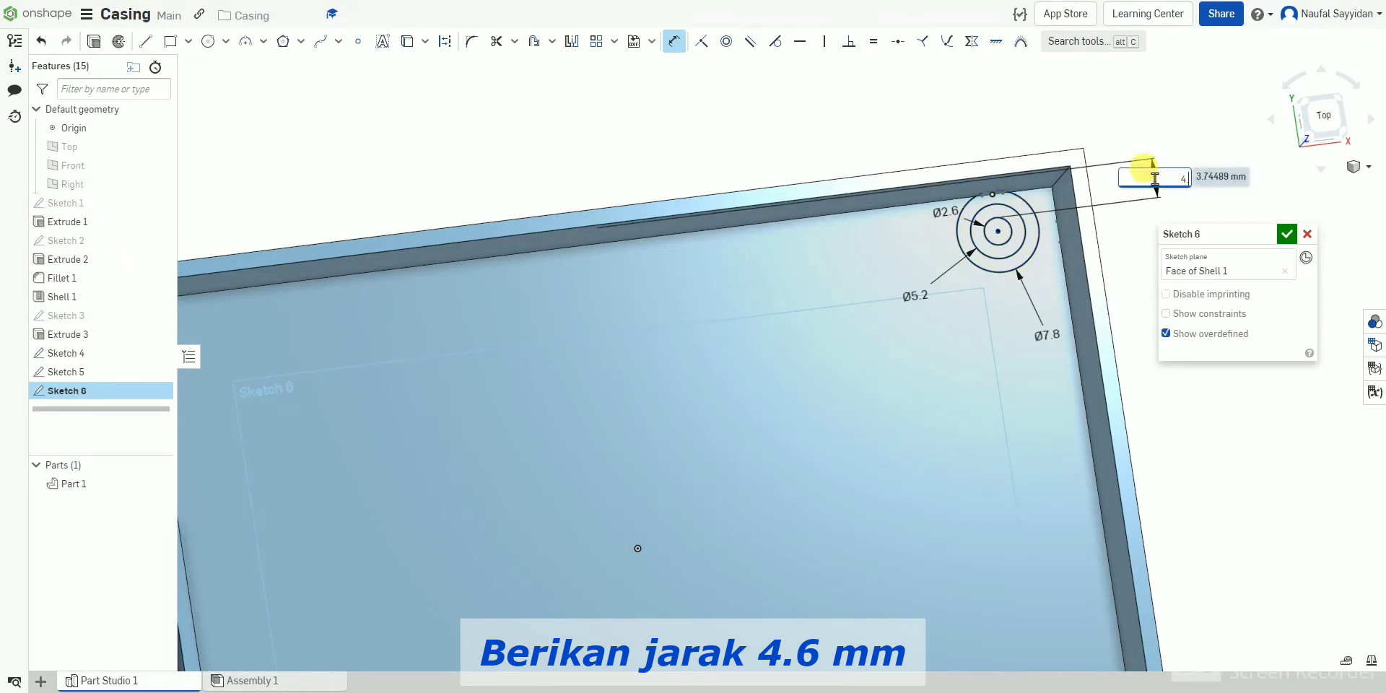
type(".6")
key("Return")
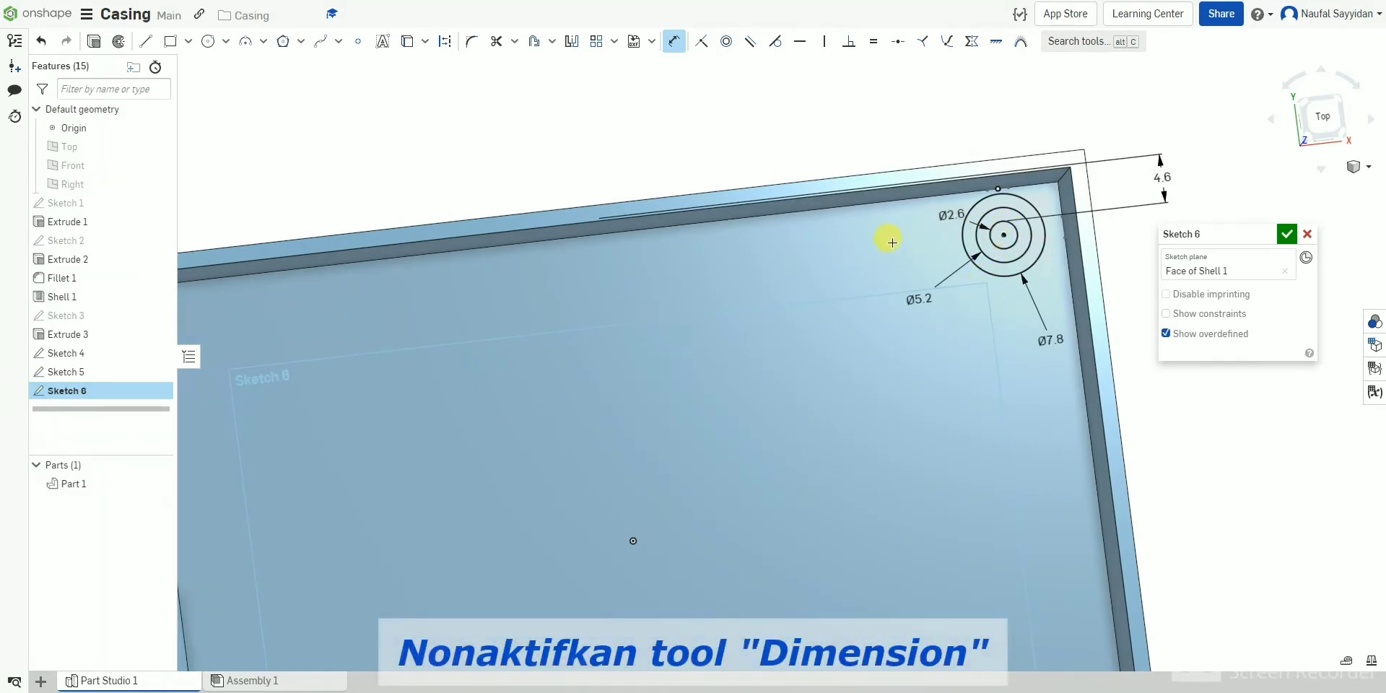
Copy the three concentric circles and paste a second set along the rear wall, centred at about X -16.4, Y 22.3 mm.
scroll(889, 242, "down", 3)
left_click(666, 45)
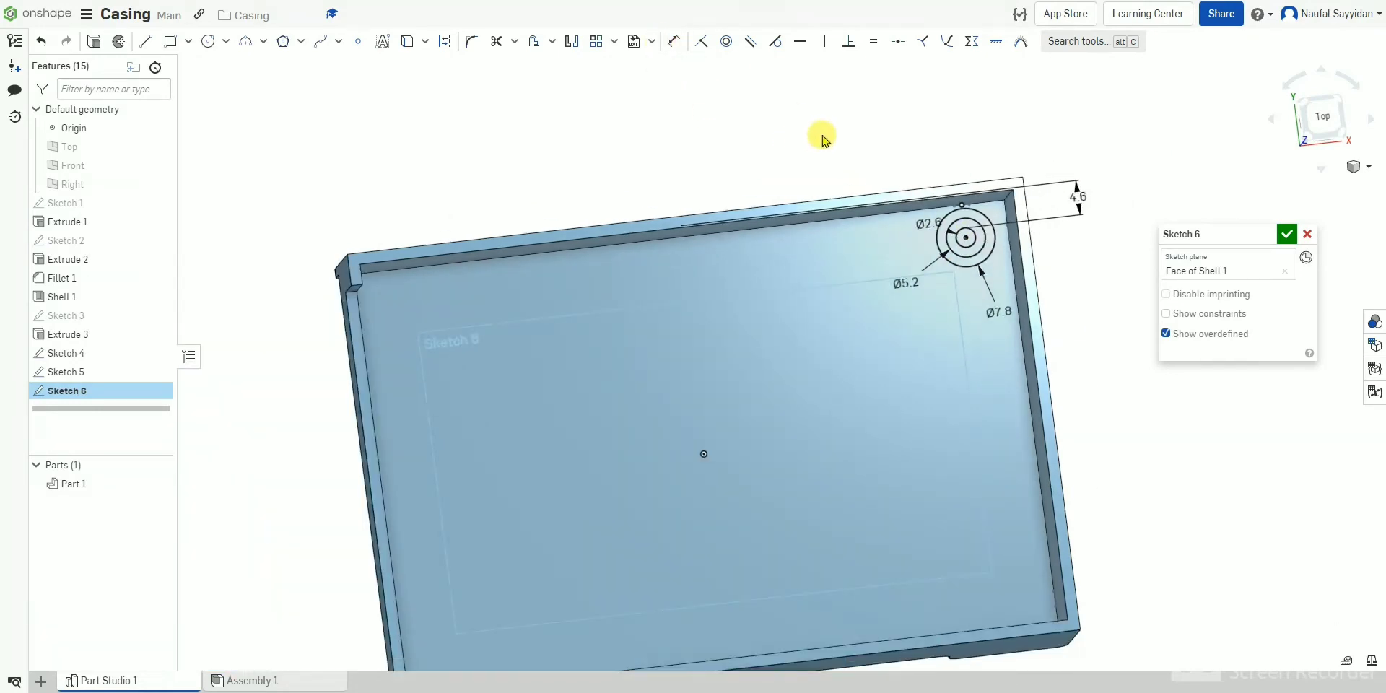
mouse_move(864, 343)
left_mouse_down()
mouse_move(1040, 284)
mouse_move(1128, 157)
left_mouse_up()
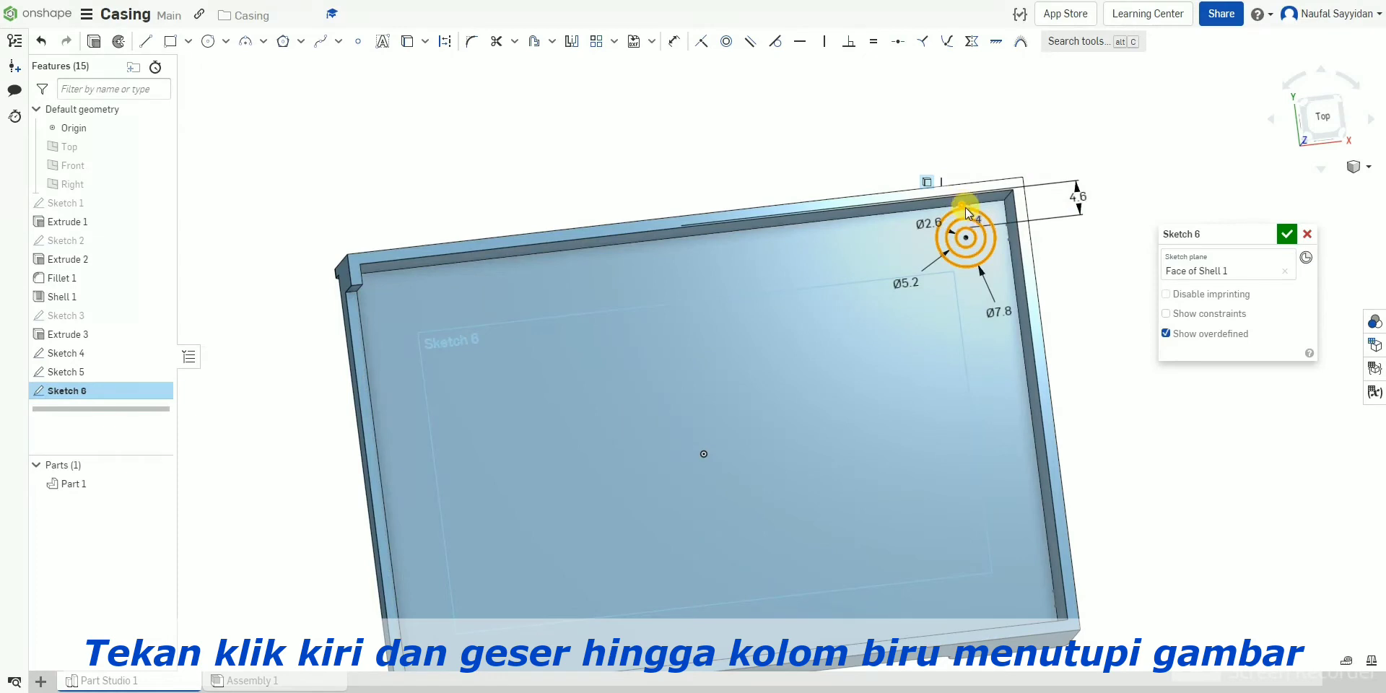
right_click(727, 132)
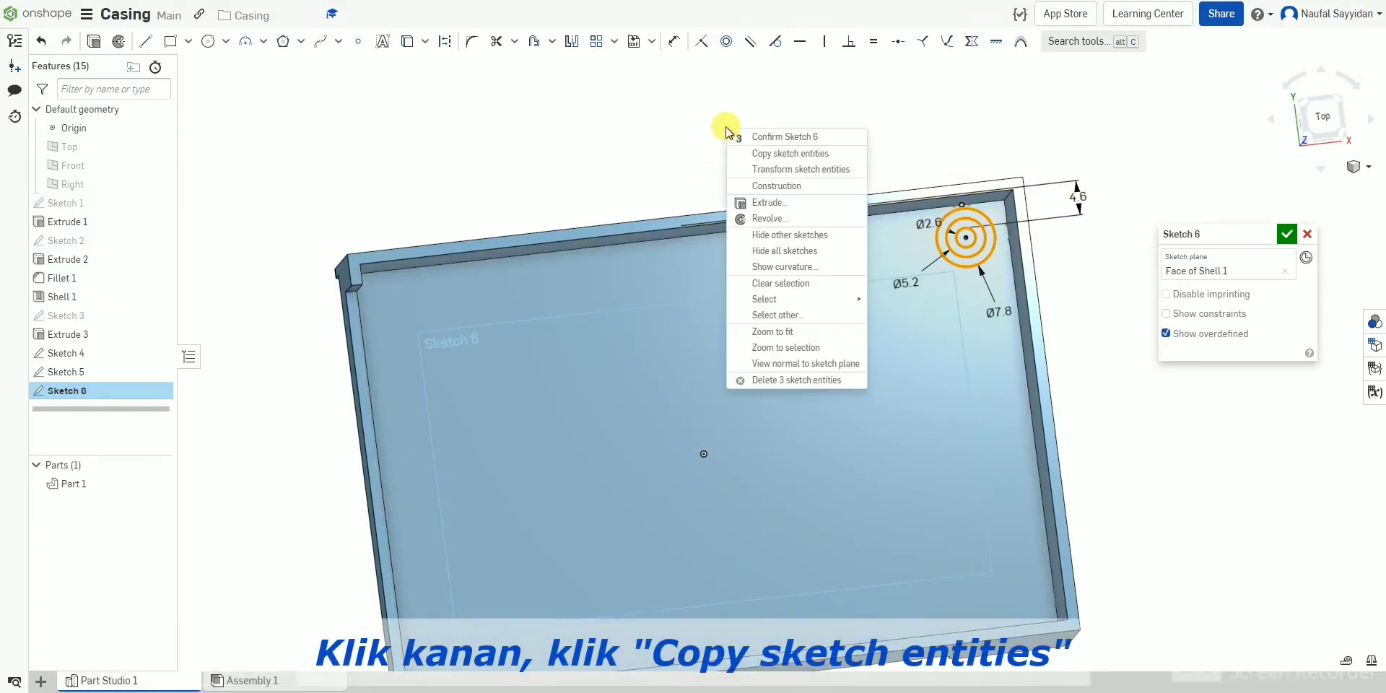
left_click(776, 154)
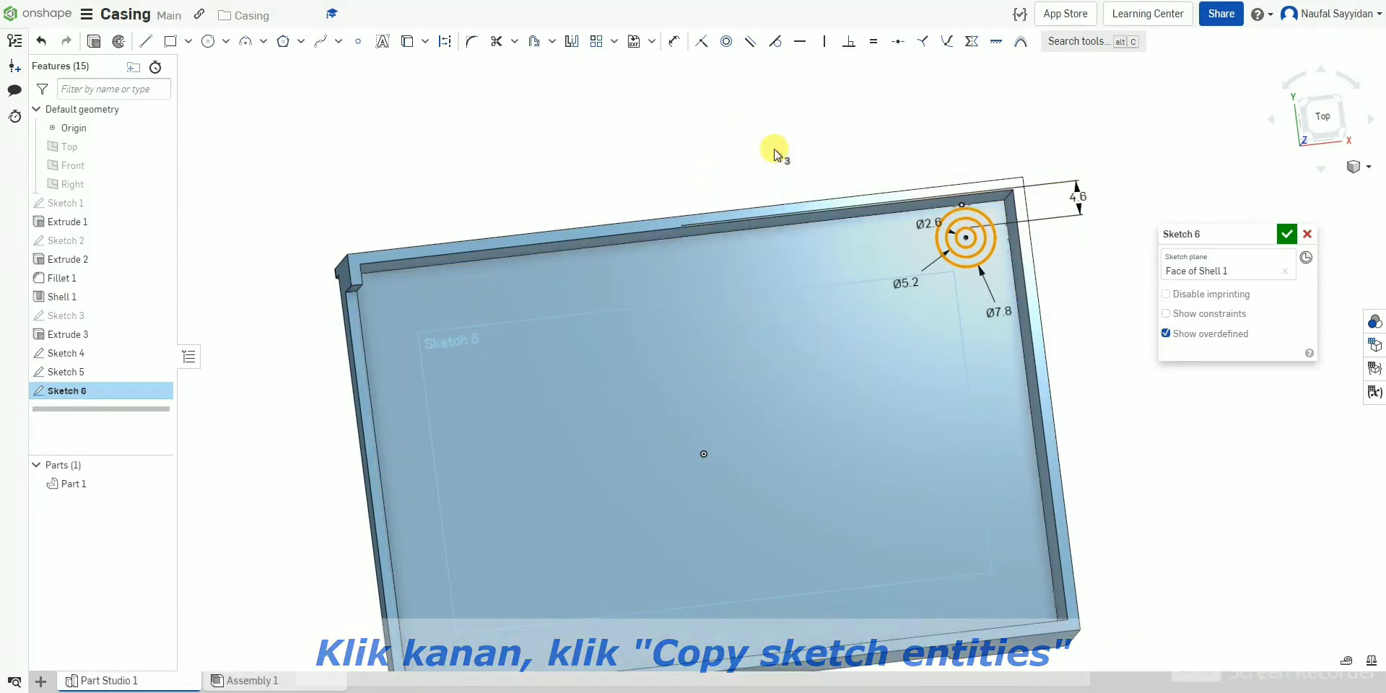
left_click(1320, 118)
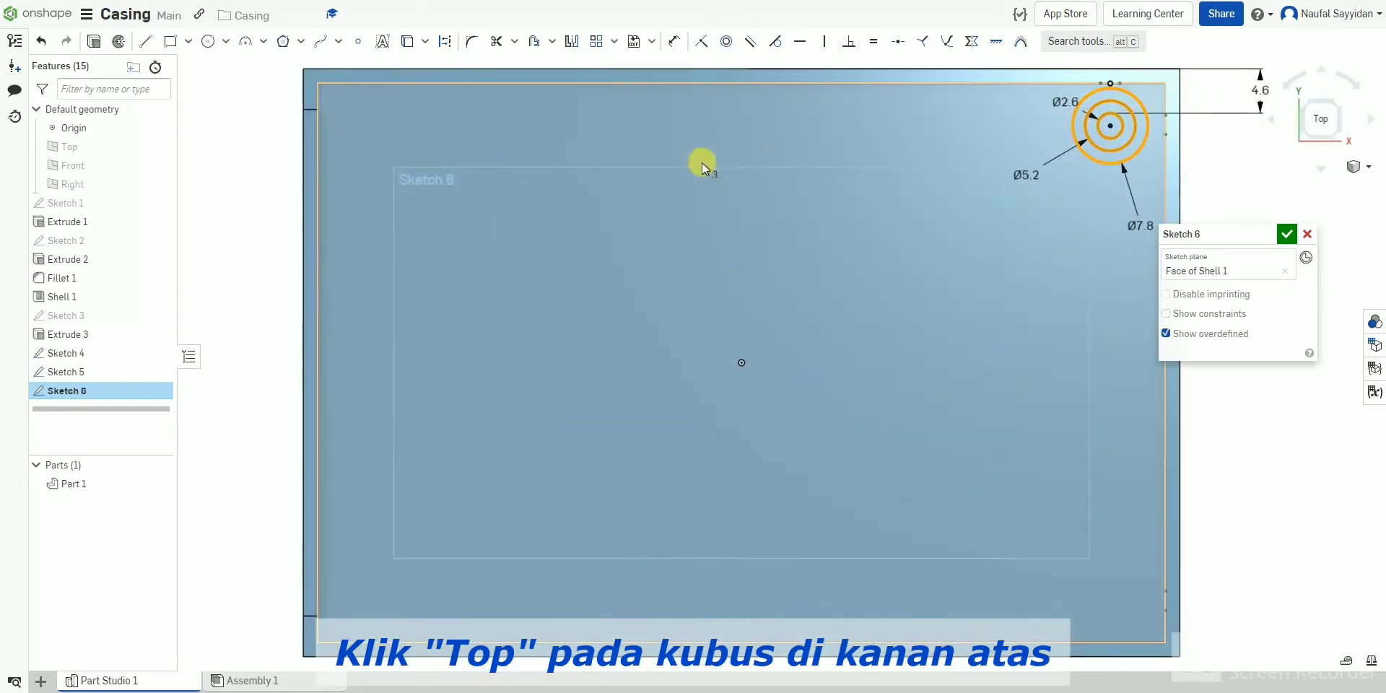
right_click(582, 147)
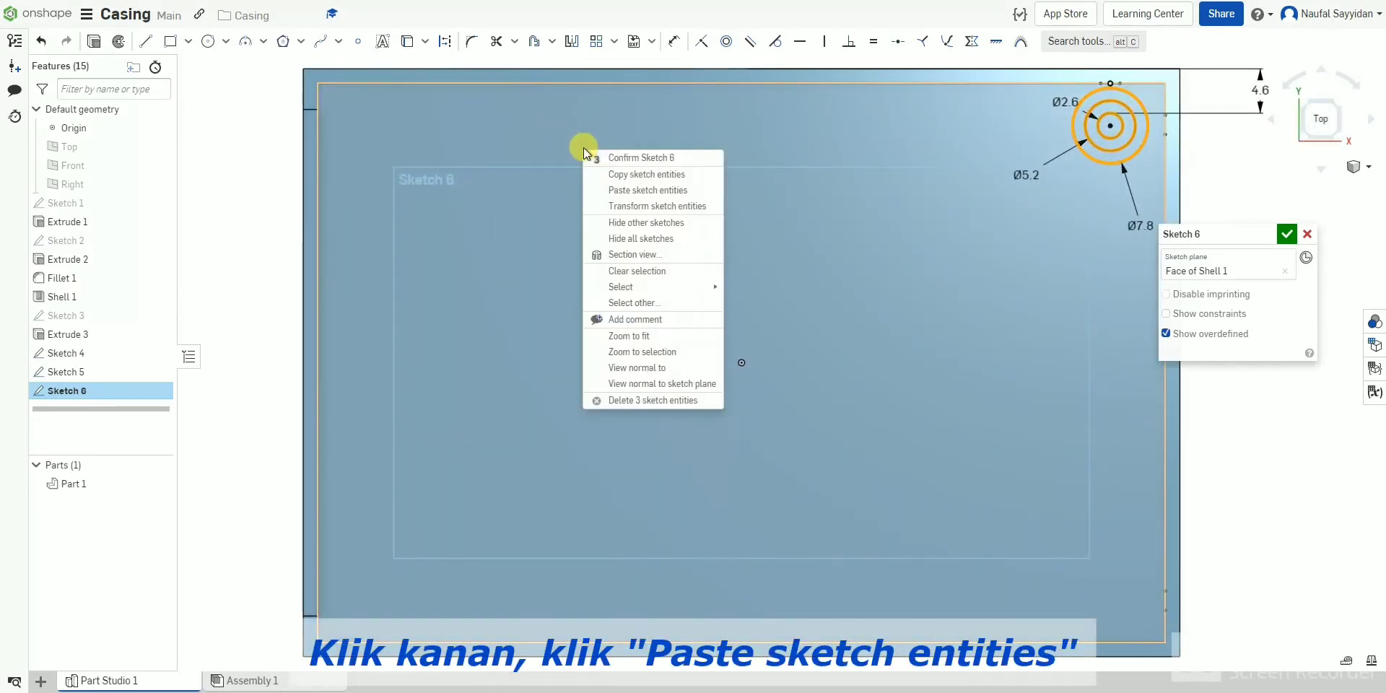
left_click(647, 190)
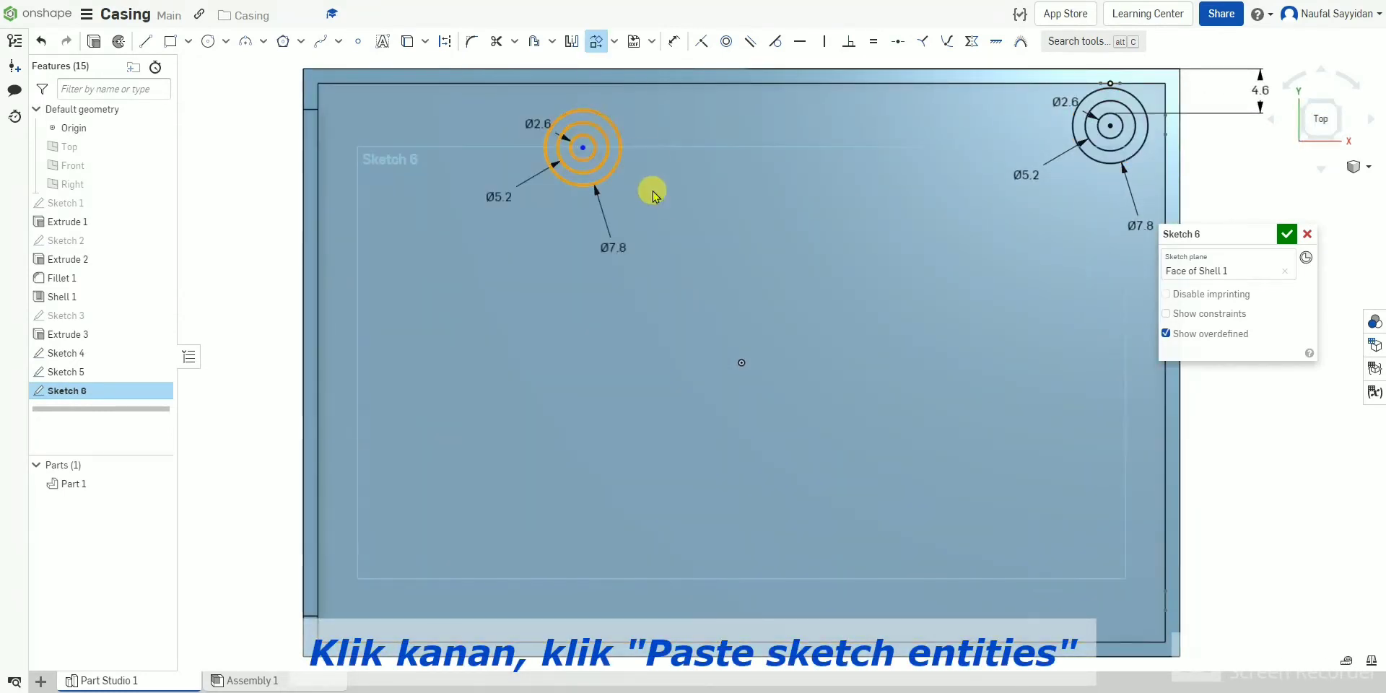
left_click(693, 153)
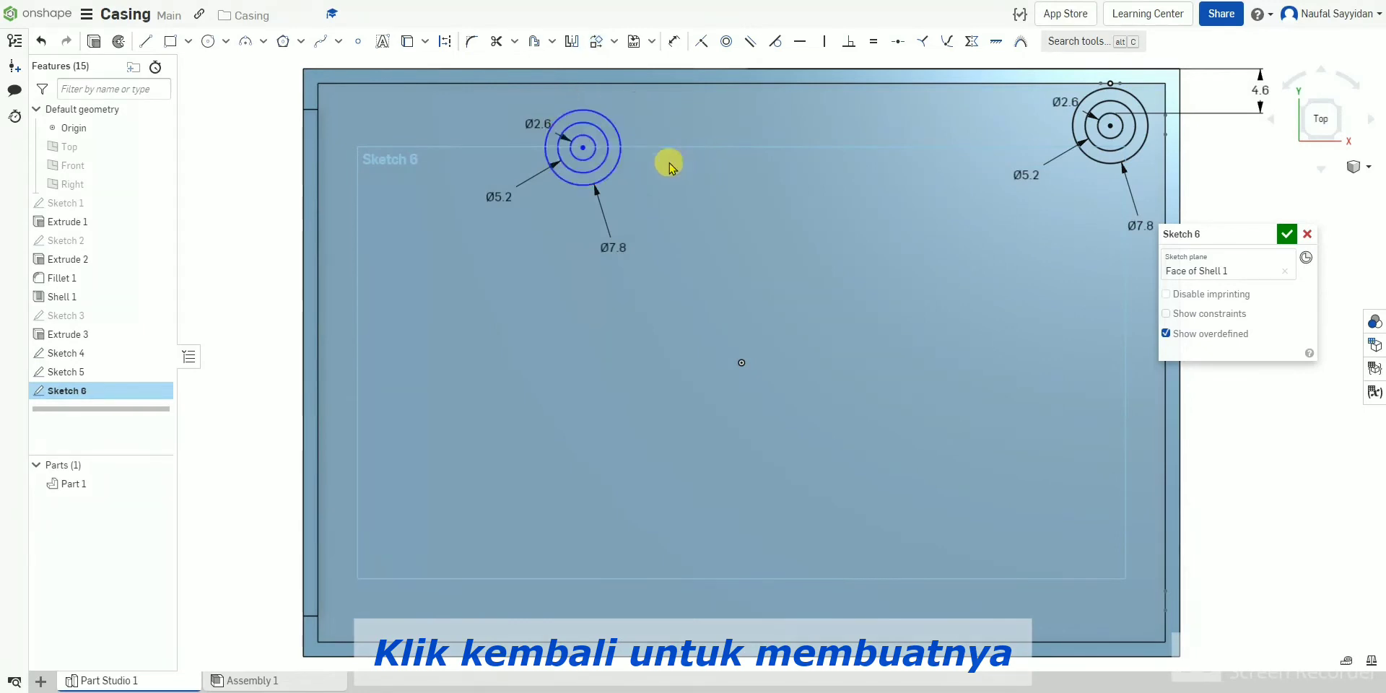
Constrain the centres of the two circle sets to be horizontally aligned.
left_click(582, 148)
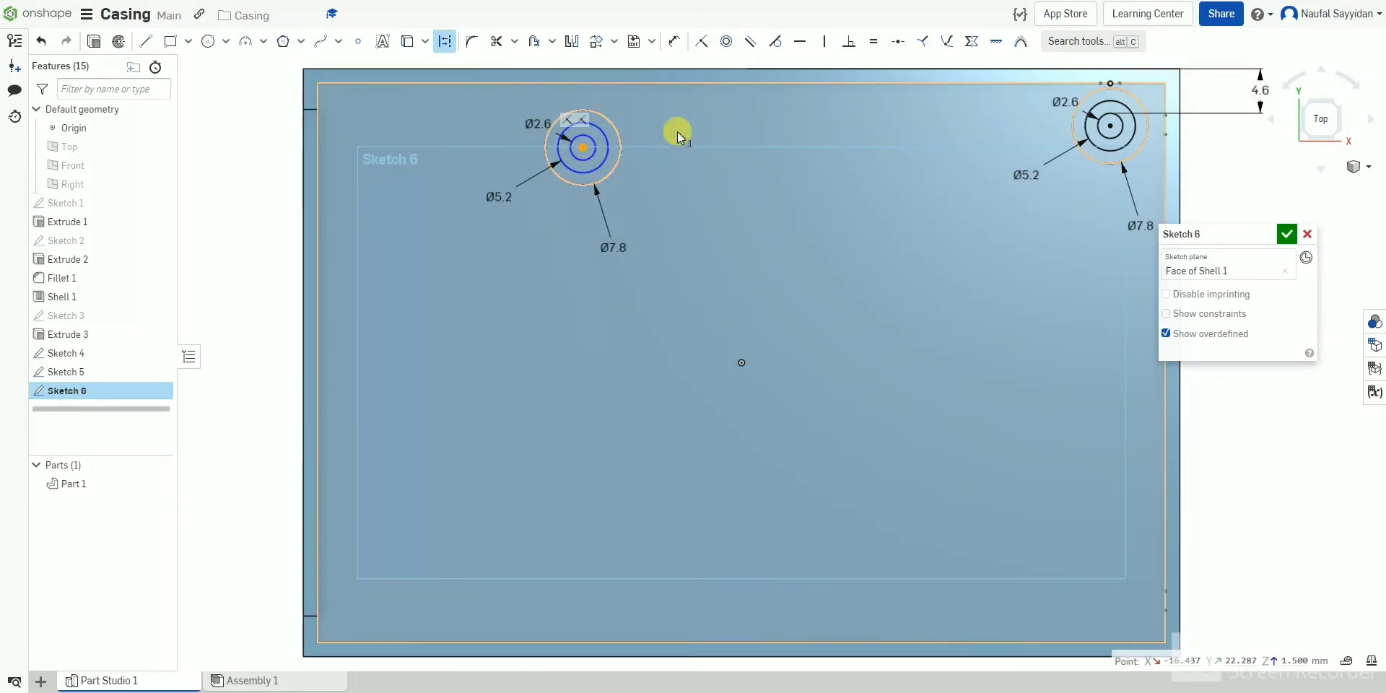
left_click(1112, 125)
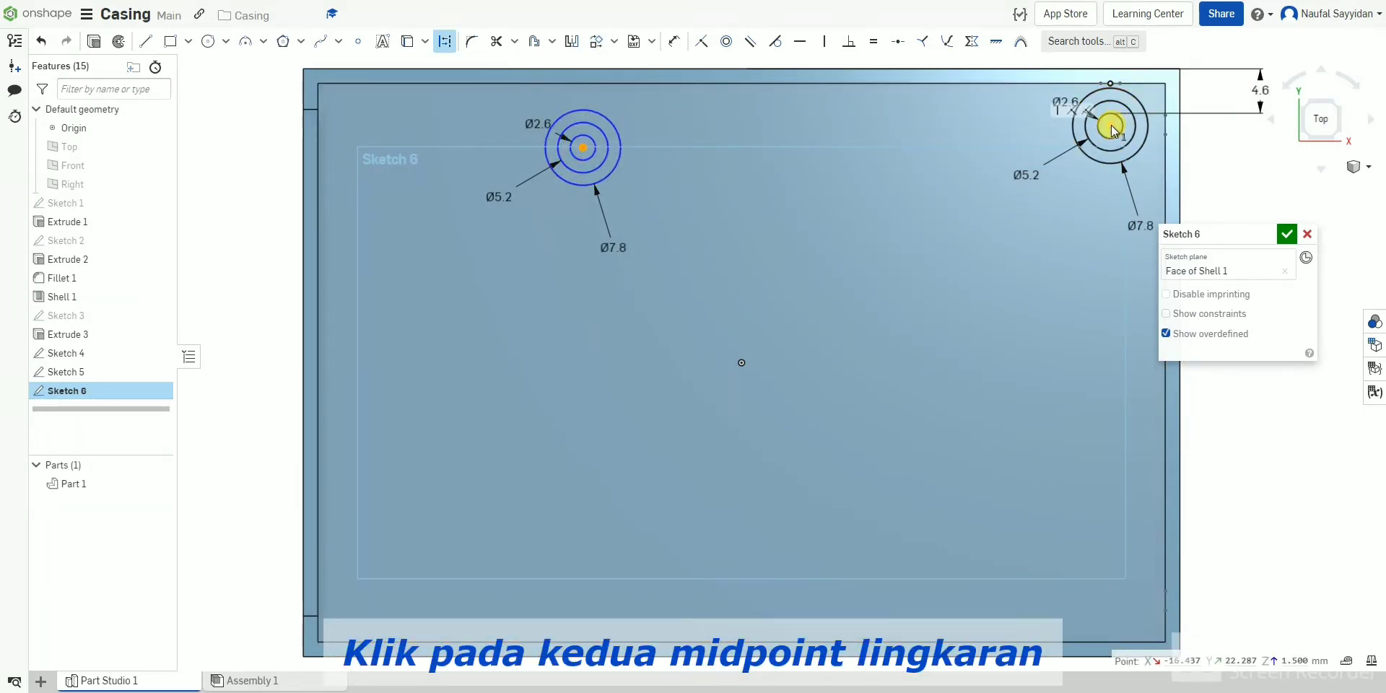
left_click(801, 45)
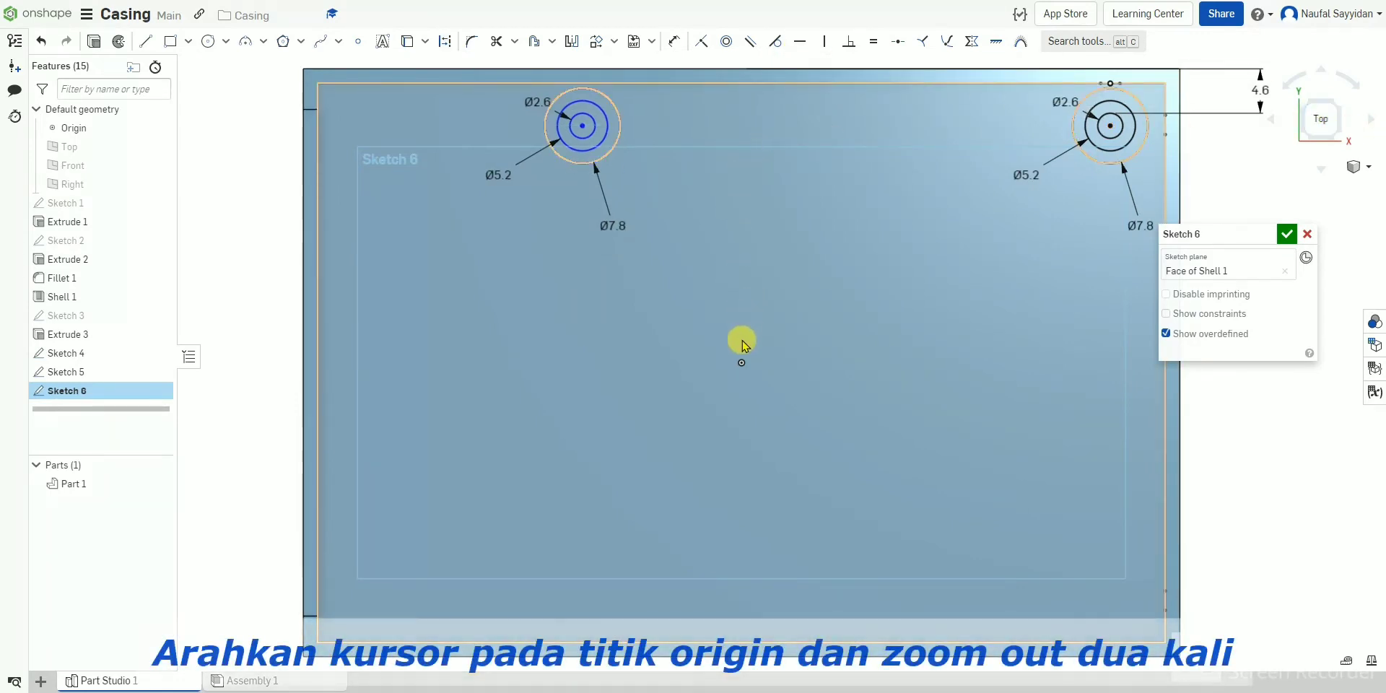
Dimension the copied set's smallest circle 63.8 mm from the casing's outer side edge beside the original circles, and accept the sketch.
scroll(743, 364, "down", 2)
scroll(744, 370, "down", 1)
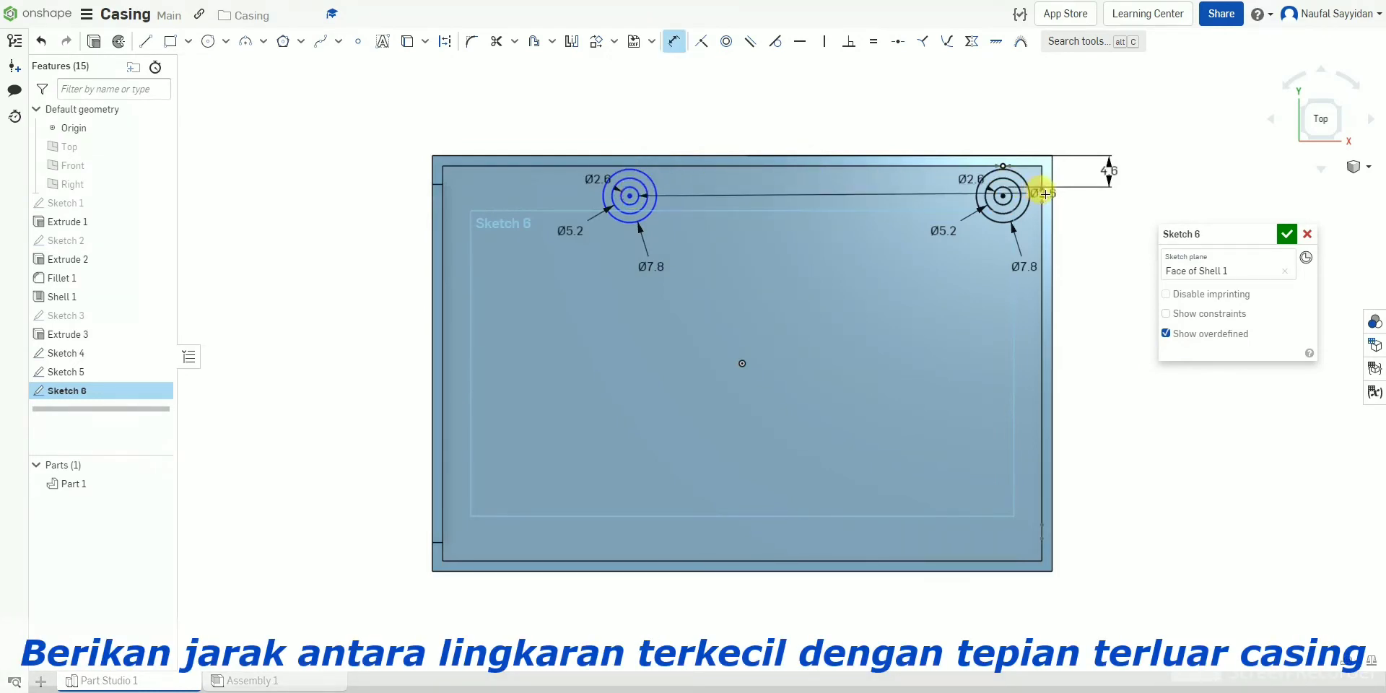
left_click(1051, 195)
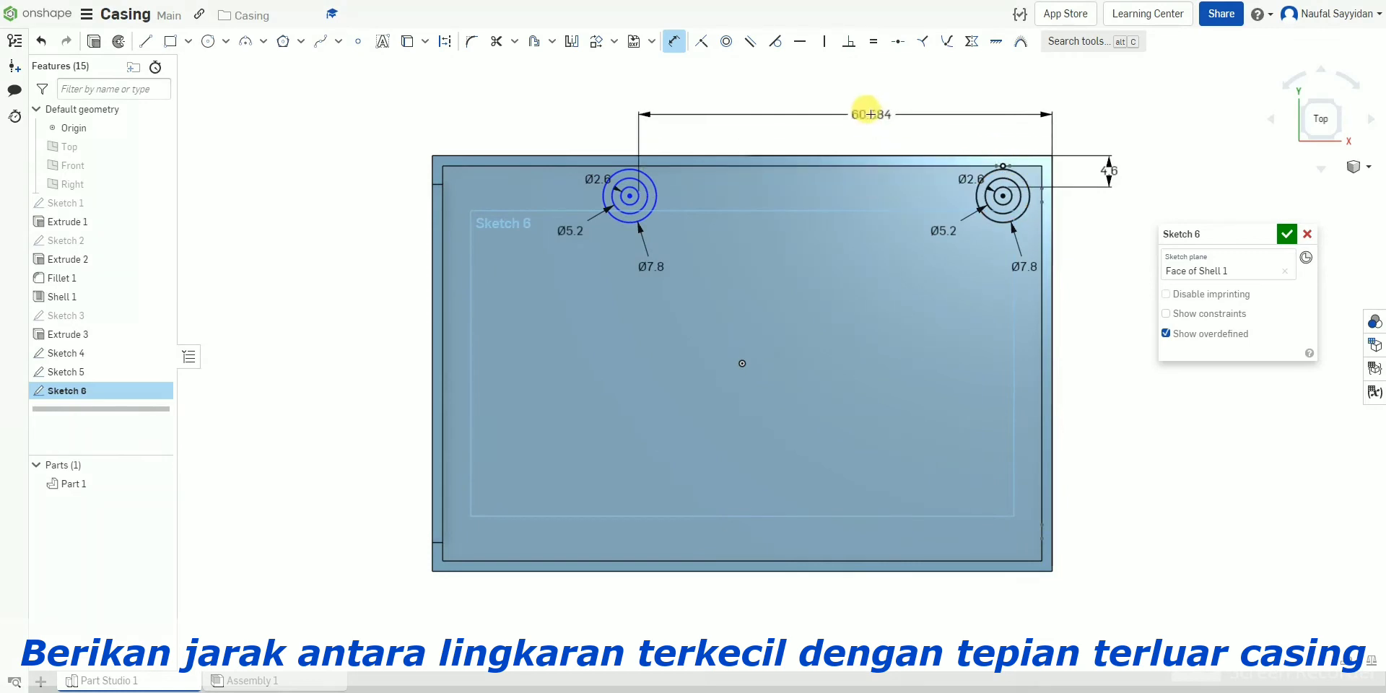
left_click(865, 93)
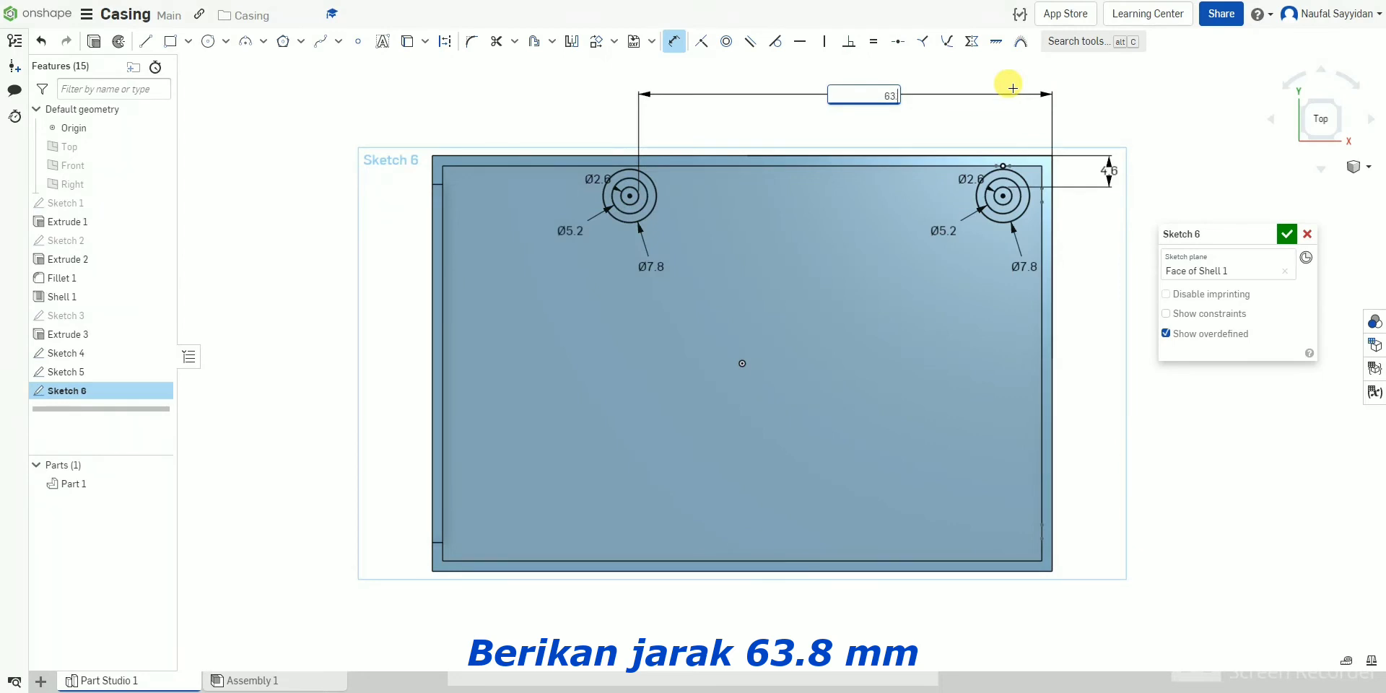
key("Return")
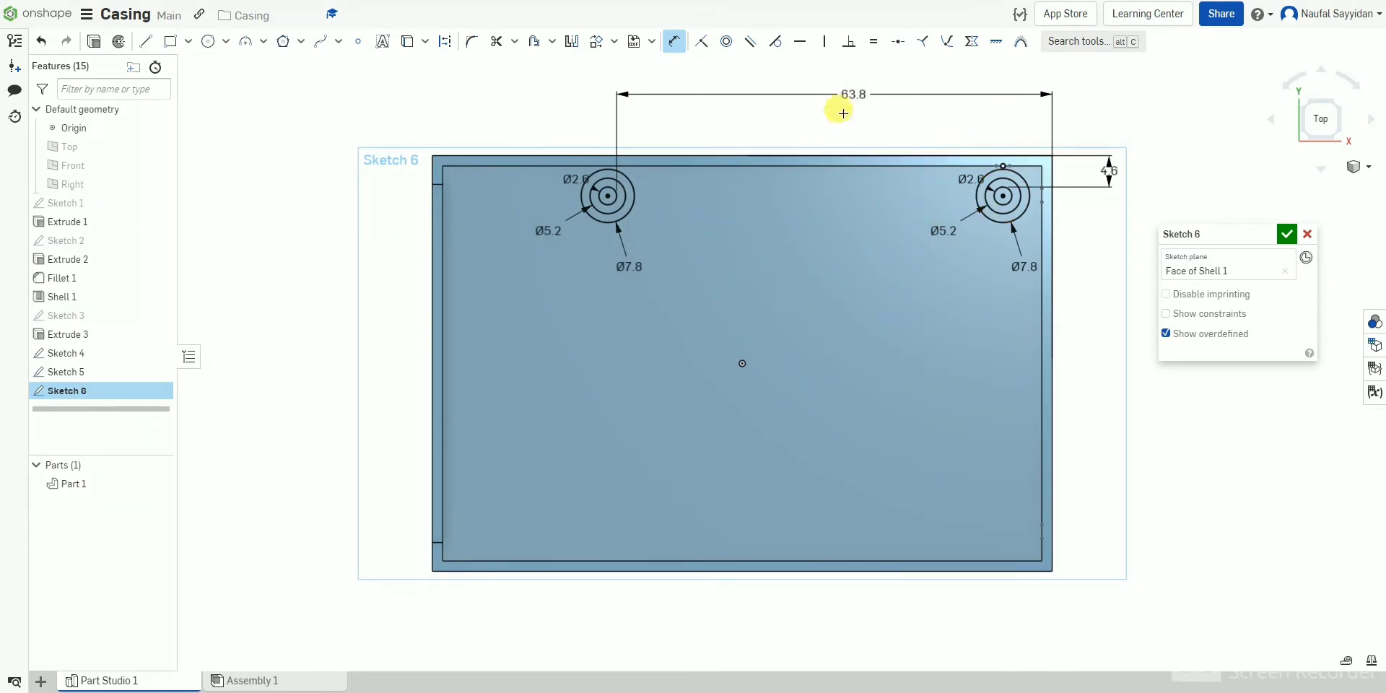
left_click(1289, 235)
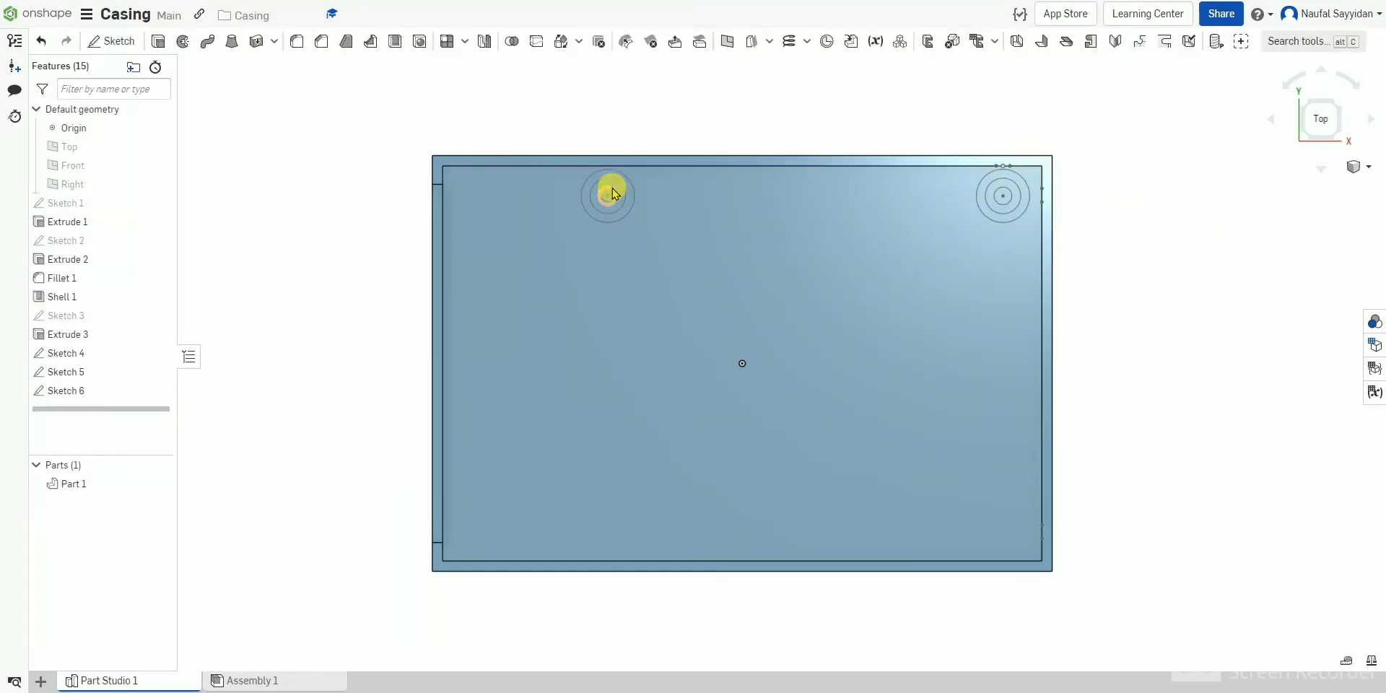
Extrude the outer rings of both circle sets 2 mm upward, added to the casing.
left_click(157, 44)
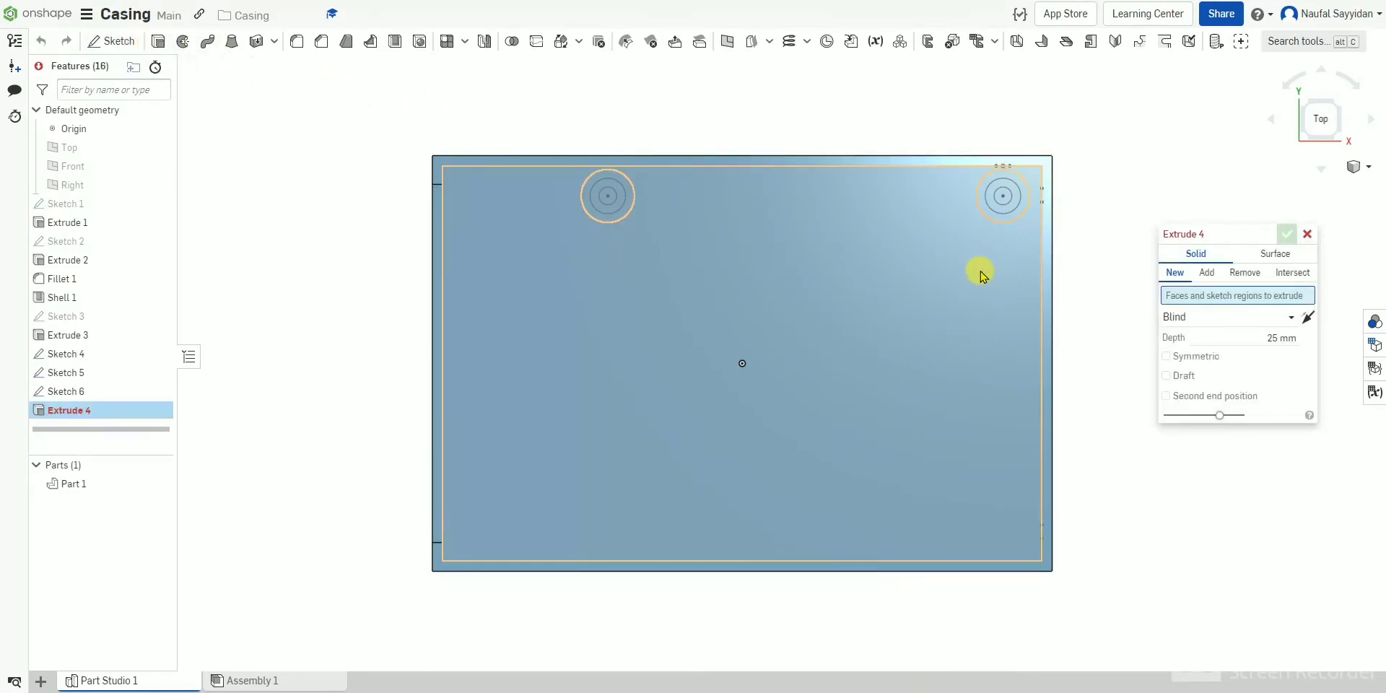
left_click(628, 206)
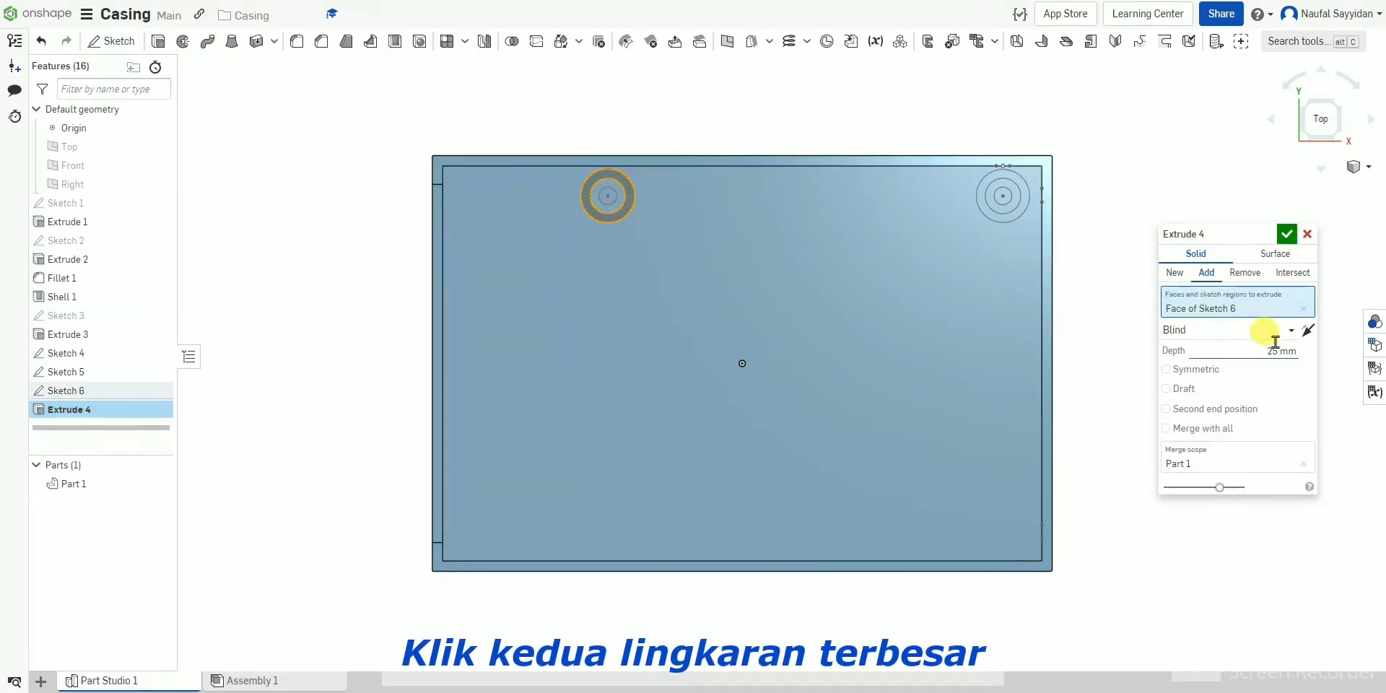
left_click(998, 215)
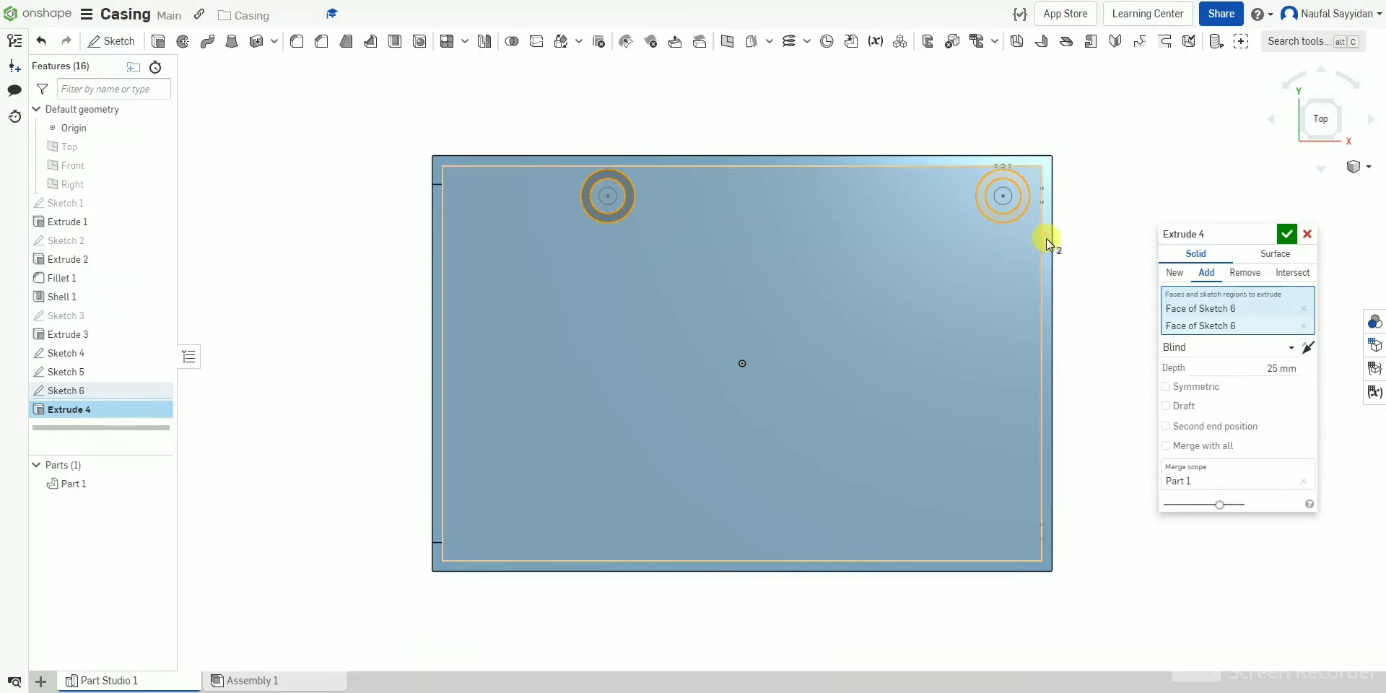
right_click_drag(1046, 238, 1066, 233)
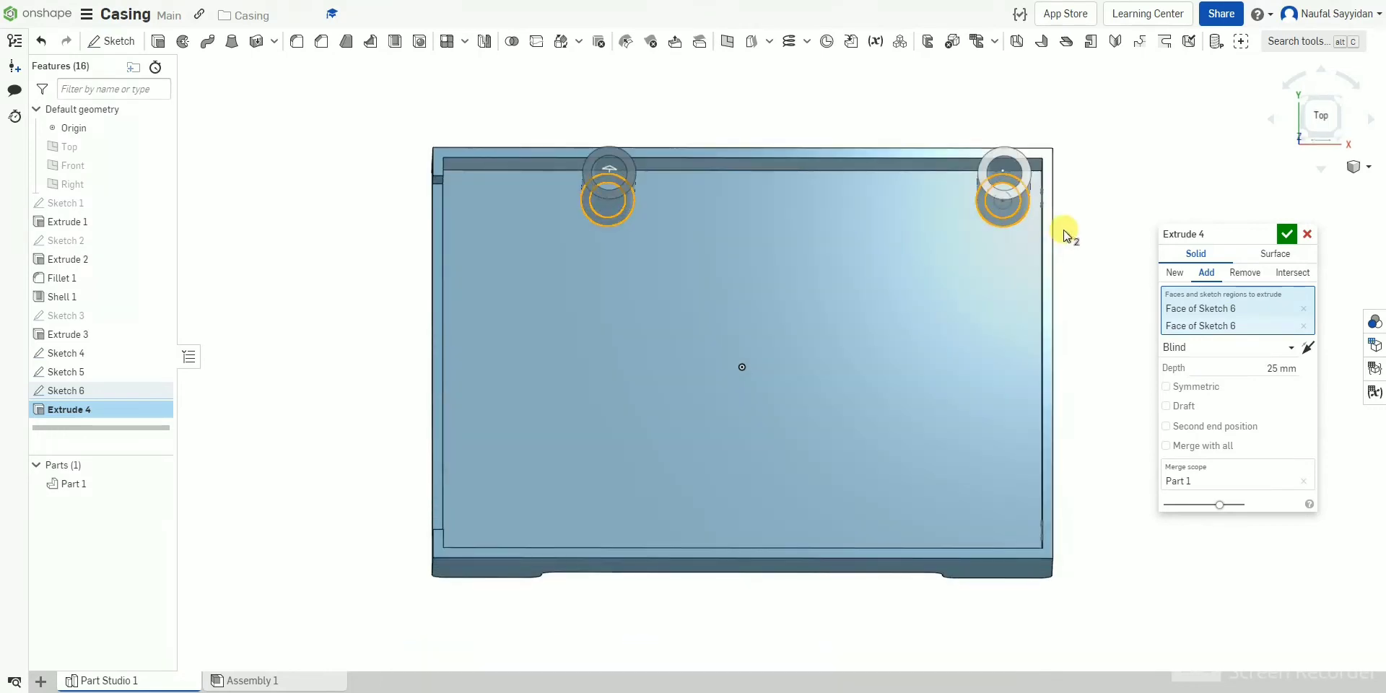
left_click(1280, 369)
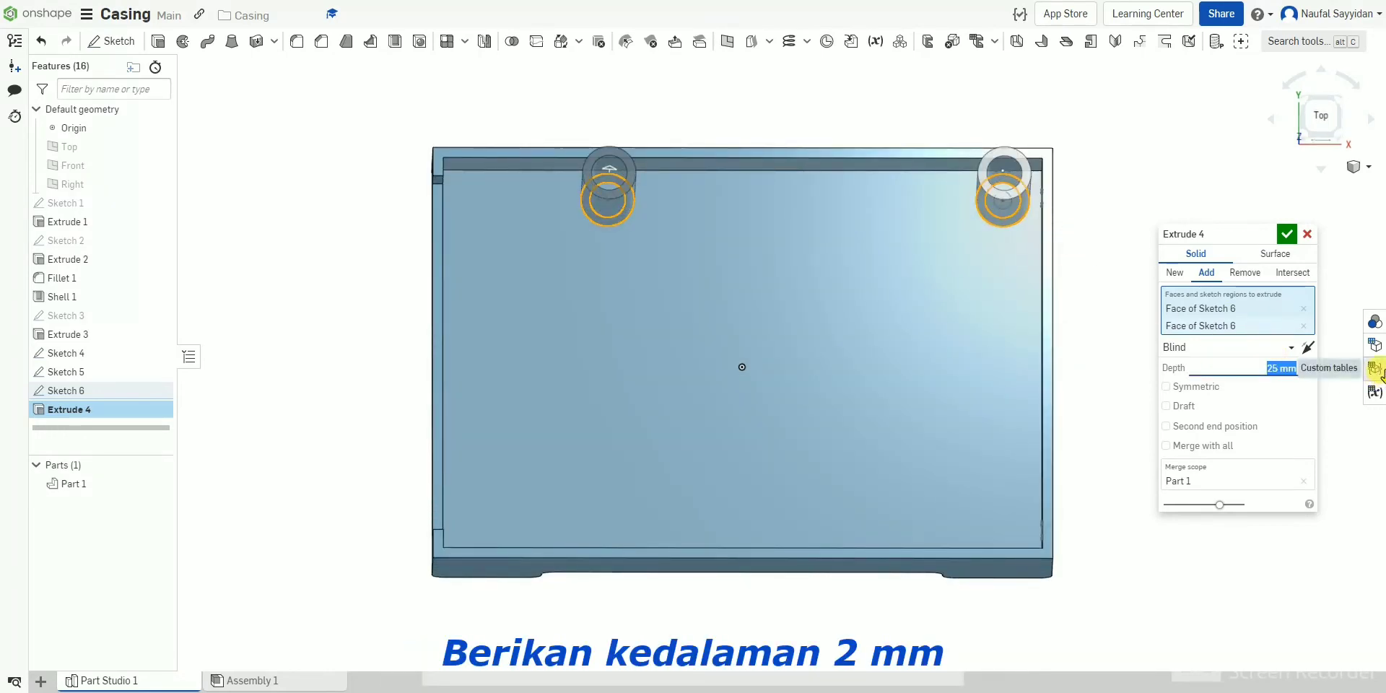
type("2")
key("Return")
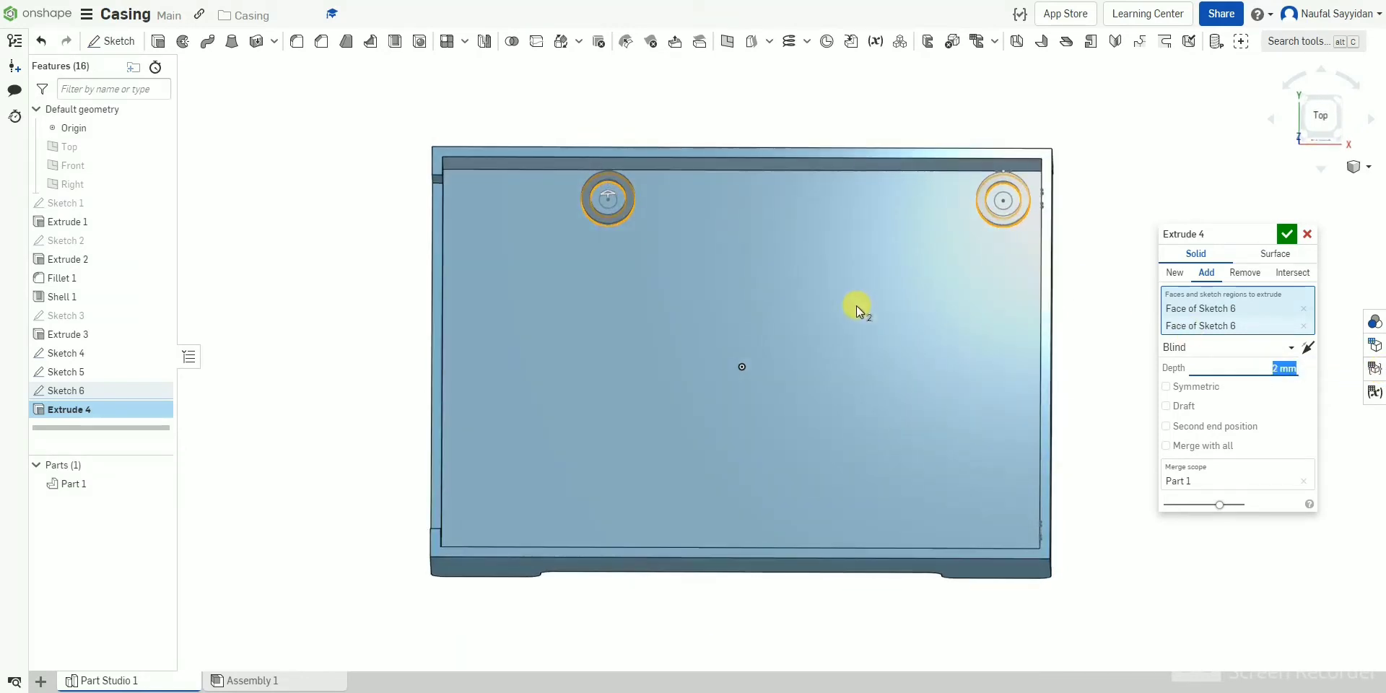
left_click(1287, 234)
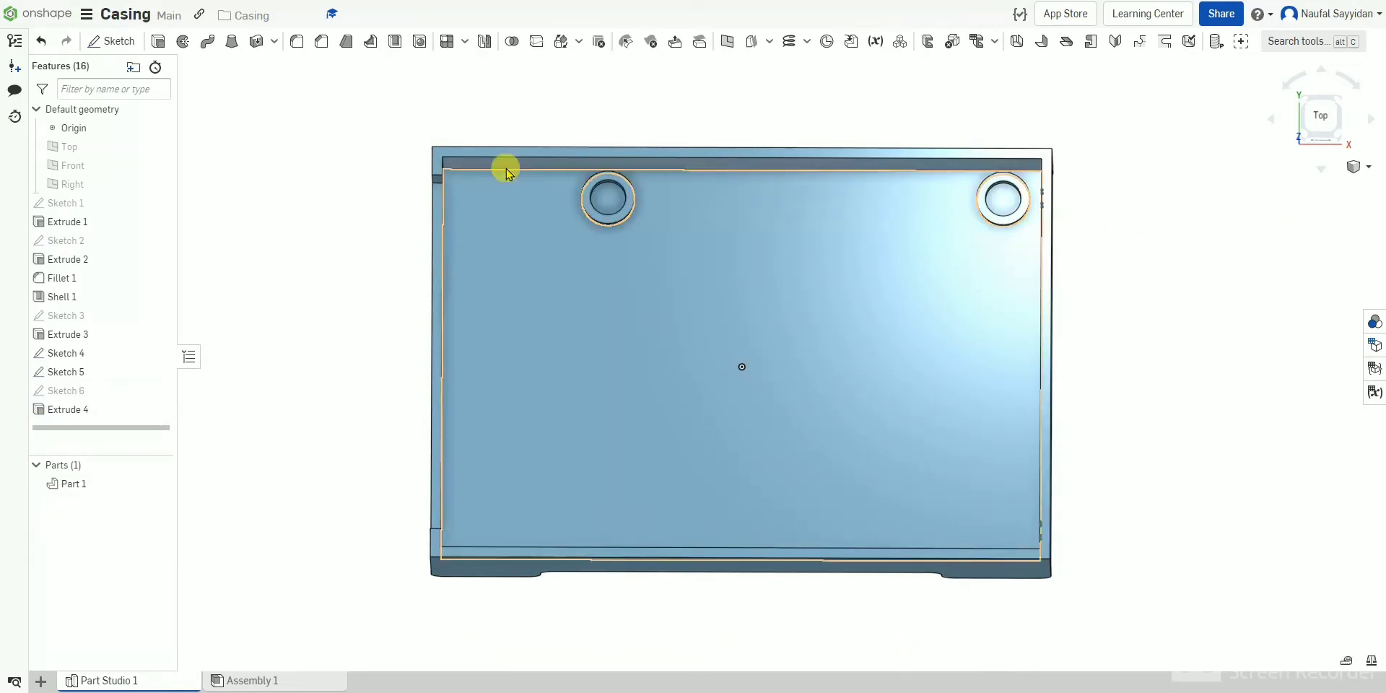
Show Sketch 6 again and extrude the 5.2 mm diameter rings of both circle sets 3.5 mm, added to the casing.
left_click(159, 42)
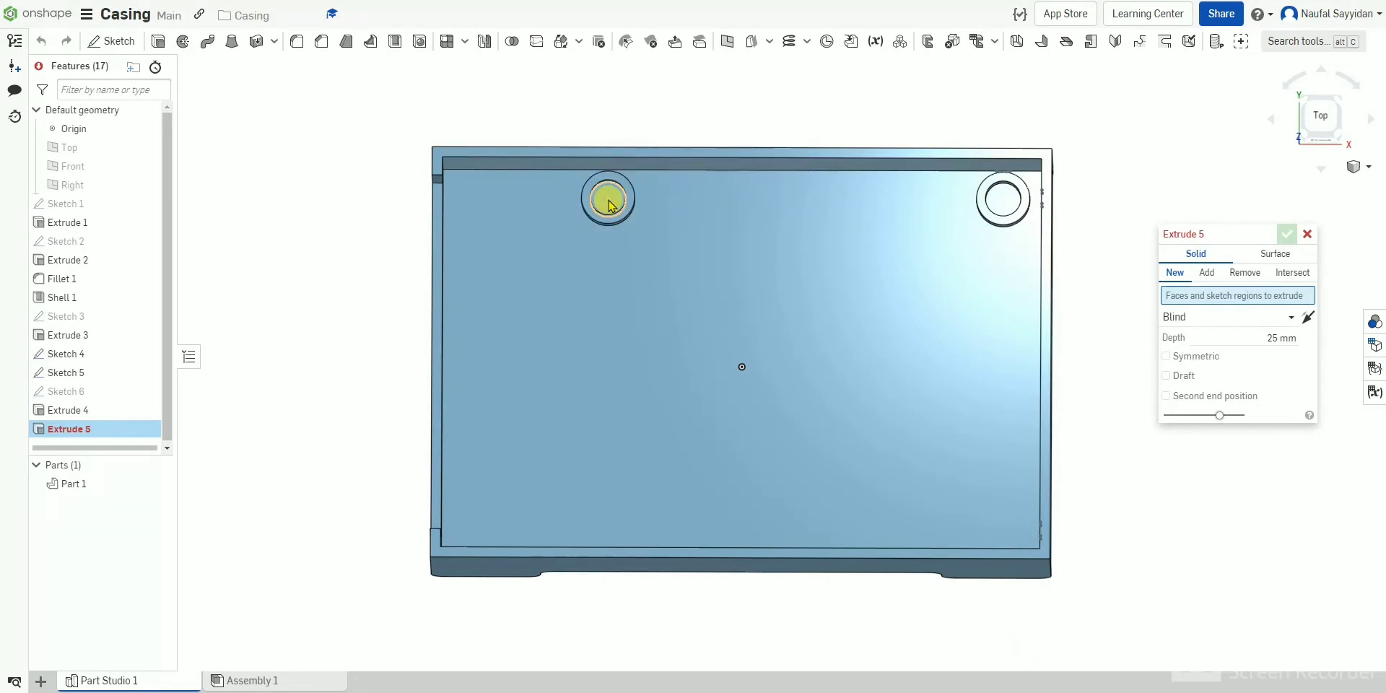
left_click(148, 392)
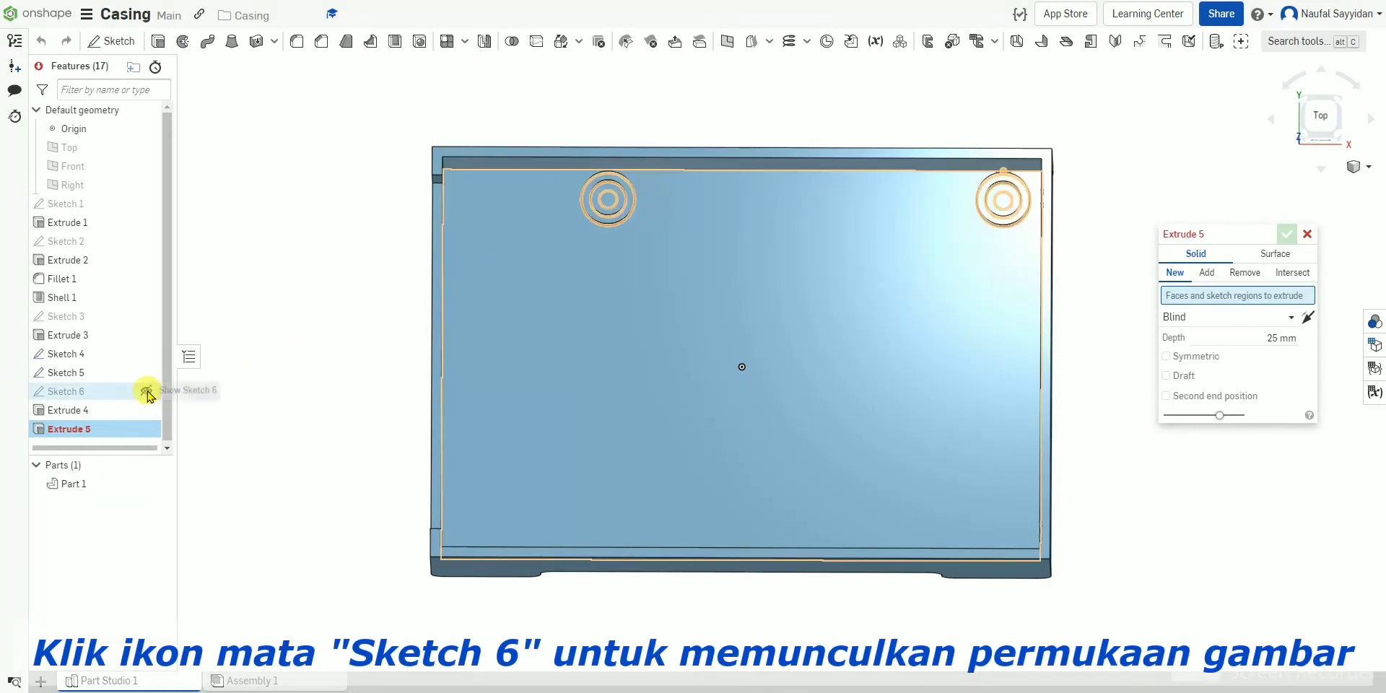
left_click(146, 392)
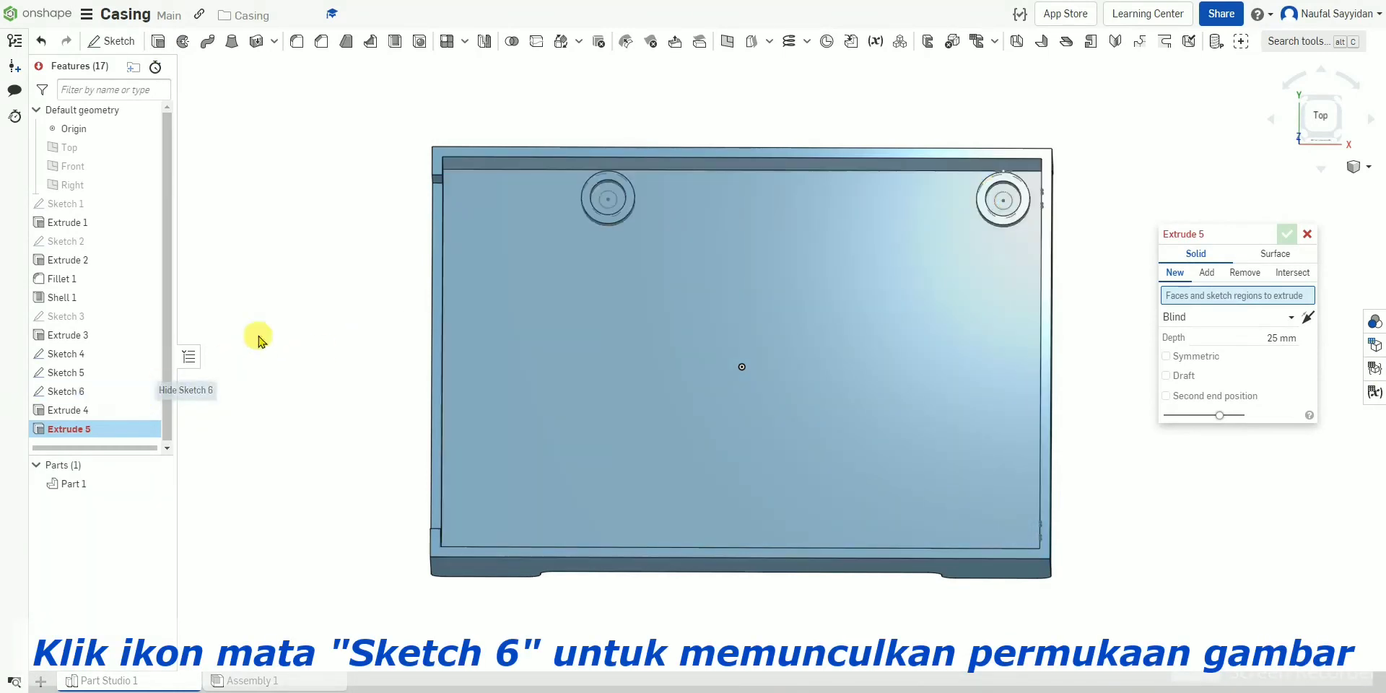
left_click(615, 206)
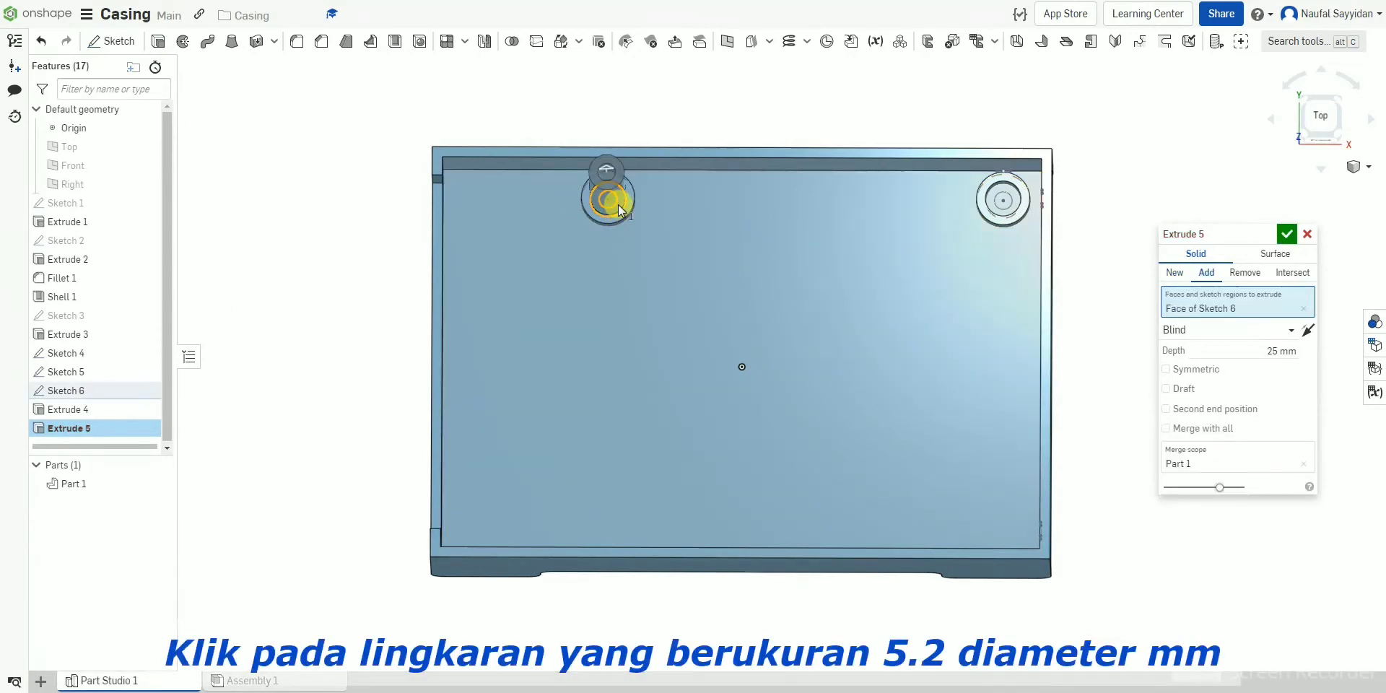
left_click(1014, 203)
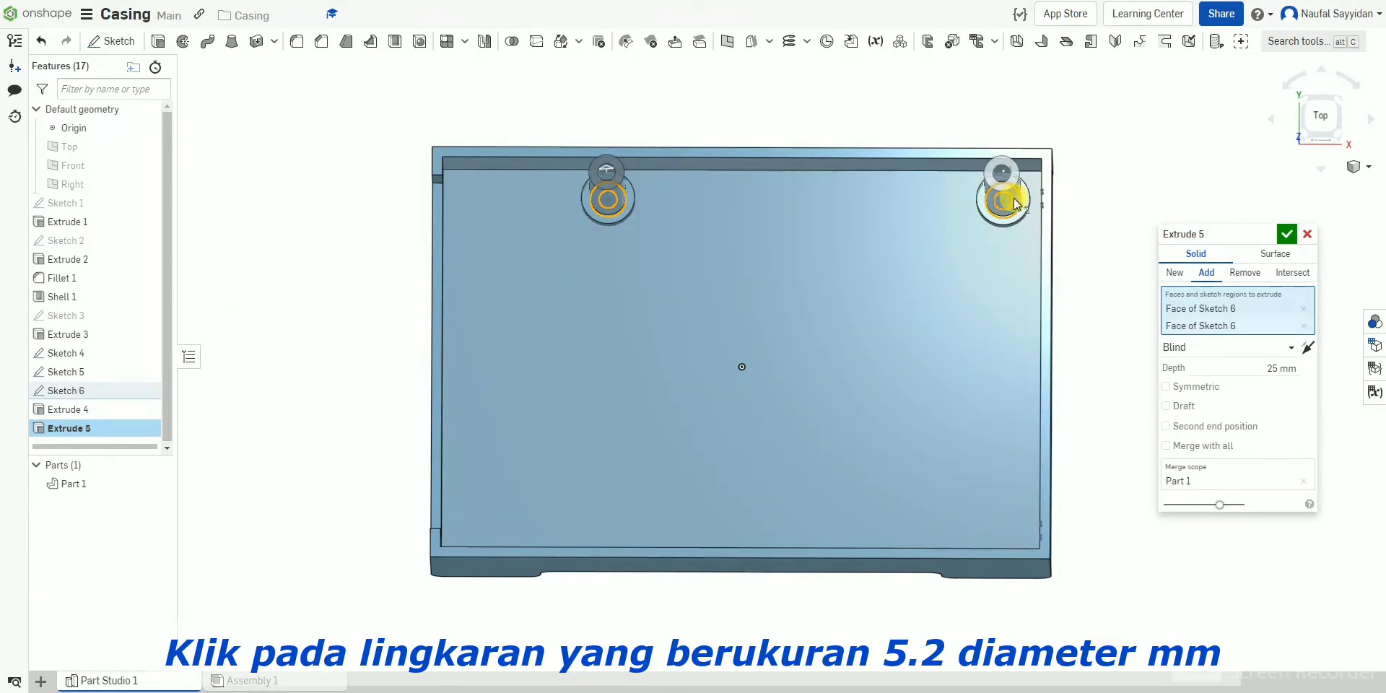
left_click(1240, 366)
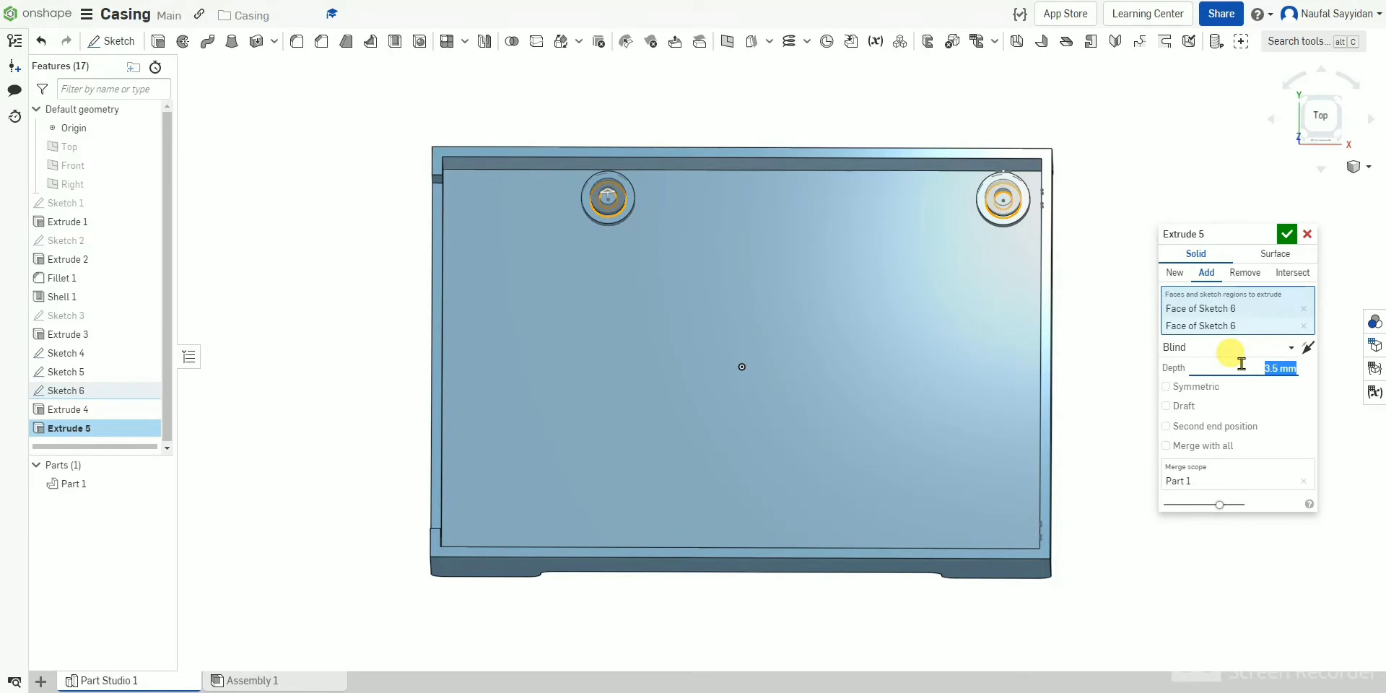
left_click(1284, 234)
mouse_move(853, 252)
right_mouse_down()
mouse_move(894, 227)
mouse_move(858, 249)
right_mouse_up()
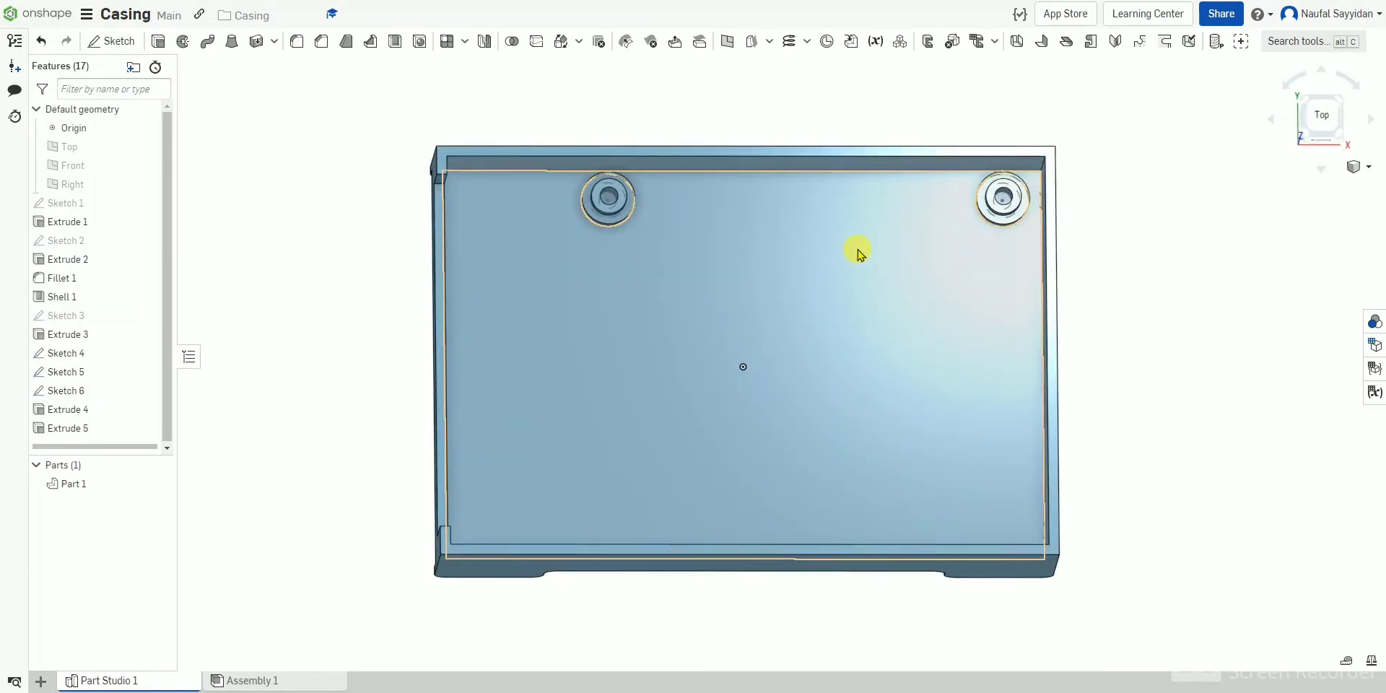
Copy the Sketch 5 rectangle profile for reuse in a new sketch.
left_click(116, 42)
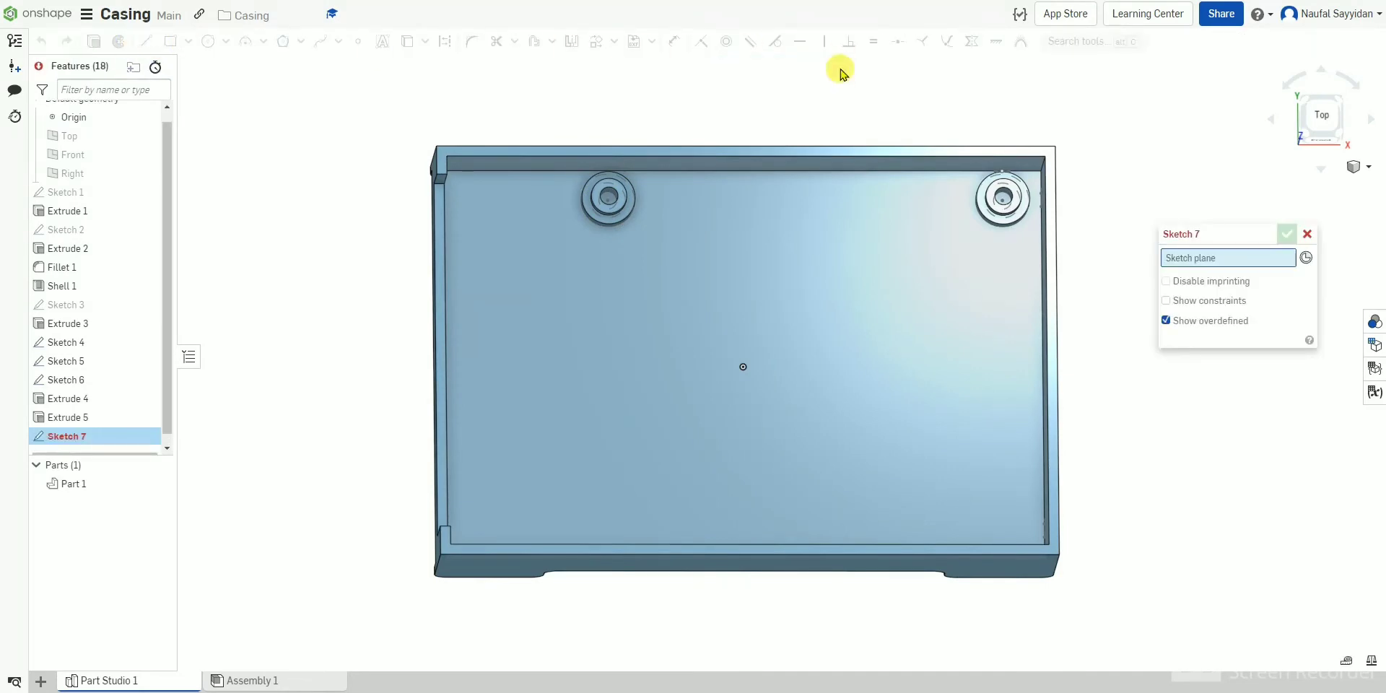
left_click(1308, 233)
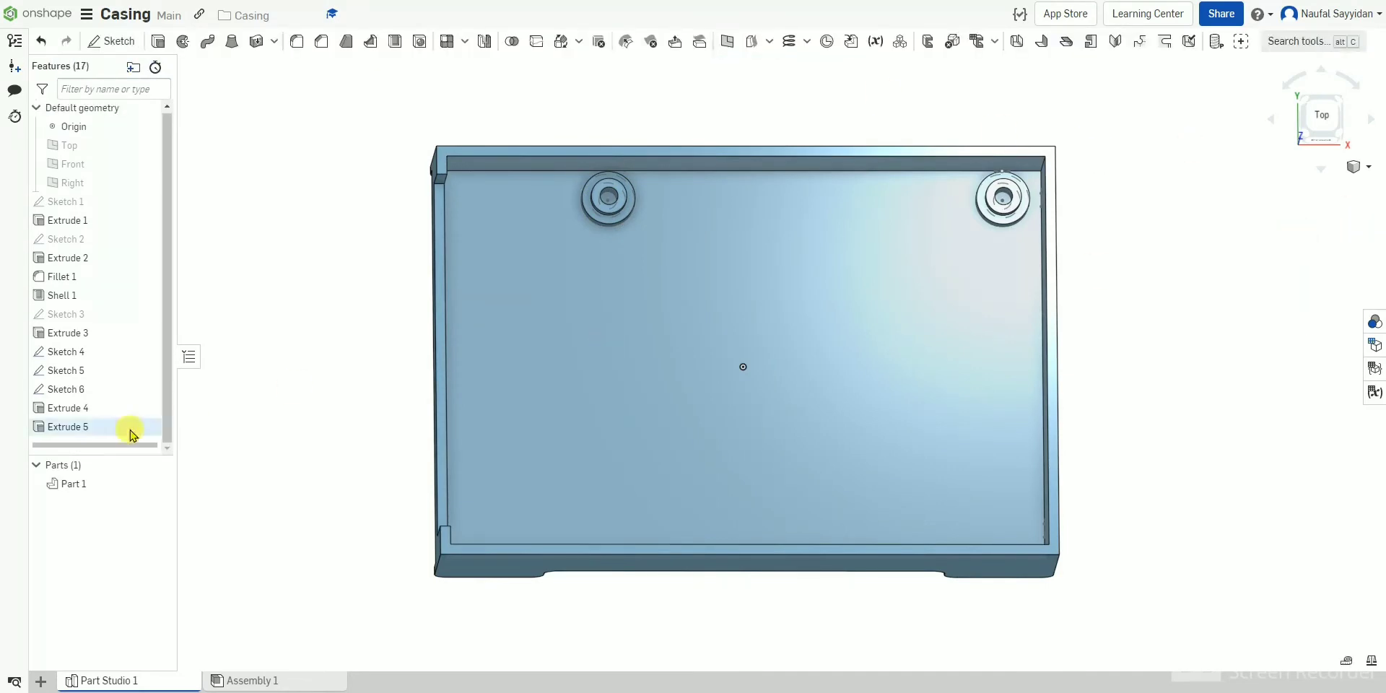
right_click(84, 377)
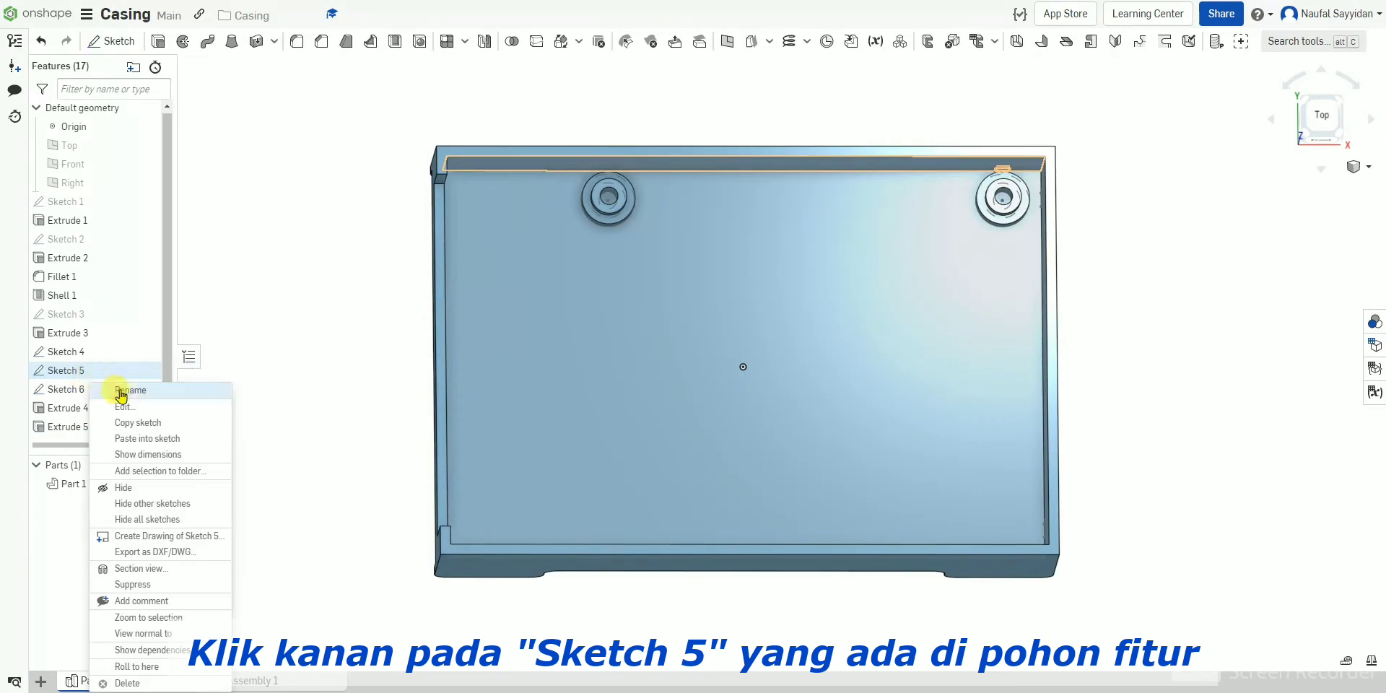
left_click(147, 425)
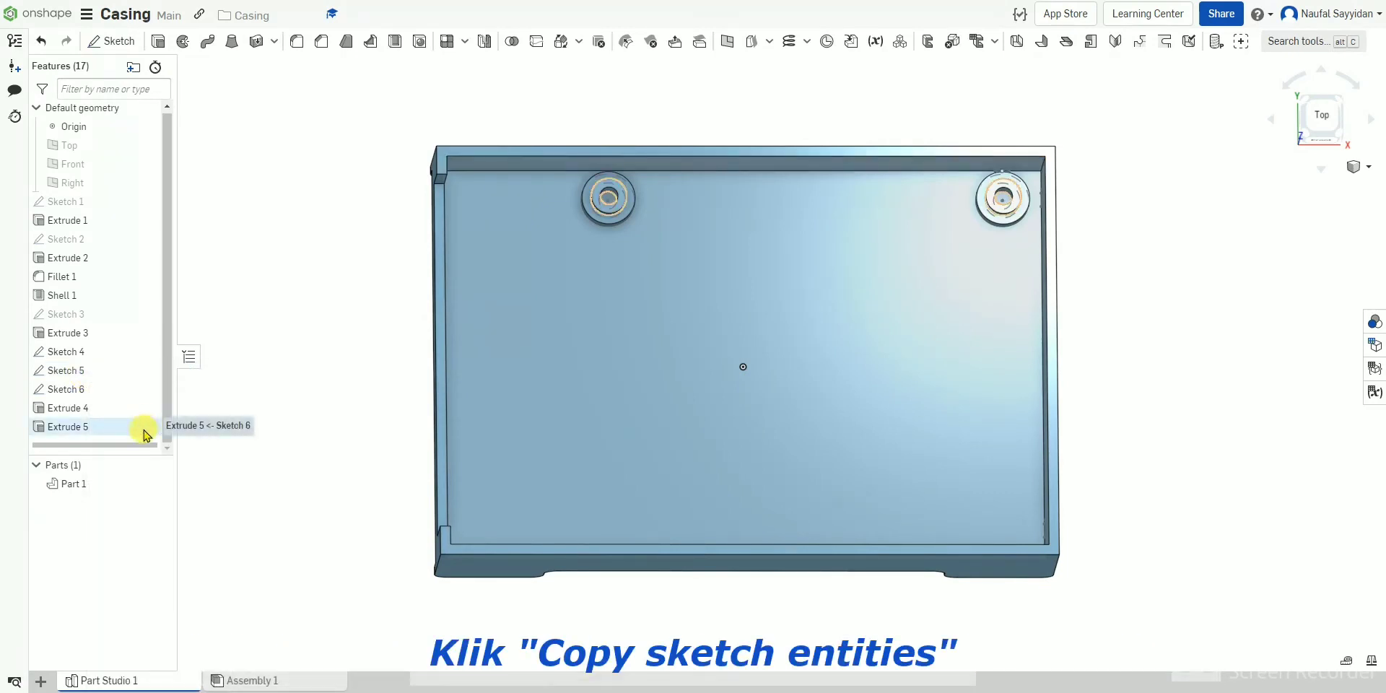
right_click(325, 270)
Start a sketch on the inner wall plane of Sketch 5 and paste the copied rectangle above the boss that has no wall profile.
left_click(112, 42)
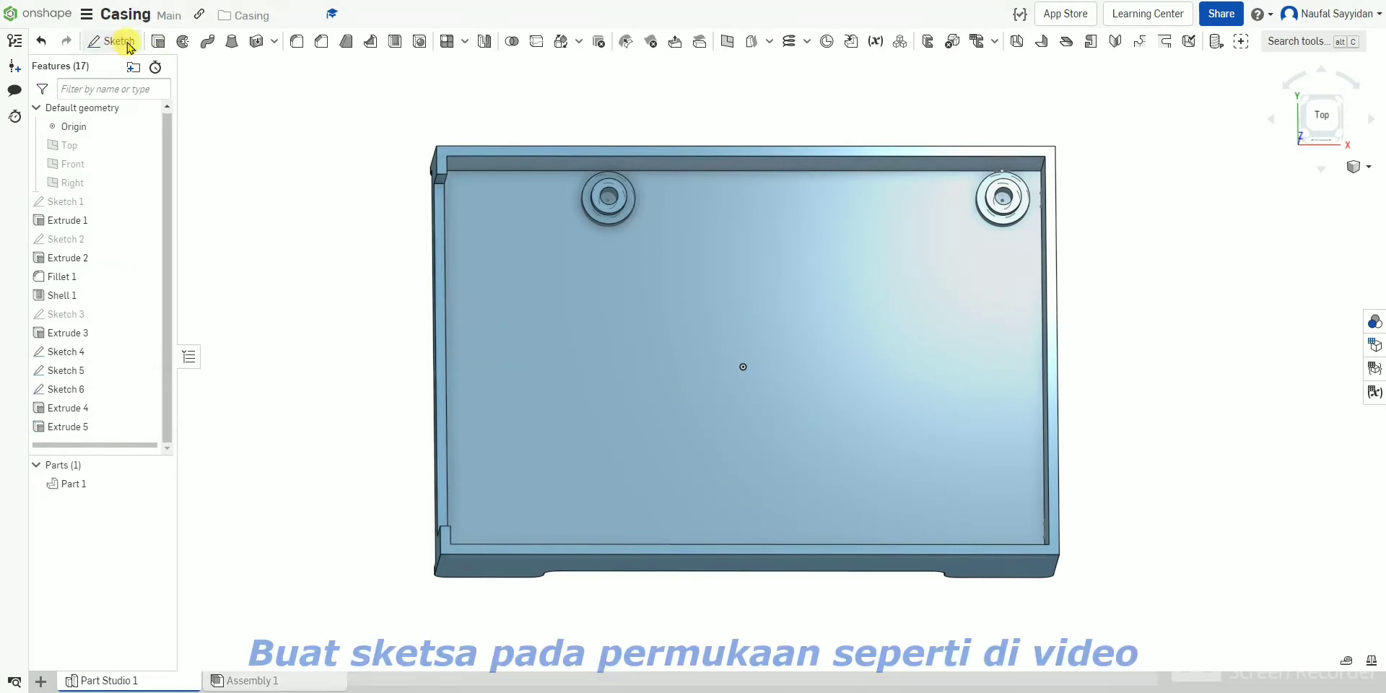
left_click(571, 172)
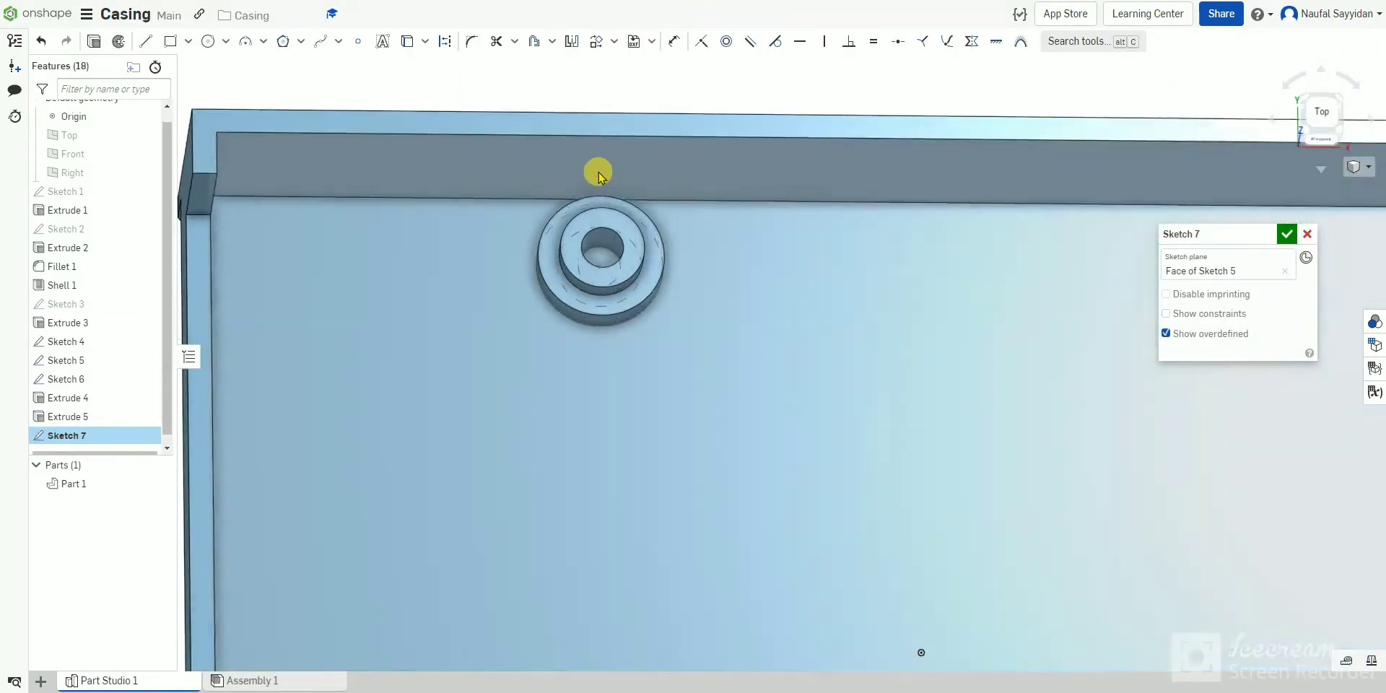
right_click(594, 149)
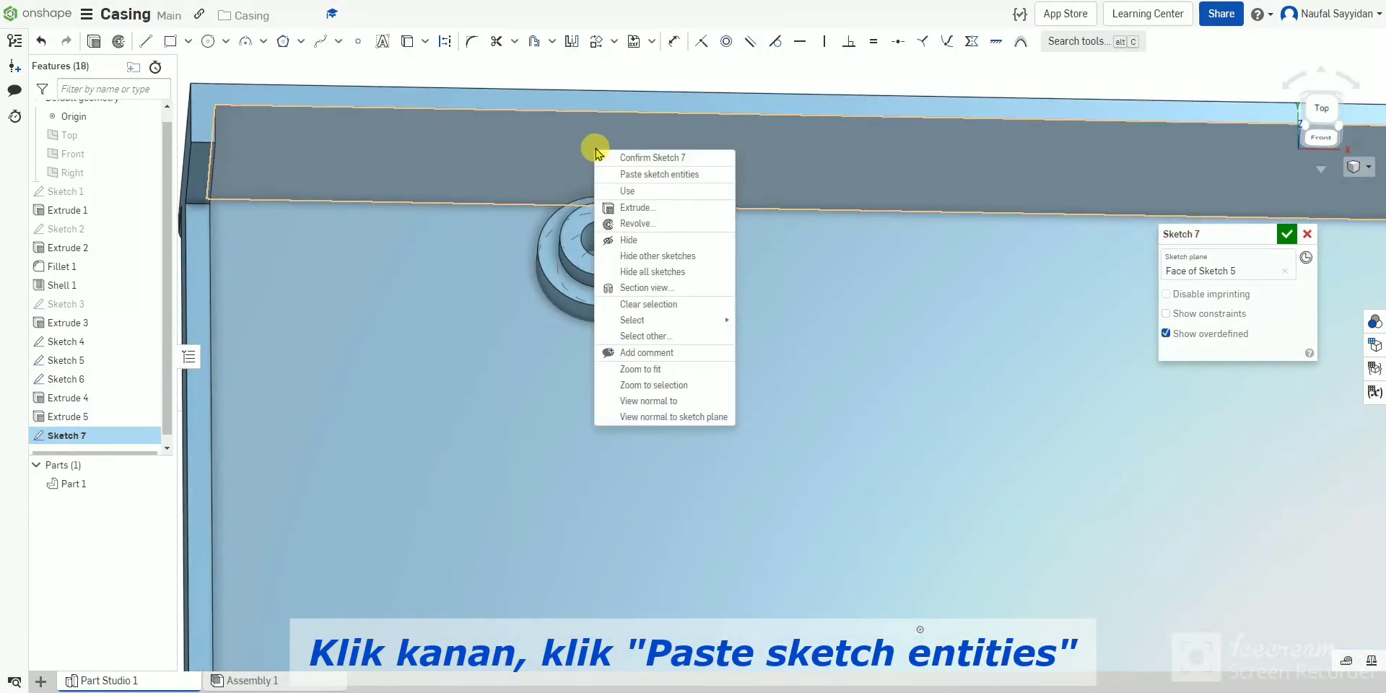
left_click(652, 176)
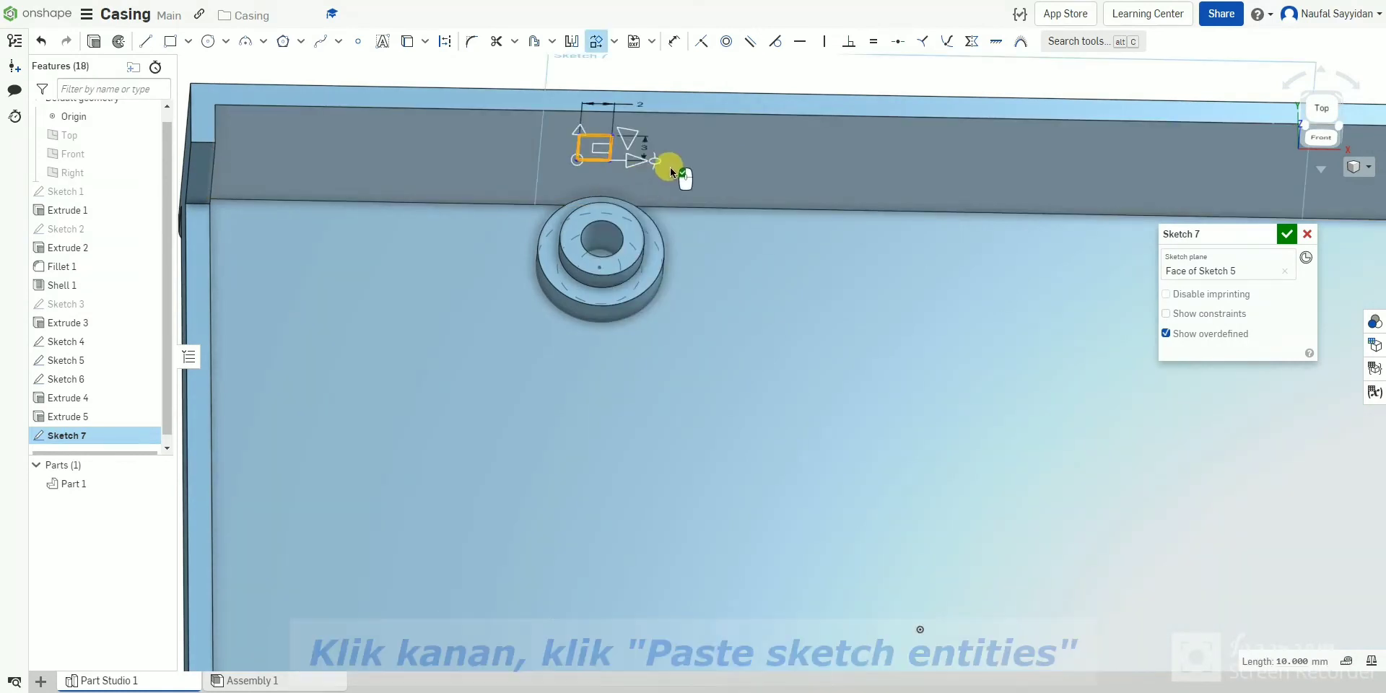
left_click(706, 164)
Project the boss's centre point onto the wall sketch with the Use tool.
scroll(601, 173, "up", 3)
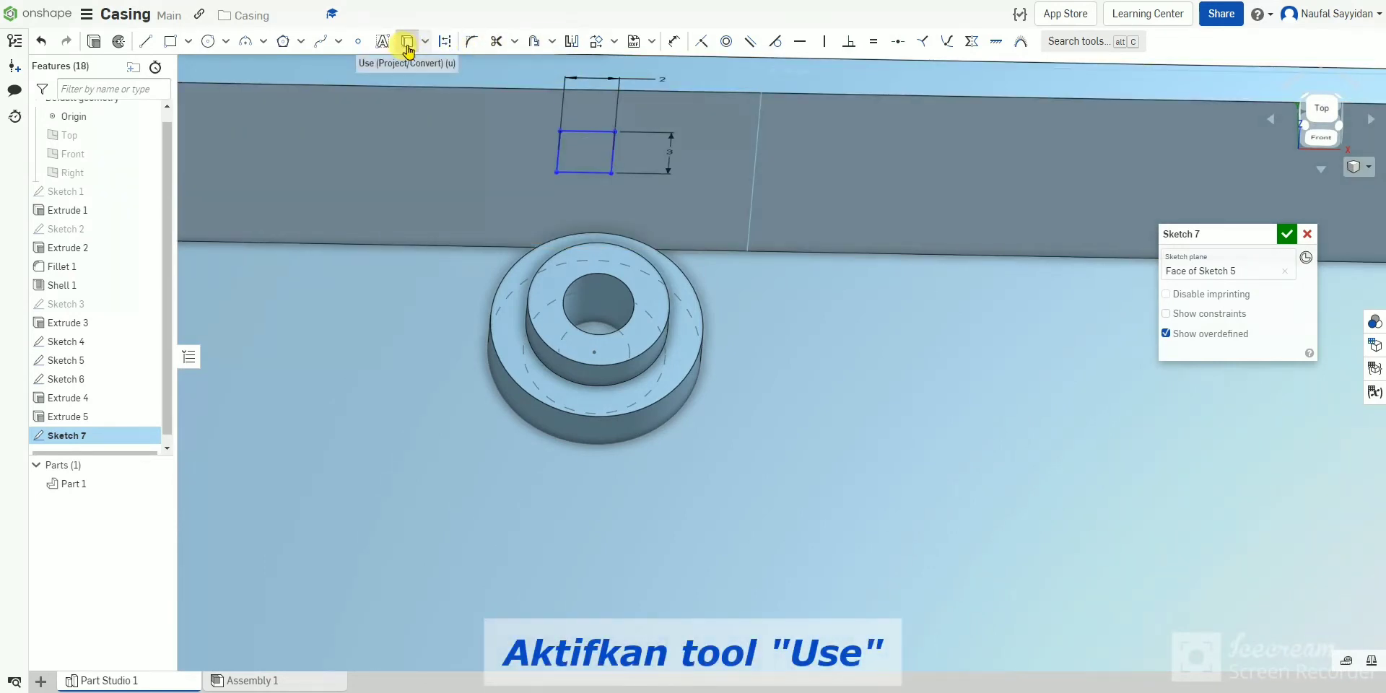
left_click(408, 41)
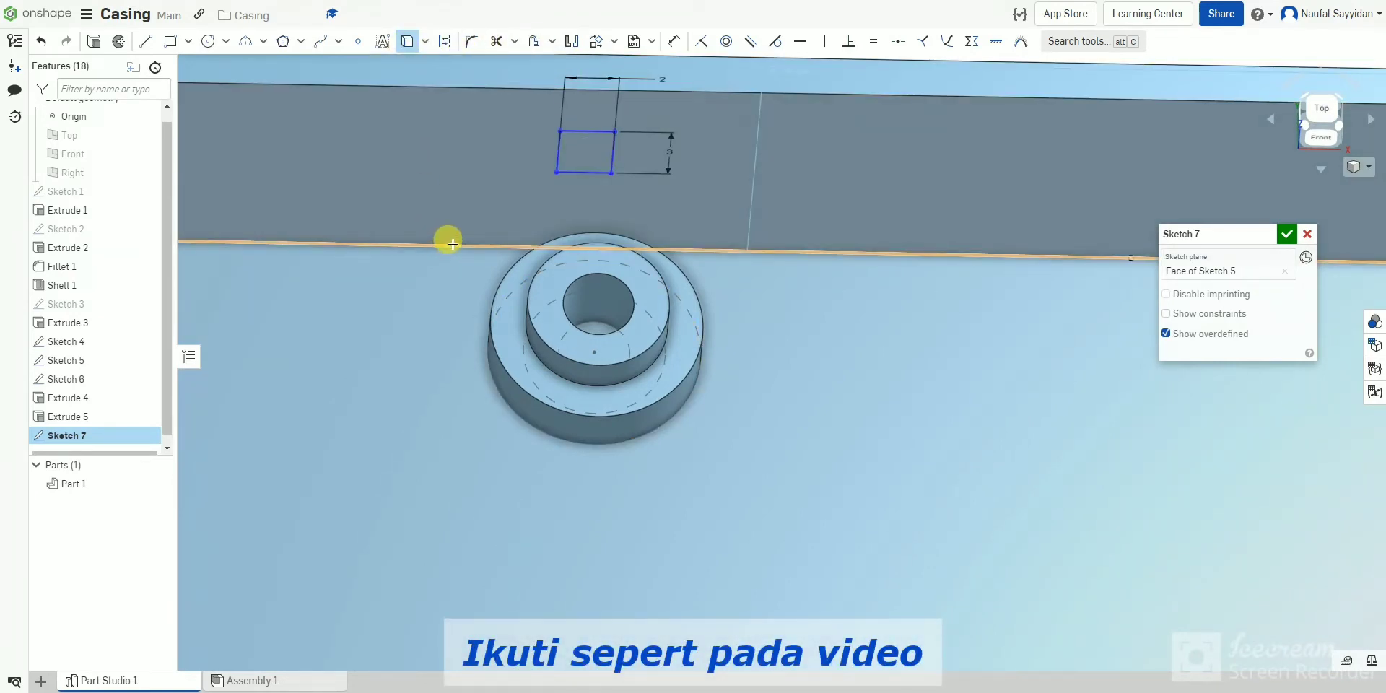
right_click_drag(455, 236, 557, 210)
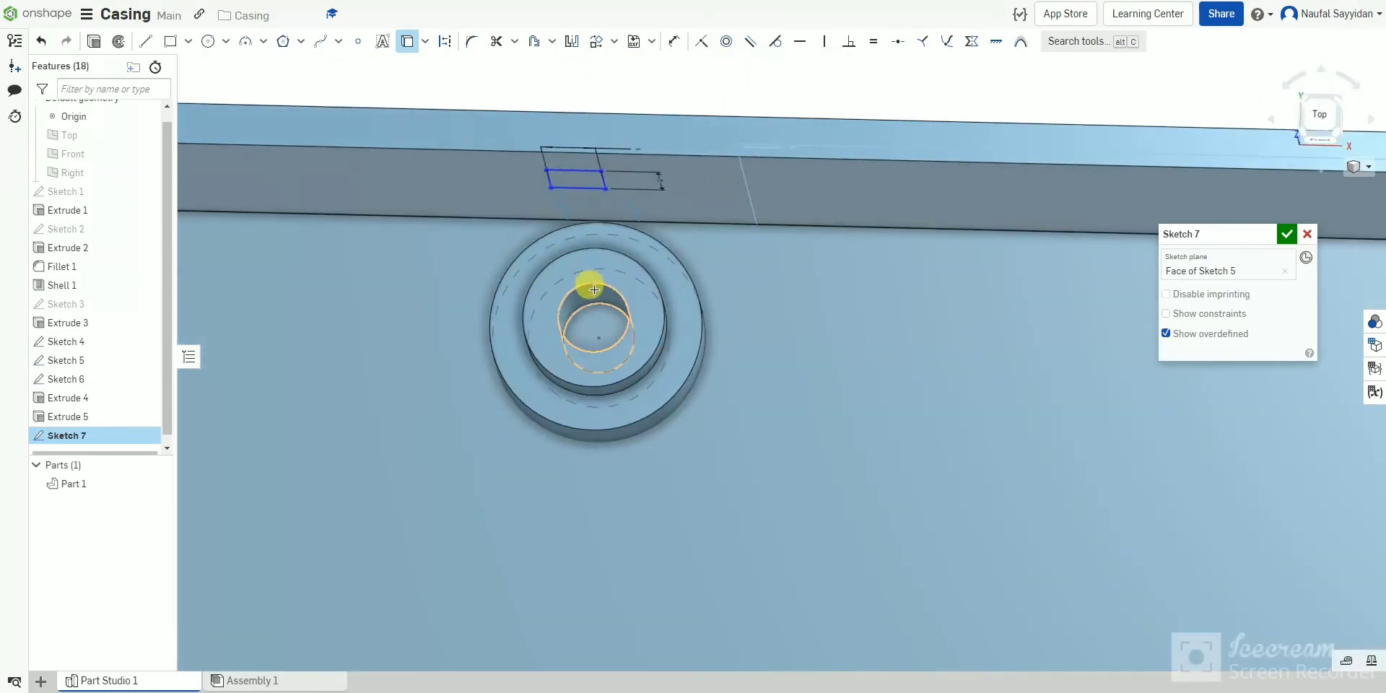
left_click(600, 338)
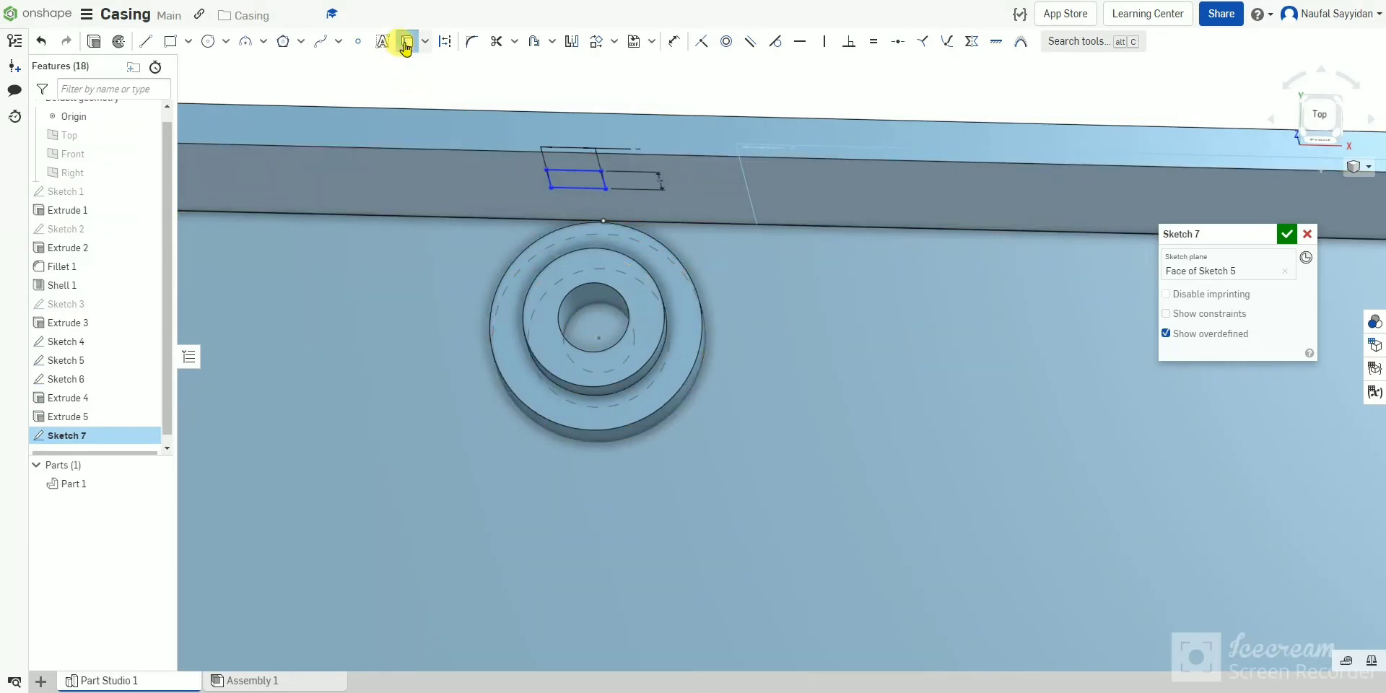
right_click_drag(532, 198, 540, 185)
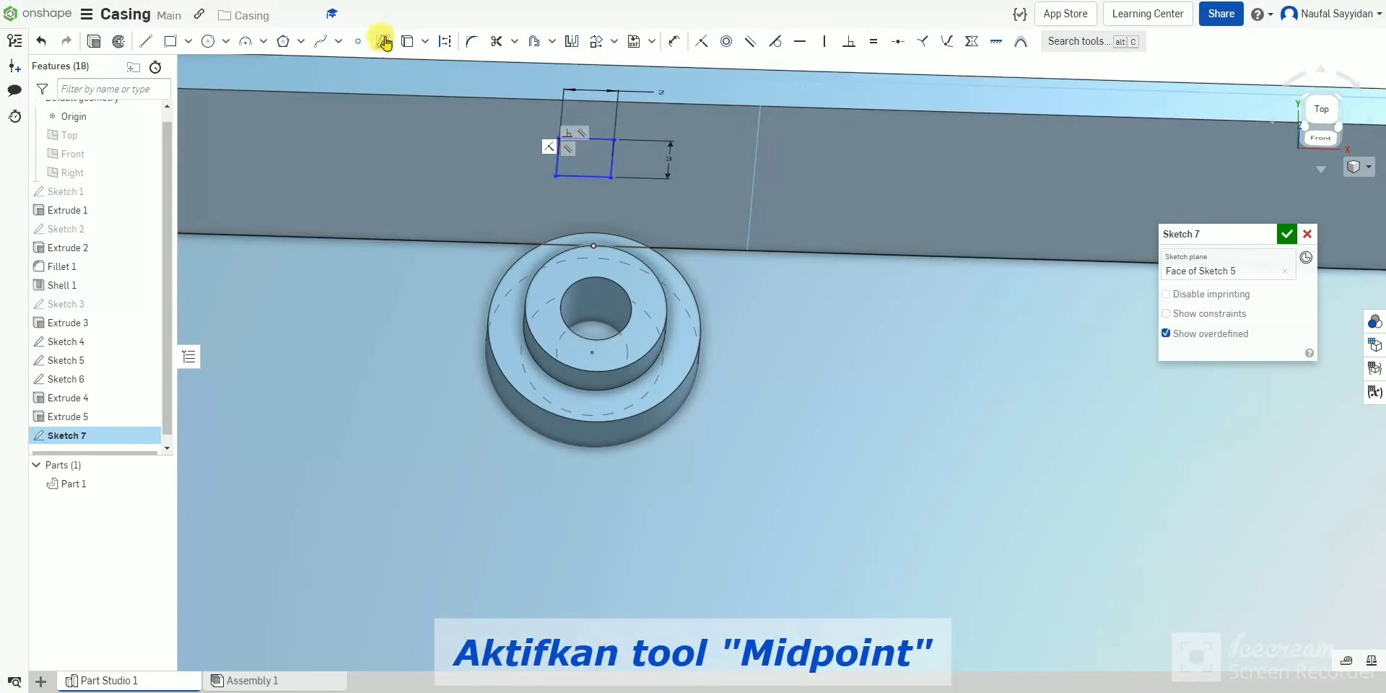
Place a sketch point at the midpoint of the pasted rectangle's lower side.
left_click(358, 41)
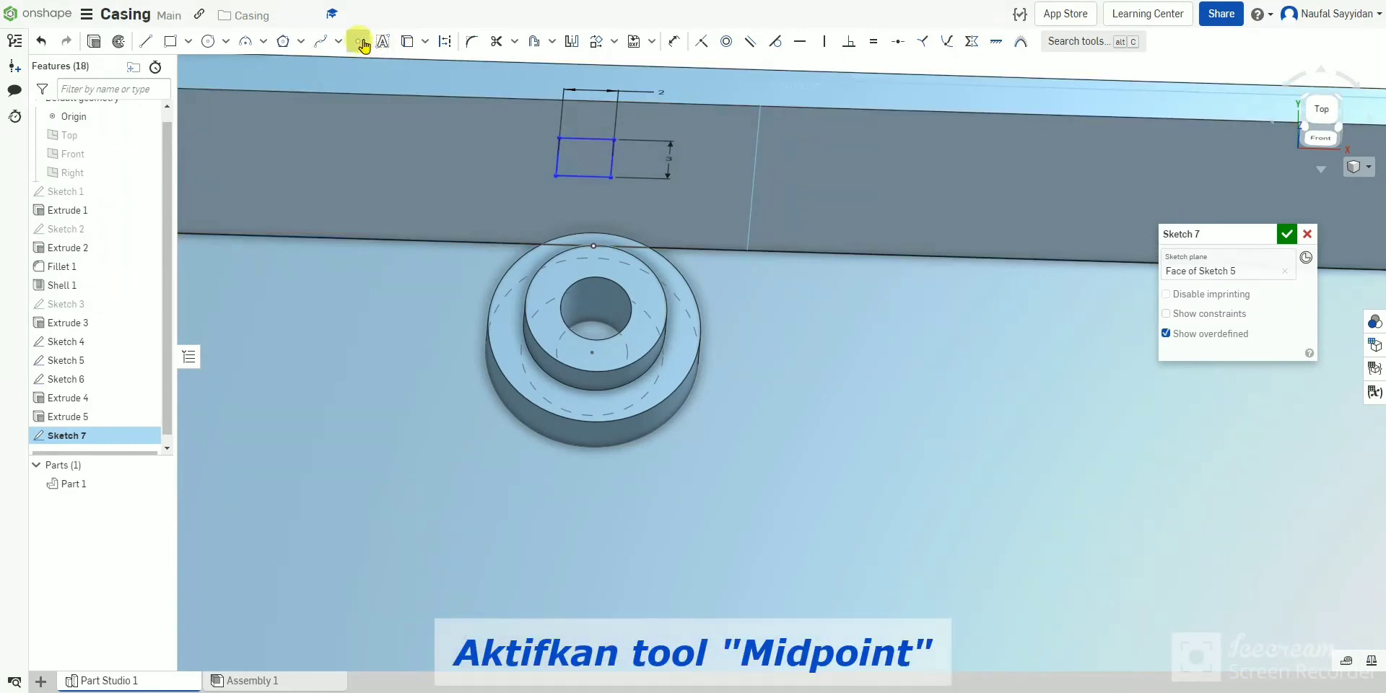
left_click(583, 176)
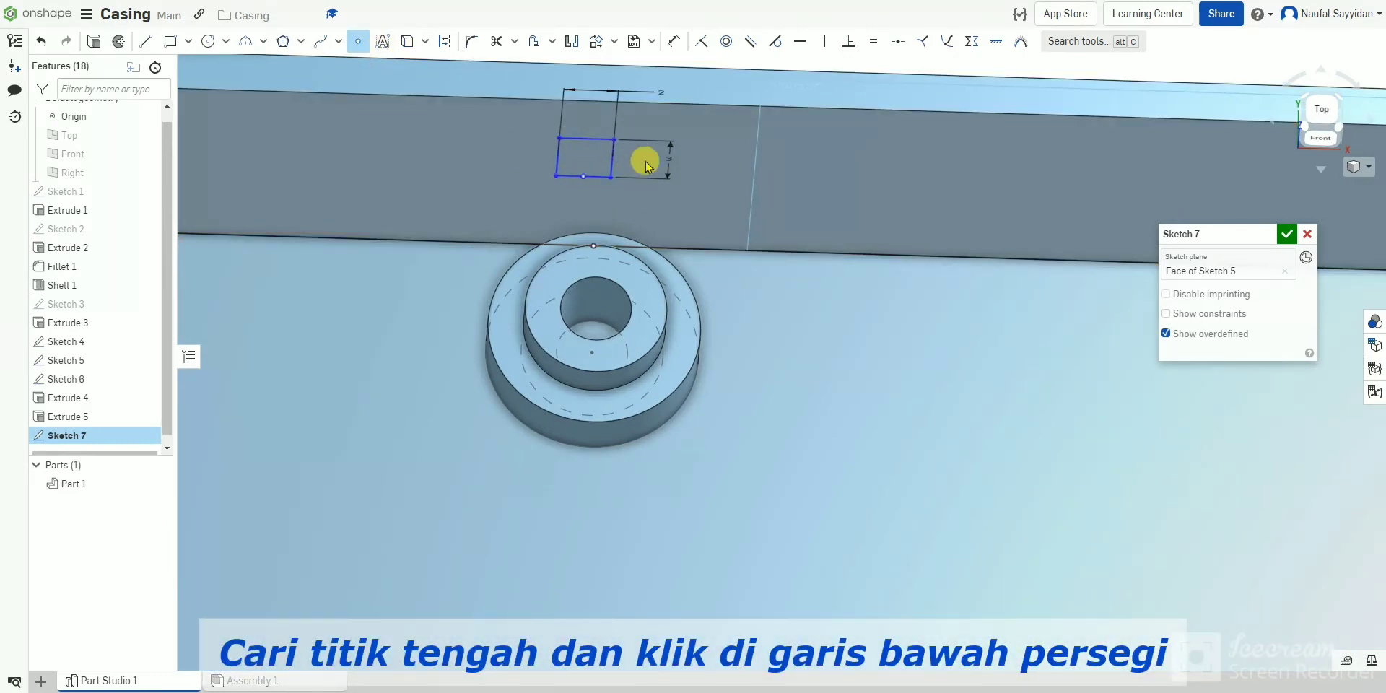
key("Escape")
Make the rectangle's lower midpoint coincident with the projected boss centre point, and accept the sketch.
left_click(583, 176)
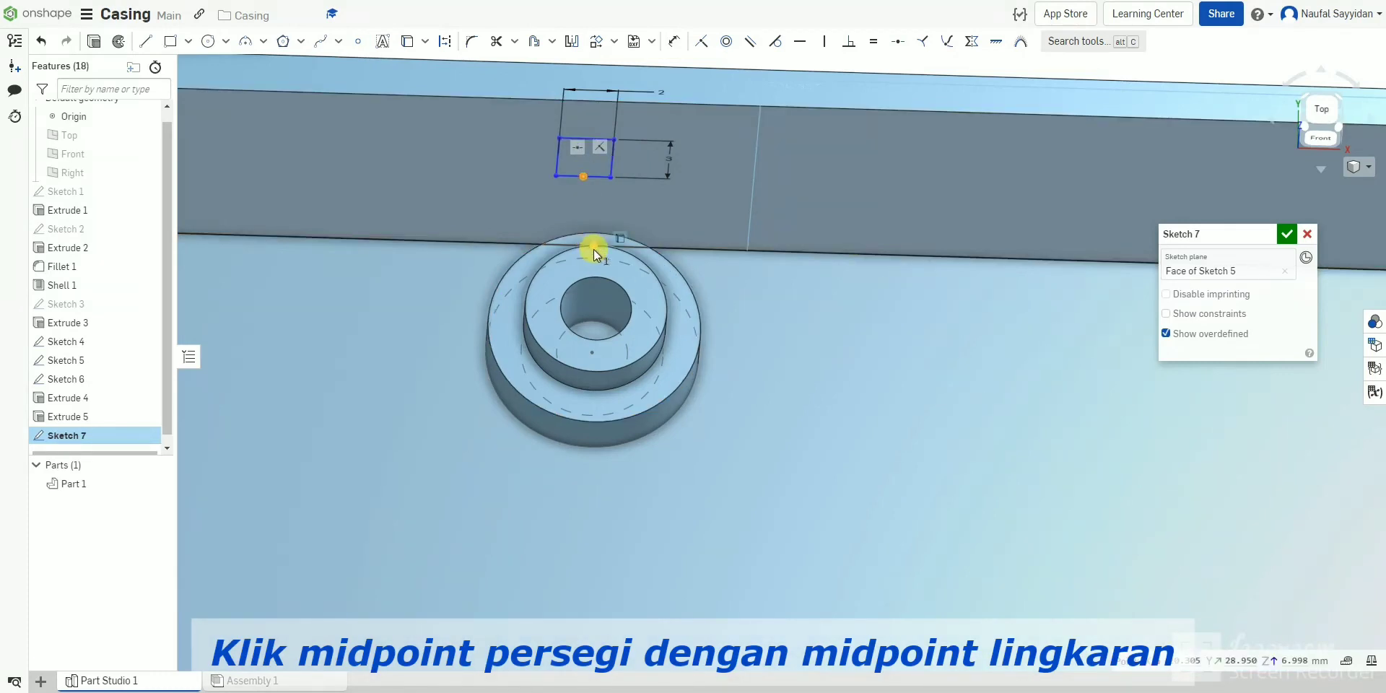
left_click(593, 249)
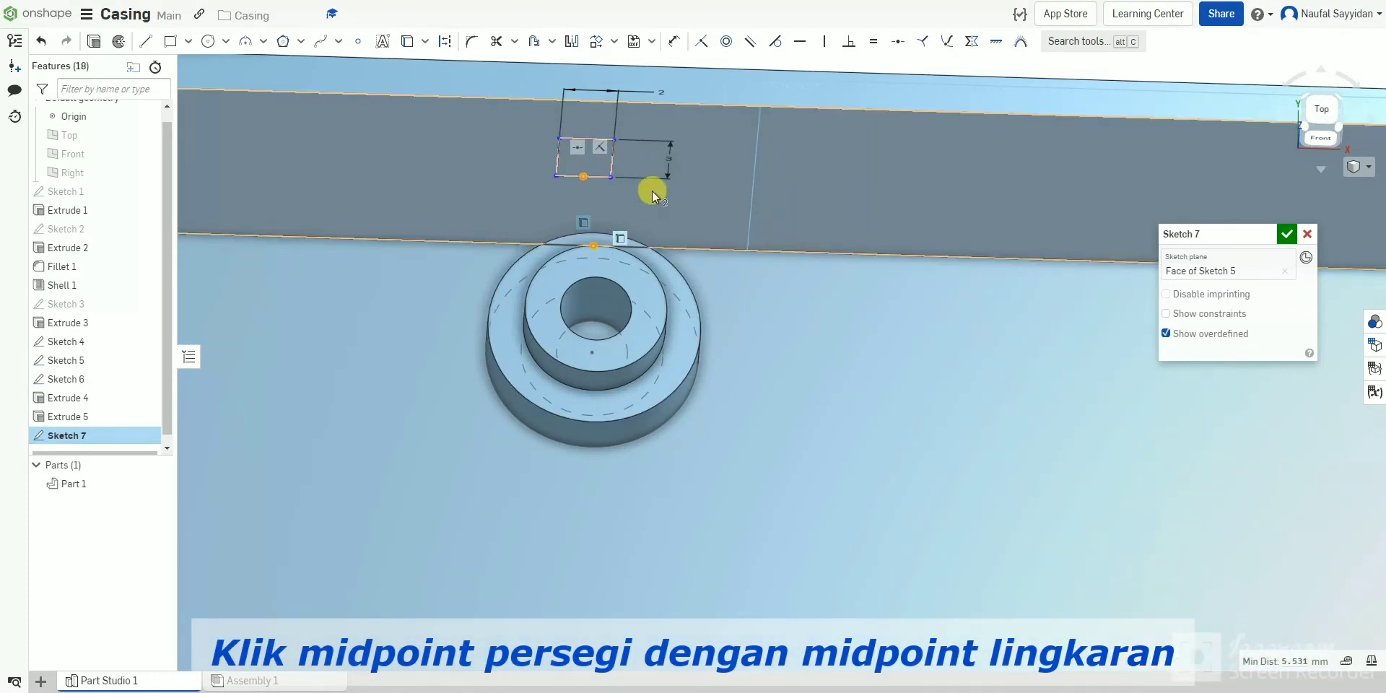
left_click(704, 46)
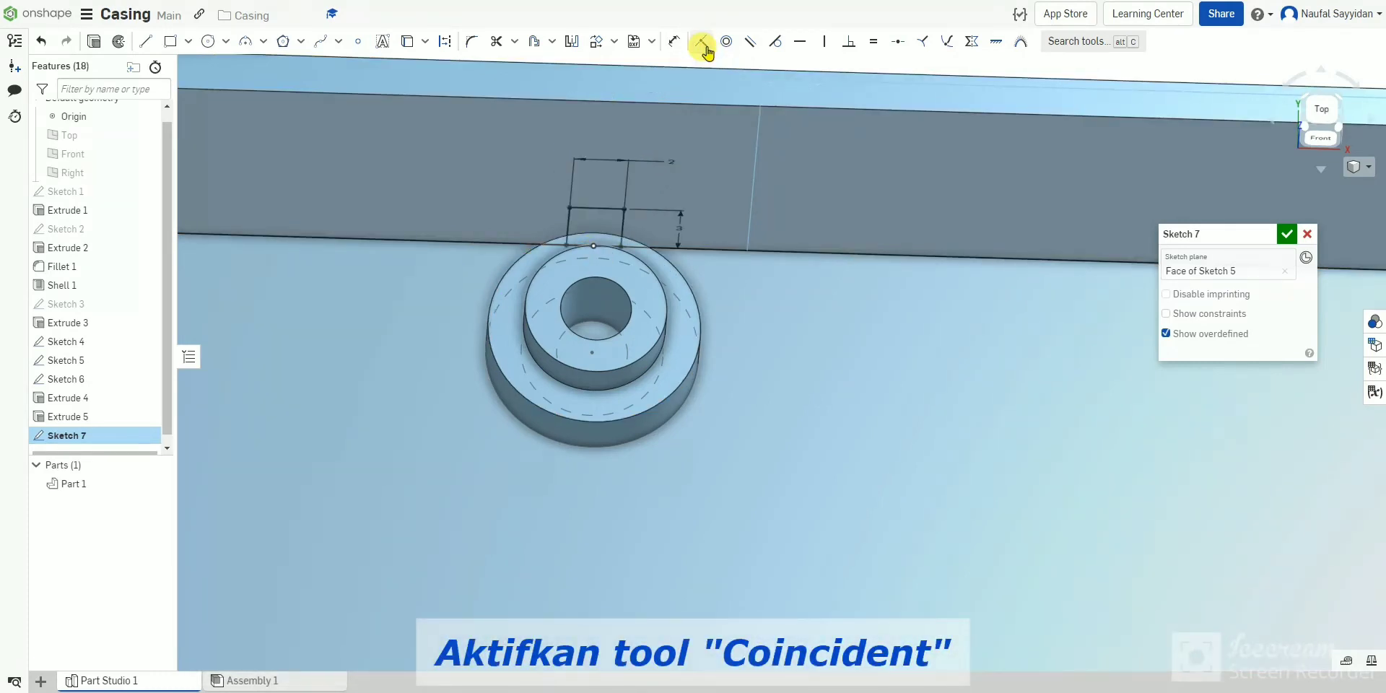
right_click_drag(691, 202, 681, 202)
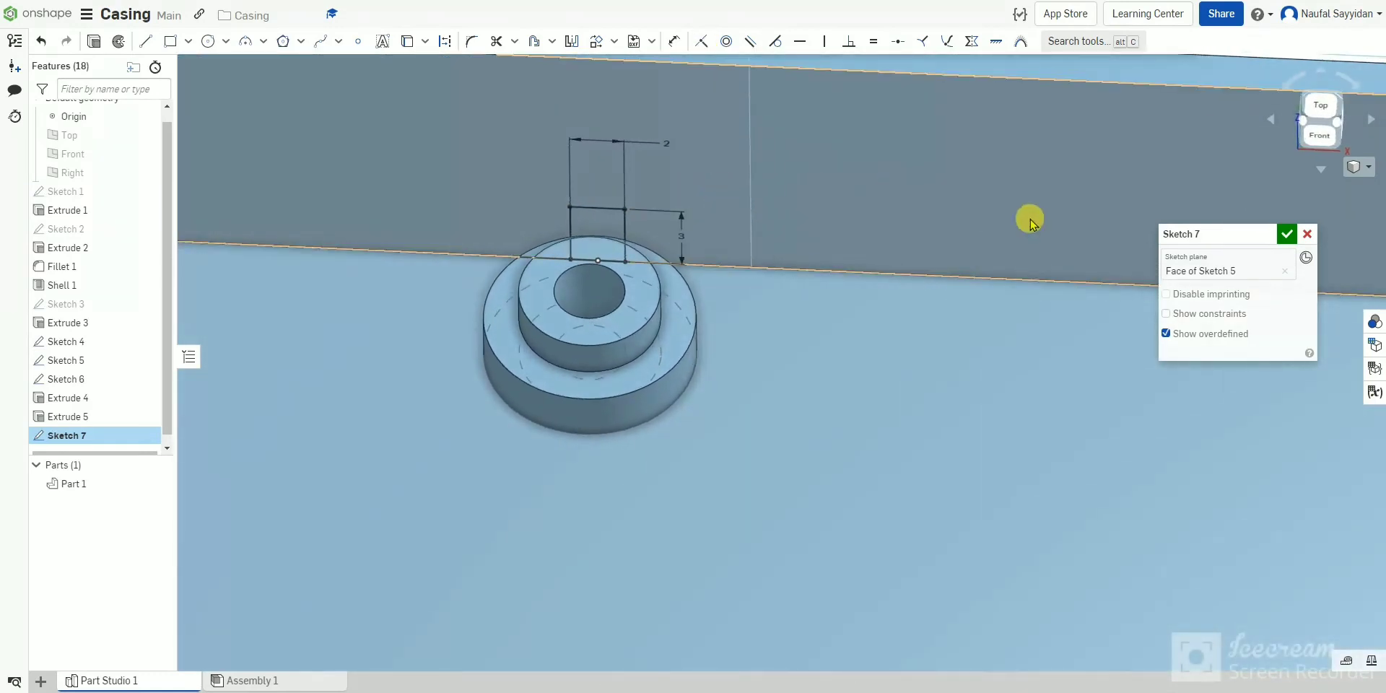
left_click(1287, 234)
Extrude the Sketch 7 rectangle up to the outer face of the boss's wide base ring, added to Part 1.
scroll(795, 278, "down", 5)
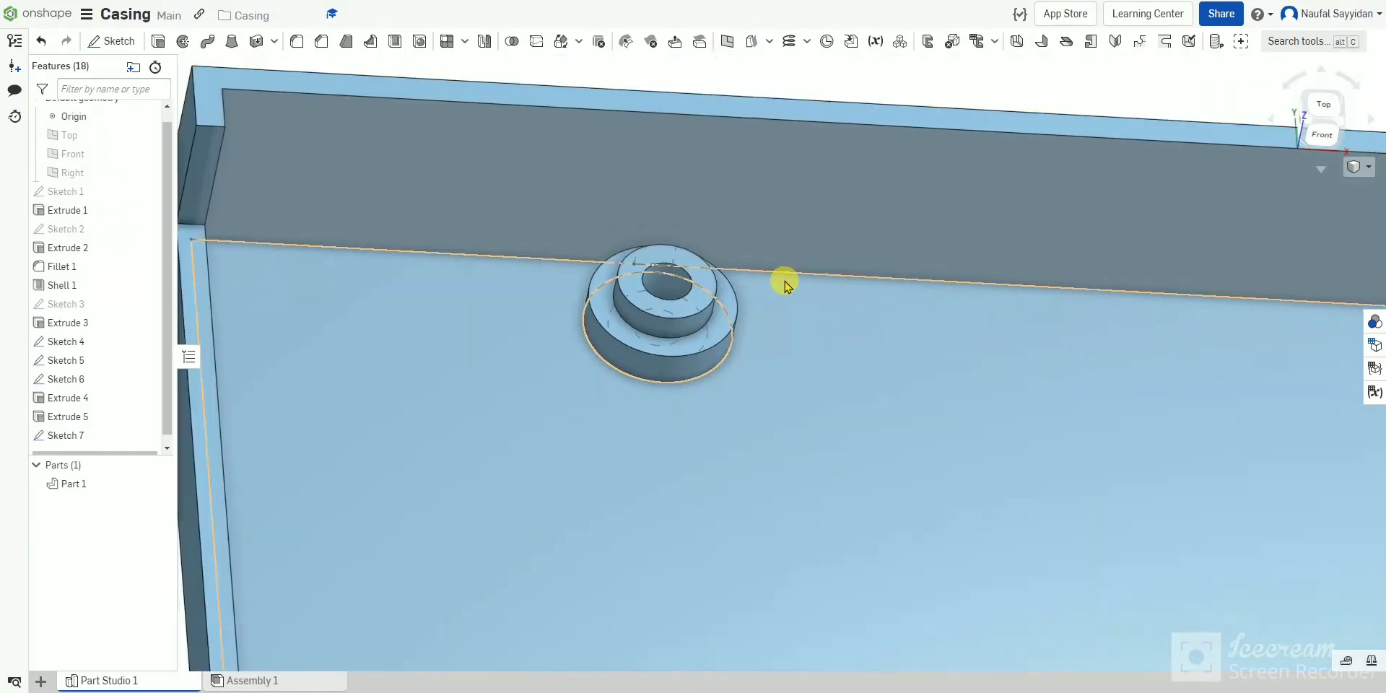
right_click_drag(805, 287, 774, 285)
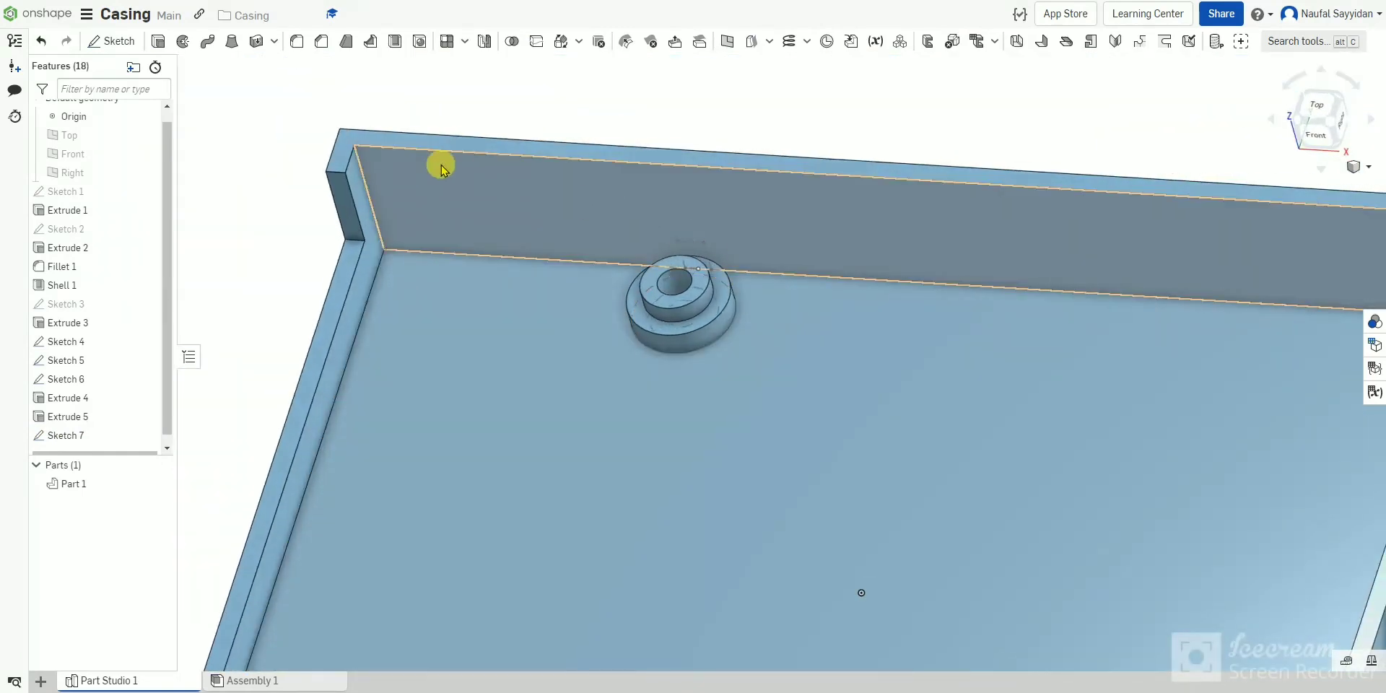
left_click(157, 42)
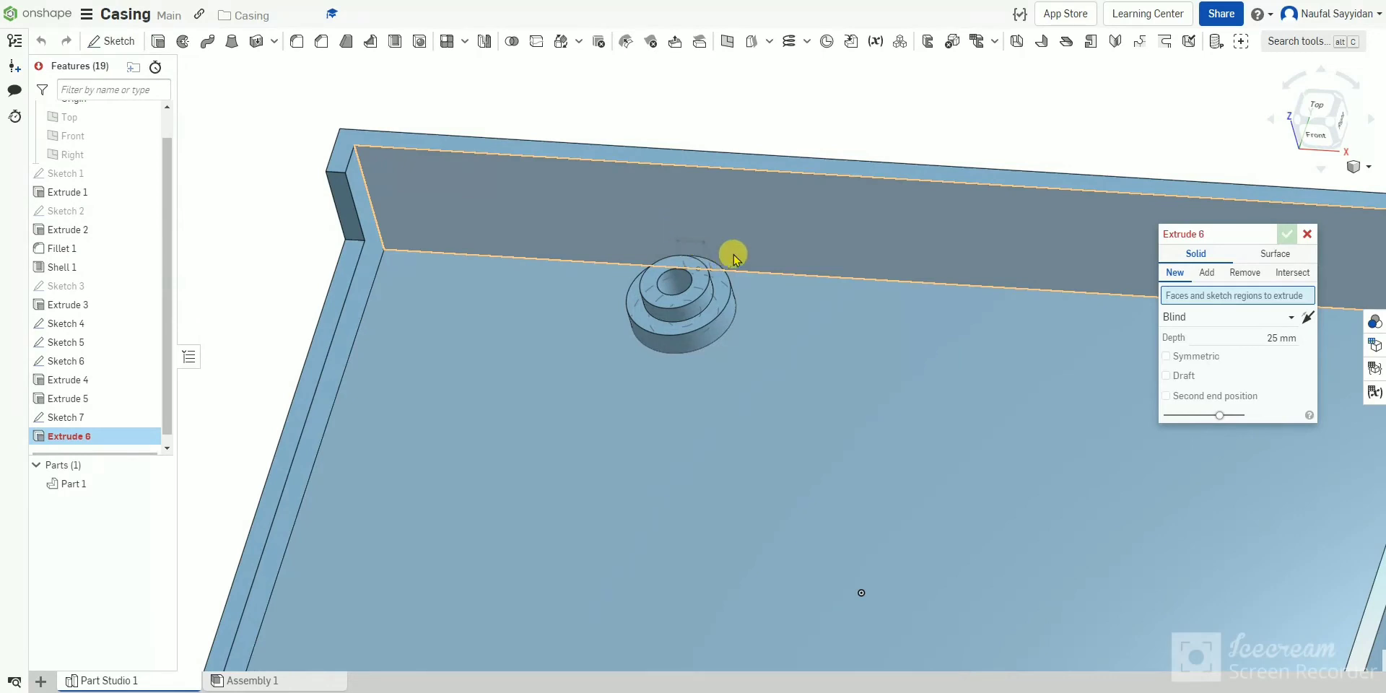
scroll(751, 256, "down", 2)
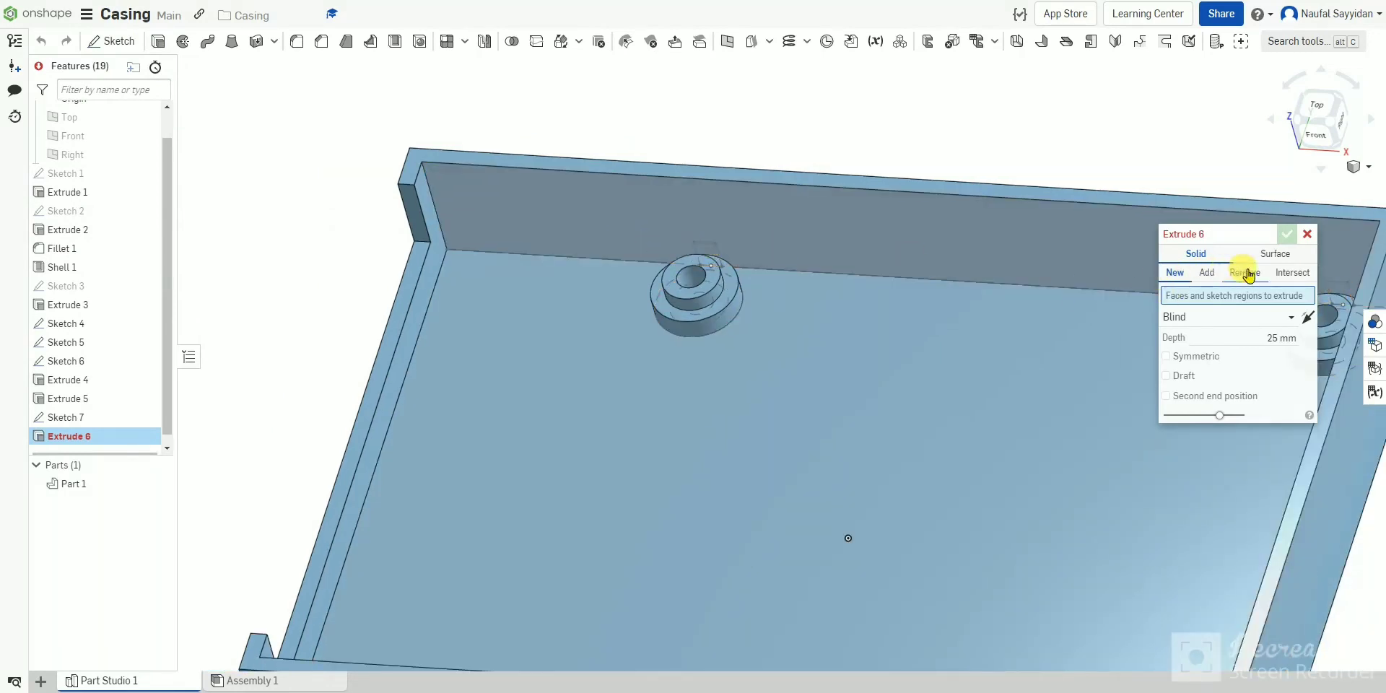
scroll(710, 242, "up", 3)
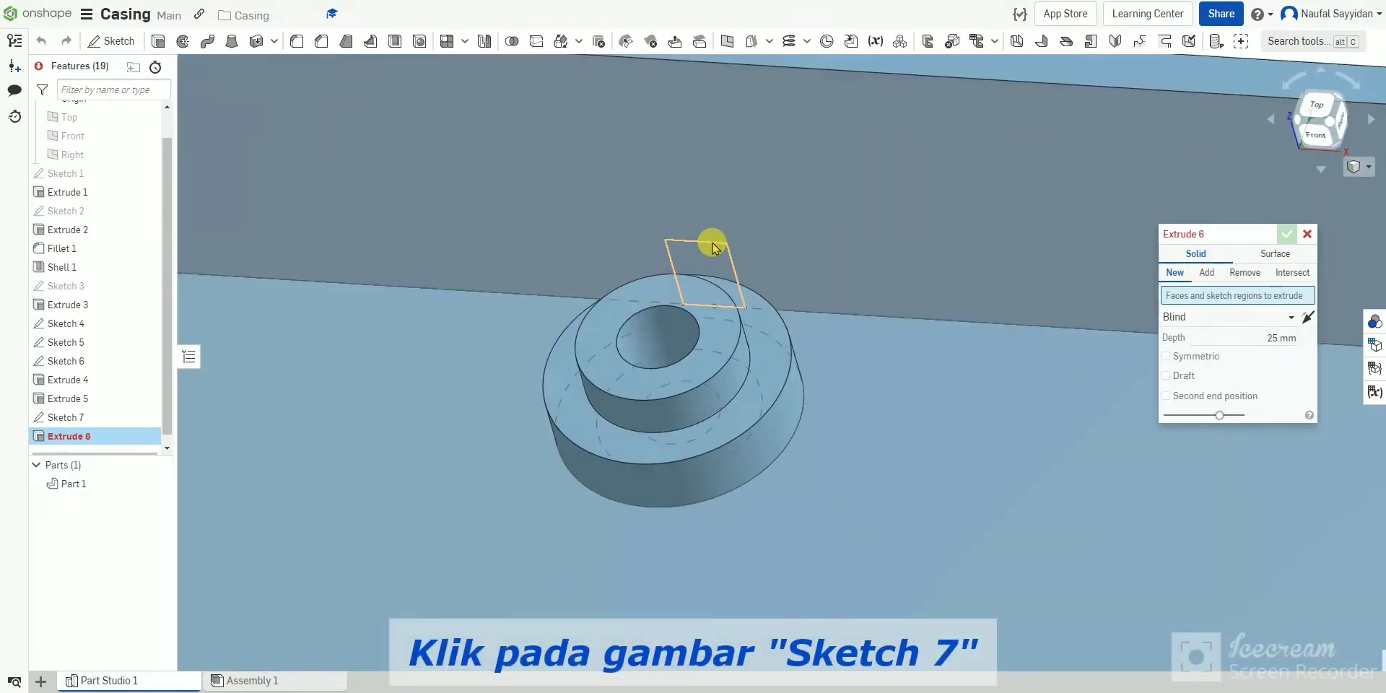
left_click(717, 254)
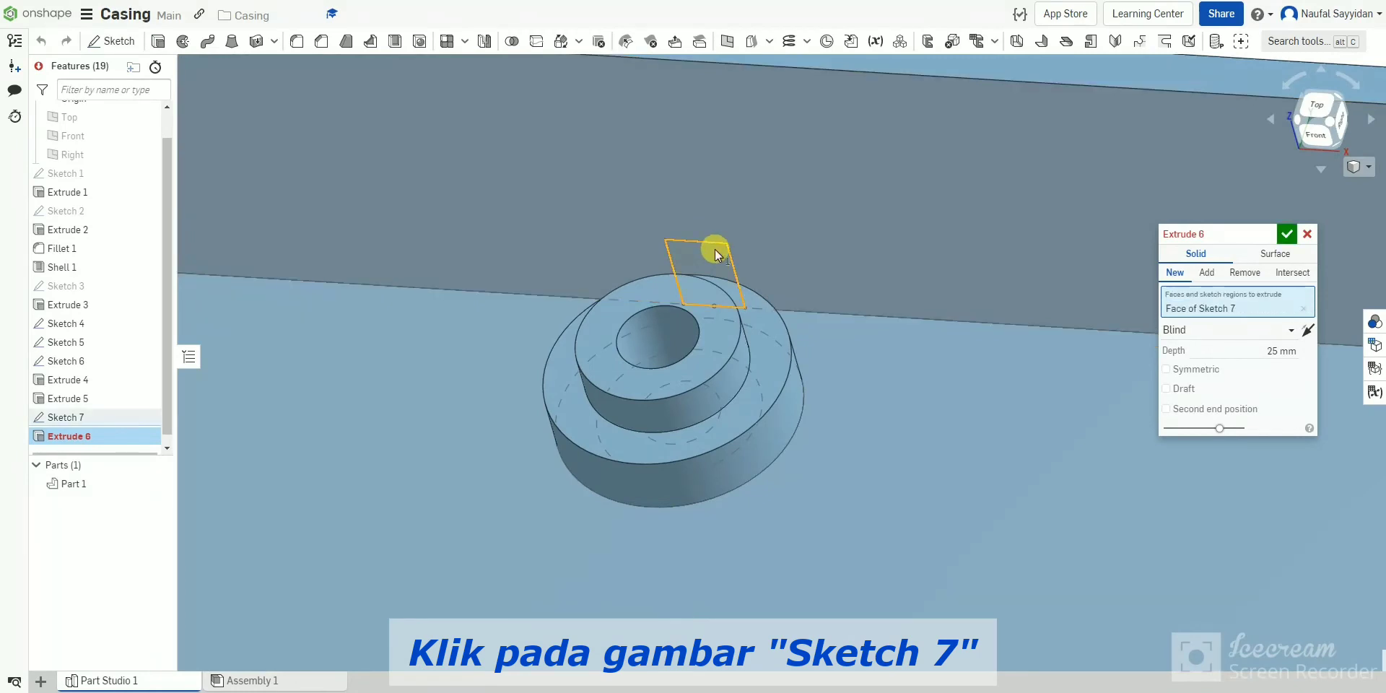
left_click(1225, 333)
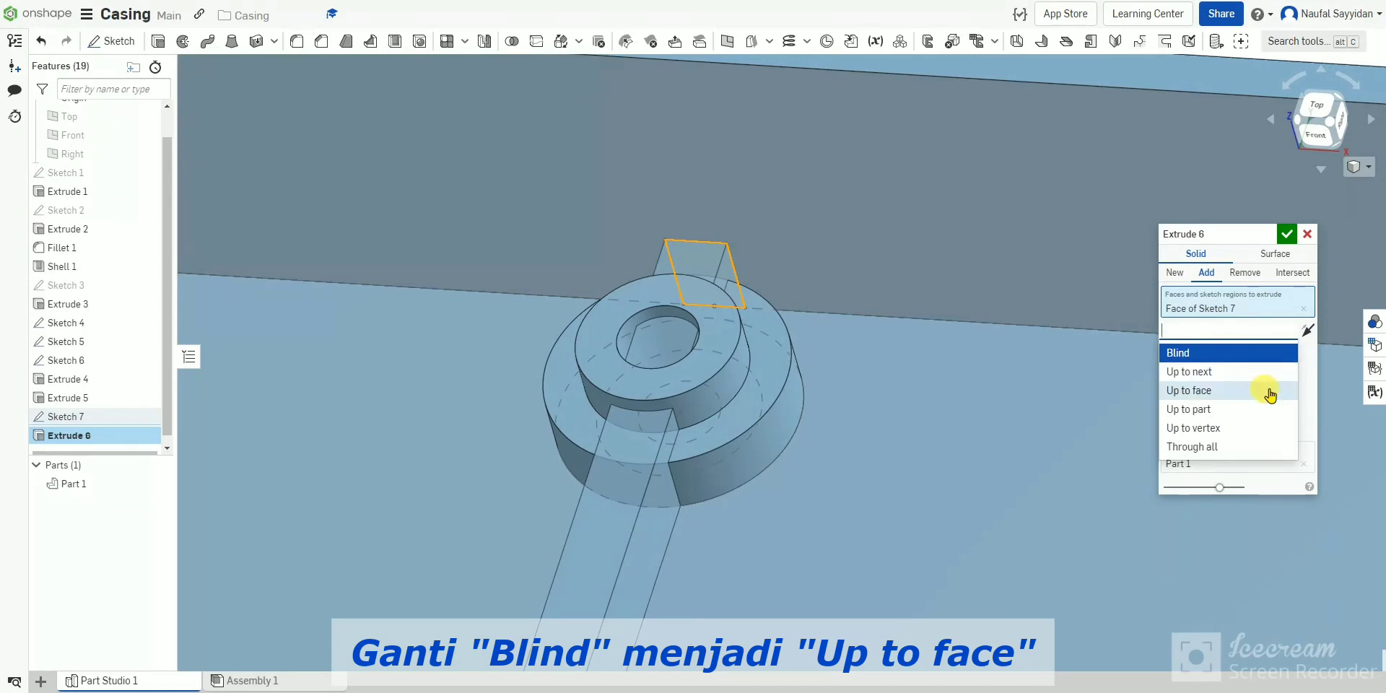
left_click(1227, 390)
right_click_drag(919, 362, 811, 361)
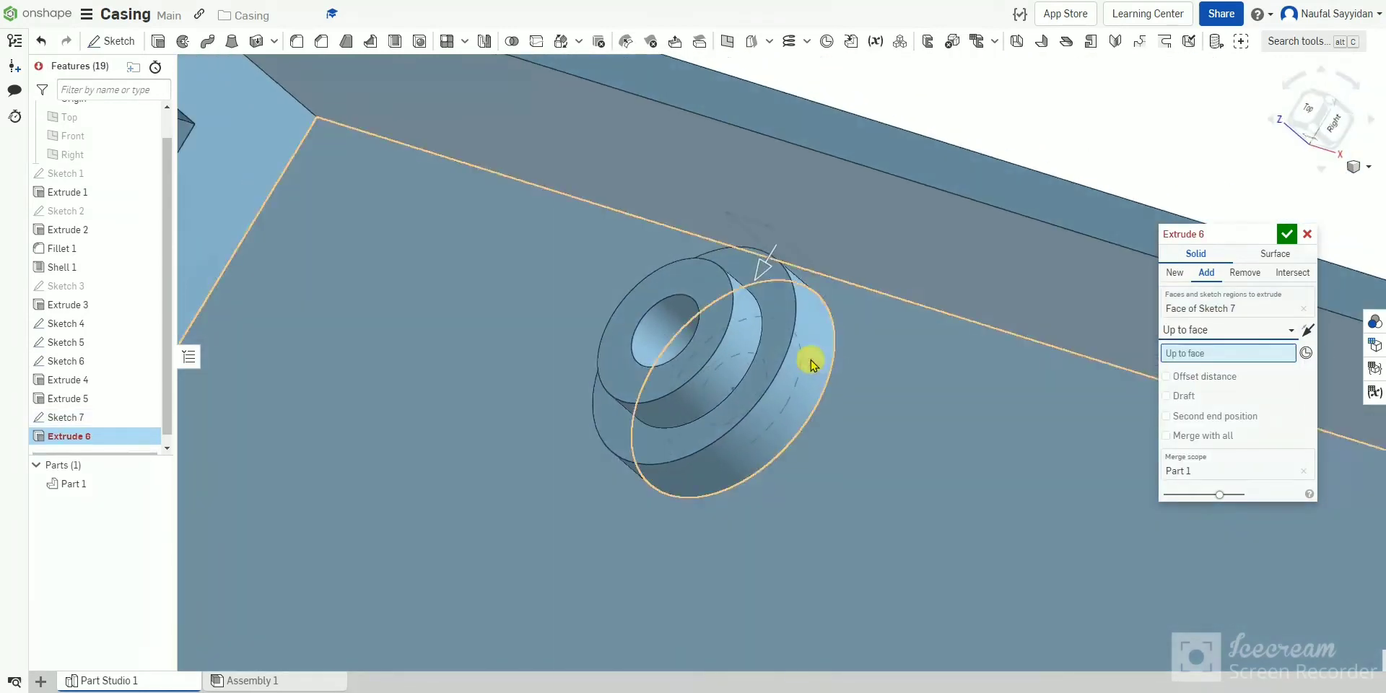
left_click(799, 306)
right_click_drag(803, 305, 873, 272)
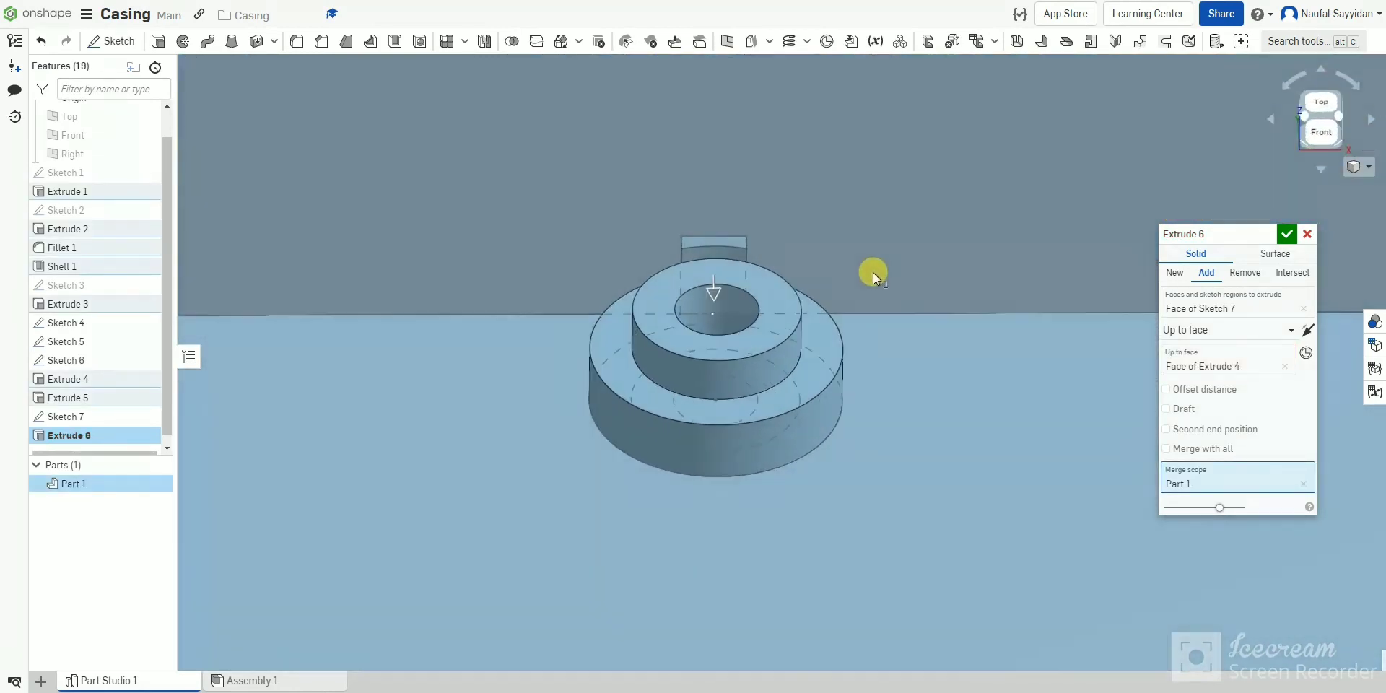
left_click(1287, 235)
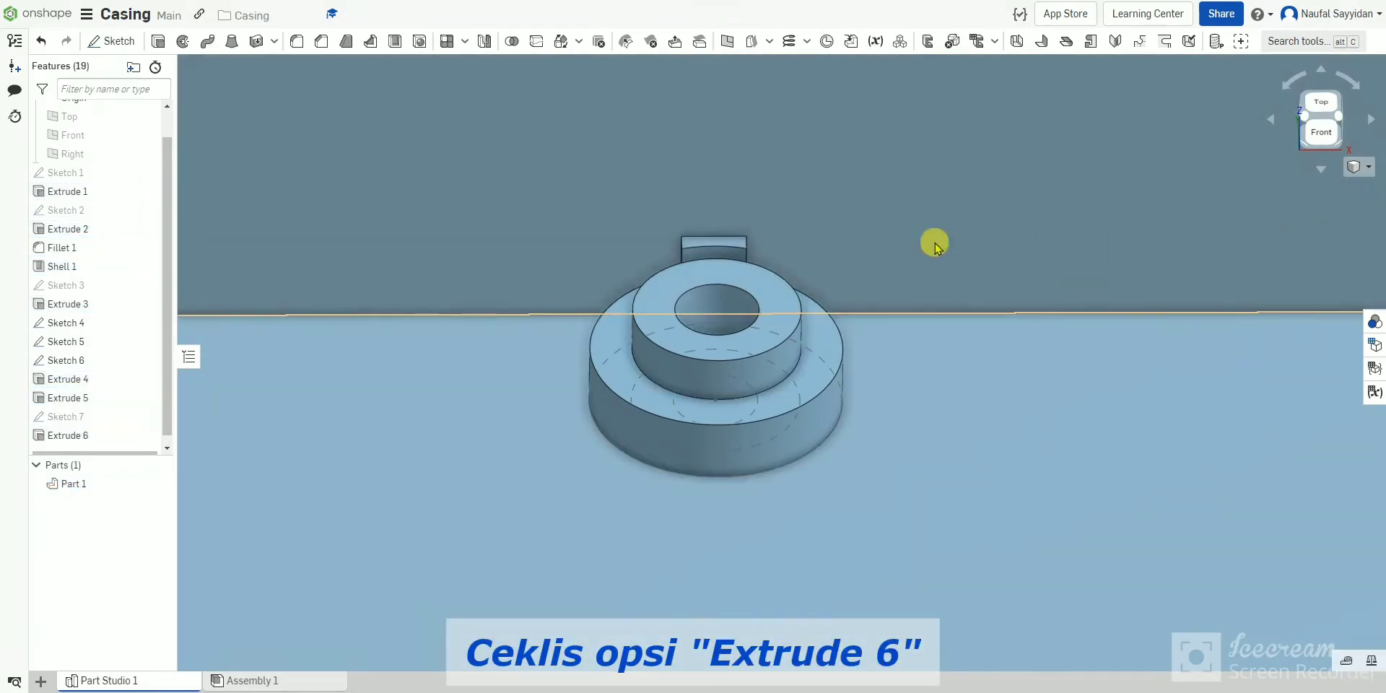
Extrude the Sketch 5 rectangle beside the corner boss up to the outer face of its wide base ring, added to Part 1.
left_click(158, 43)
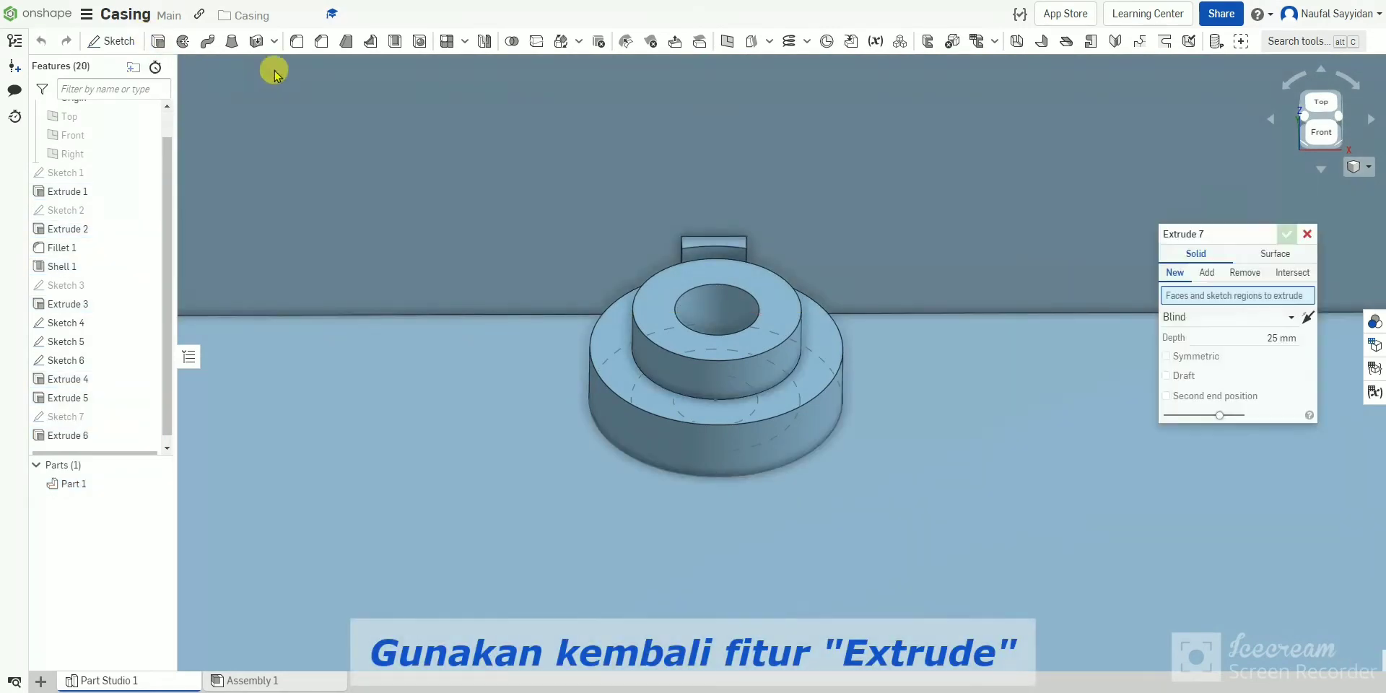
left_click_drag(1202, 229, 878, 239)
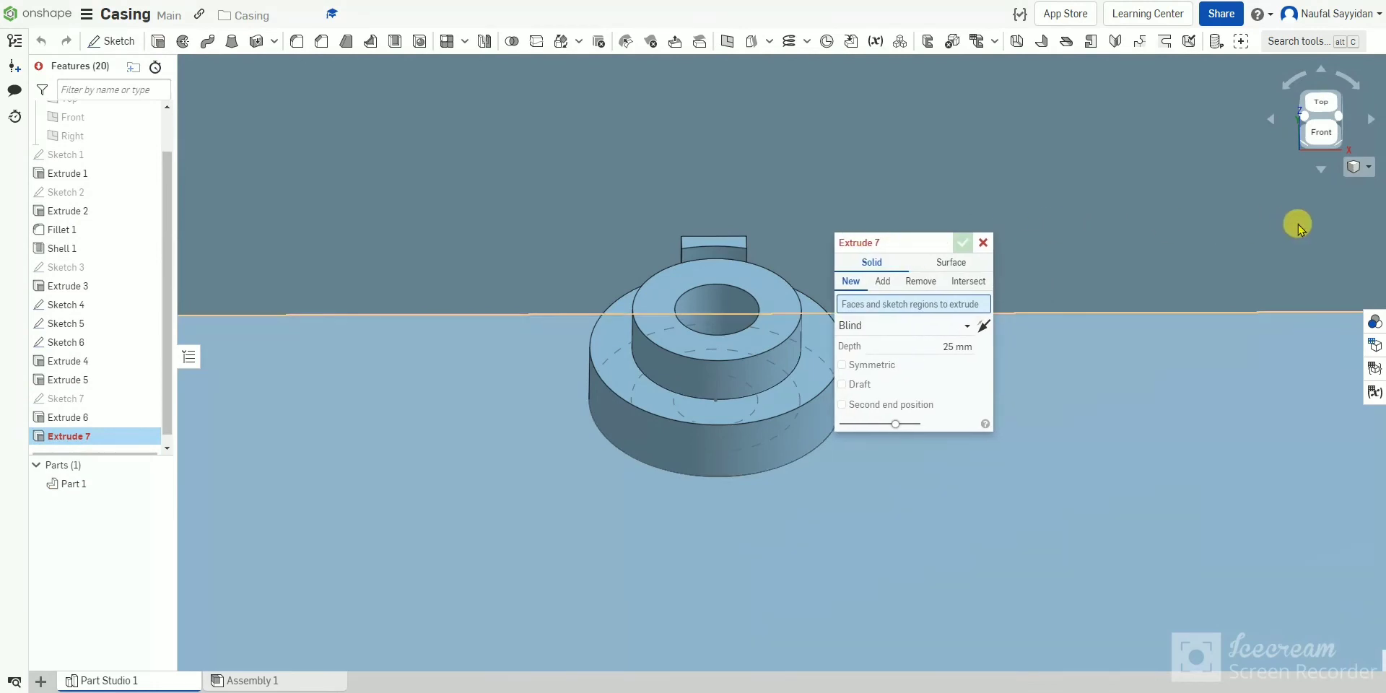
scroll(1305, 224, "down", 6)
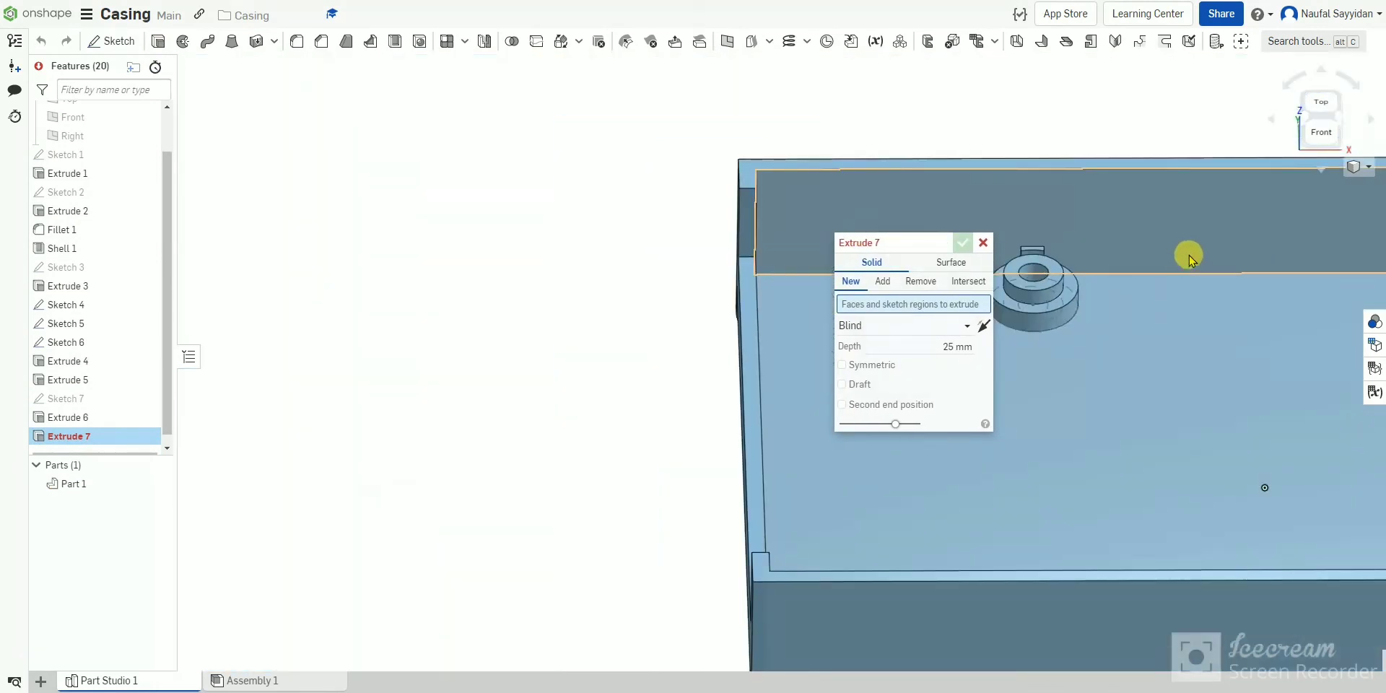
scroll(1324, 304, "down", 4)
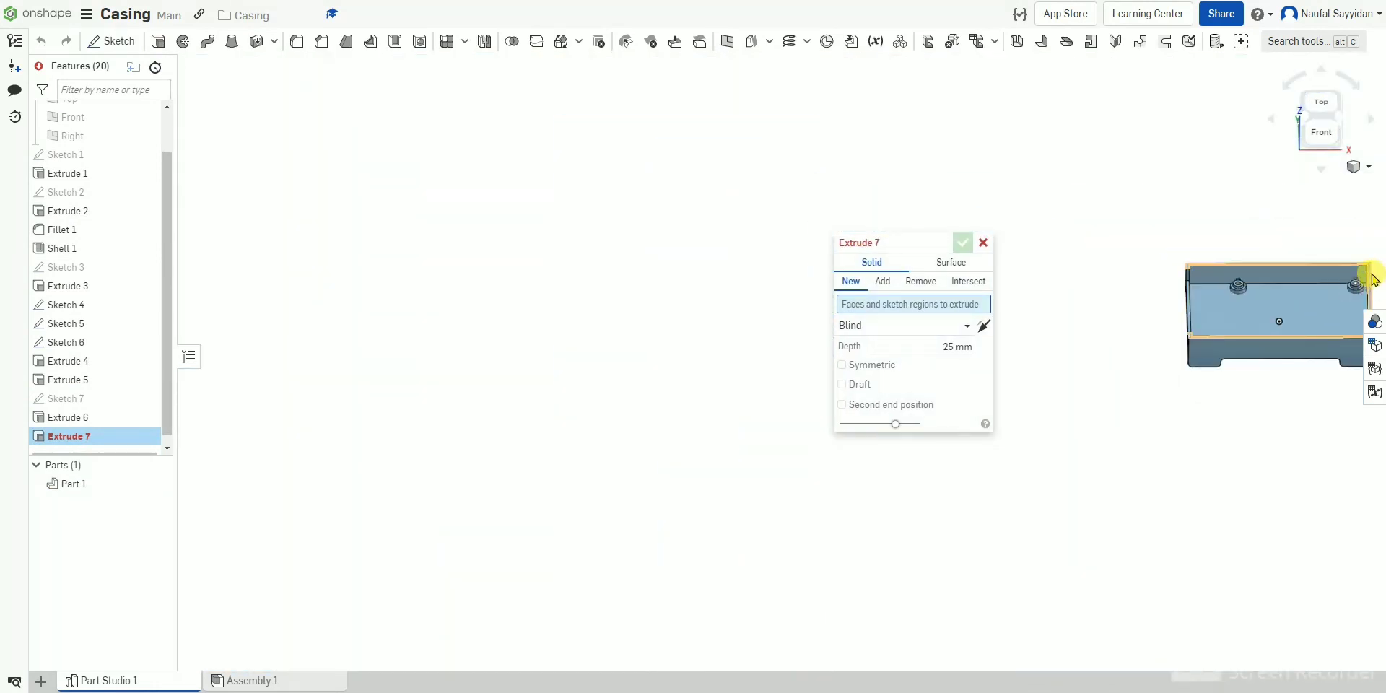
scroll(1372, 278, "up", 10)
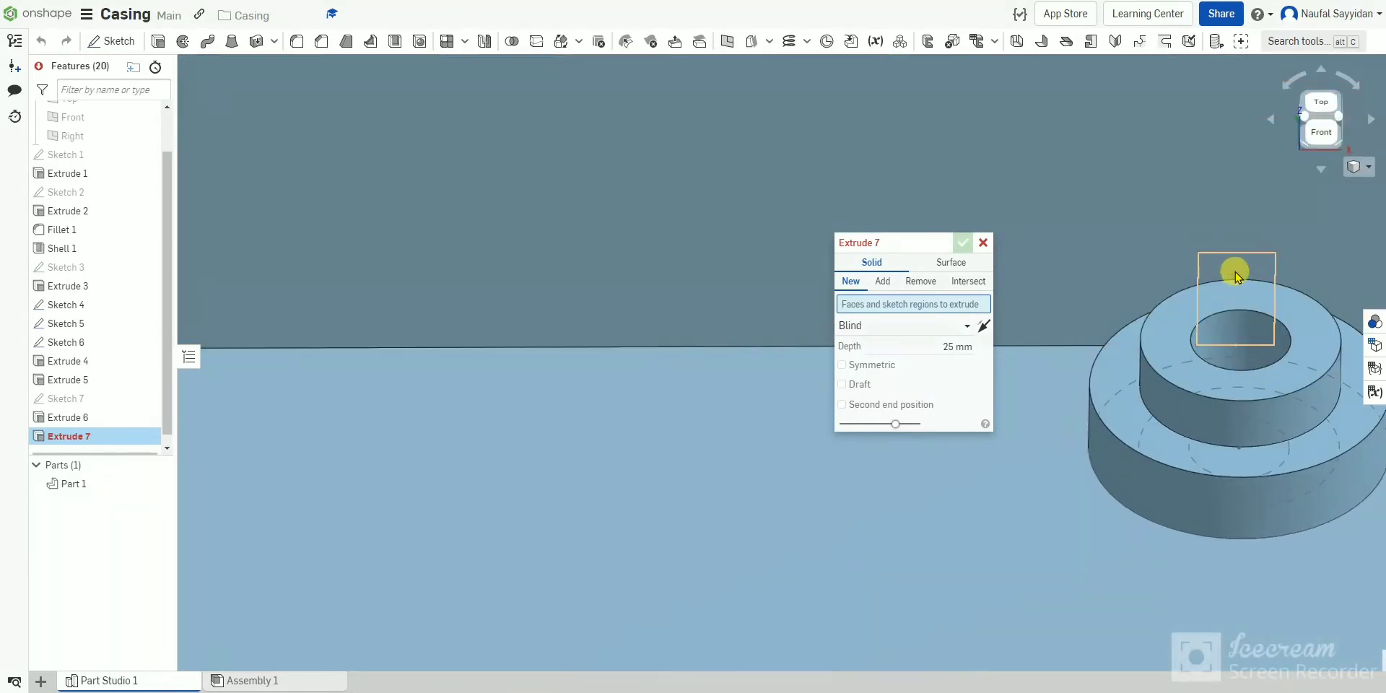
left_click(1235, 271)
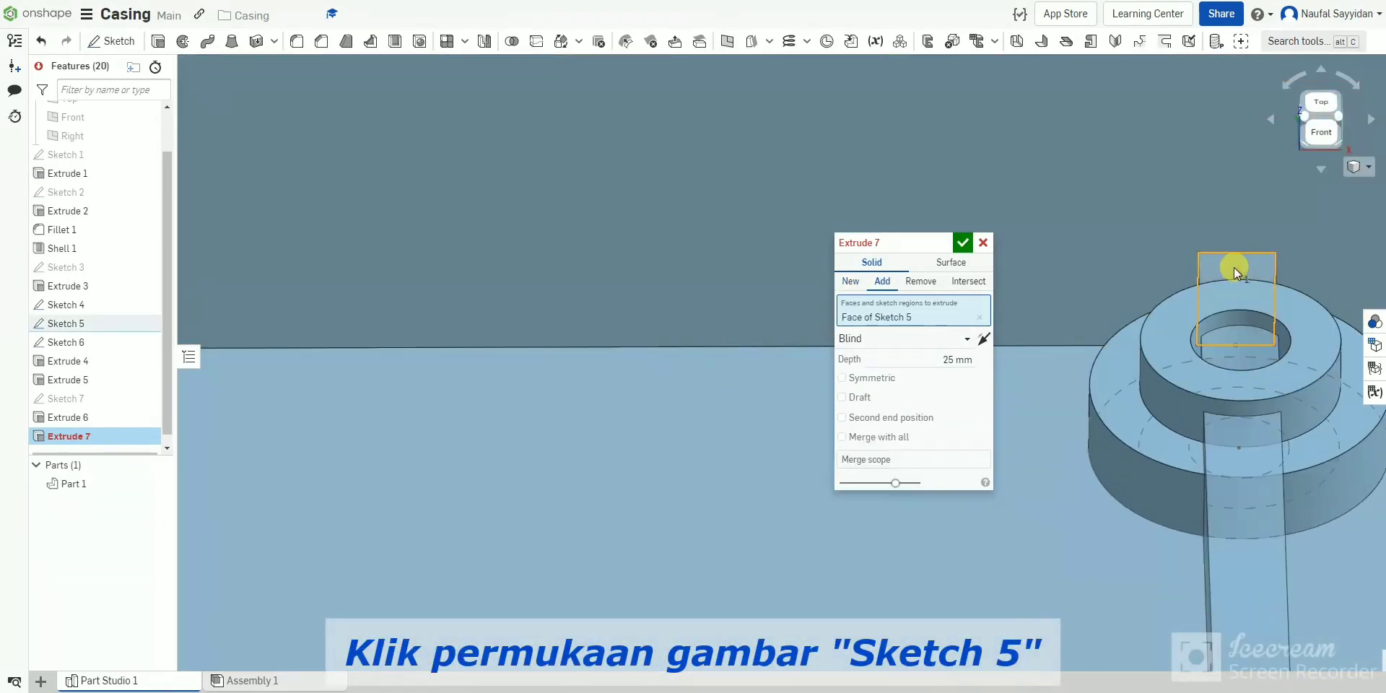
left_click(943, 342)
left_click(941, 396)
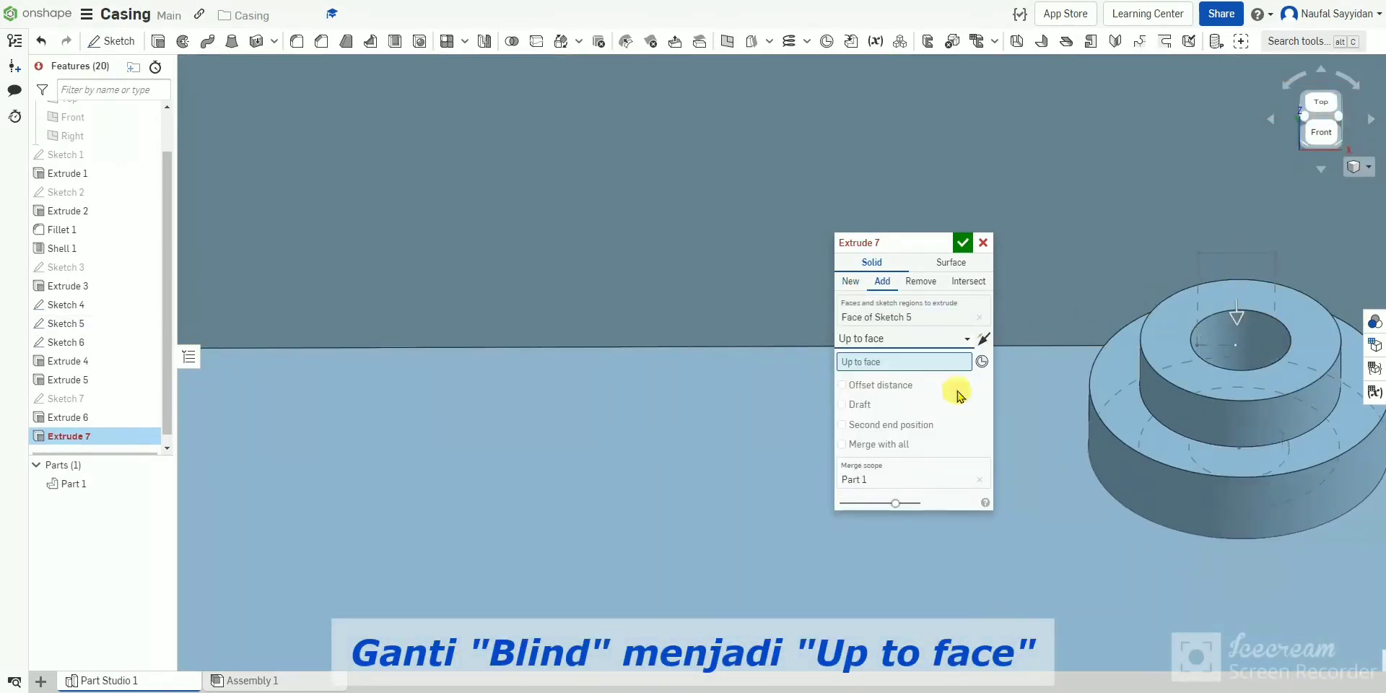
left_click(1097, 422)
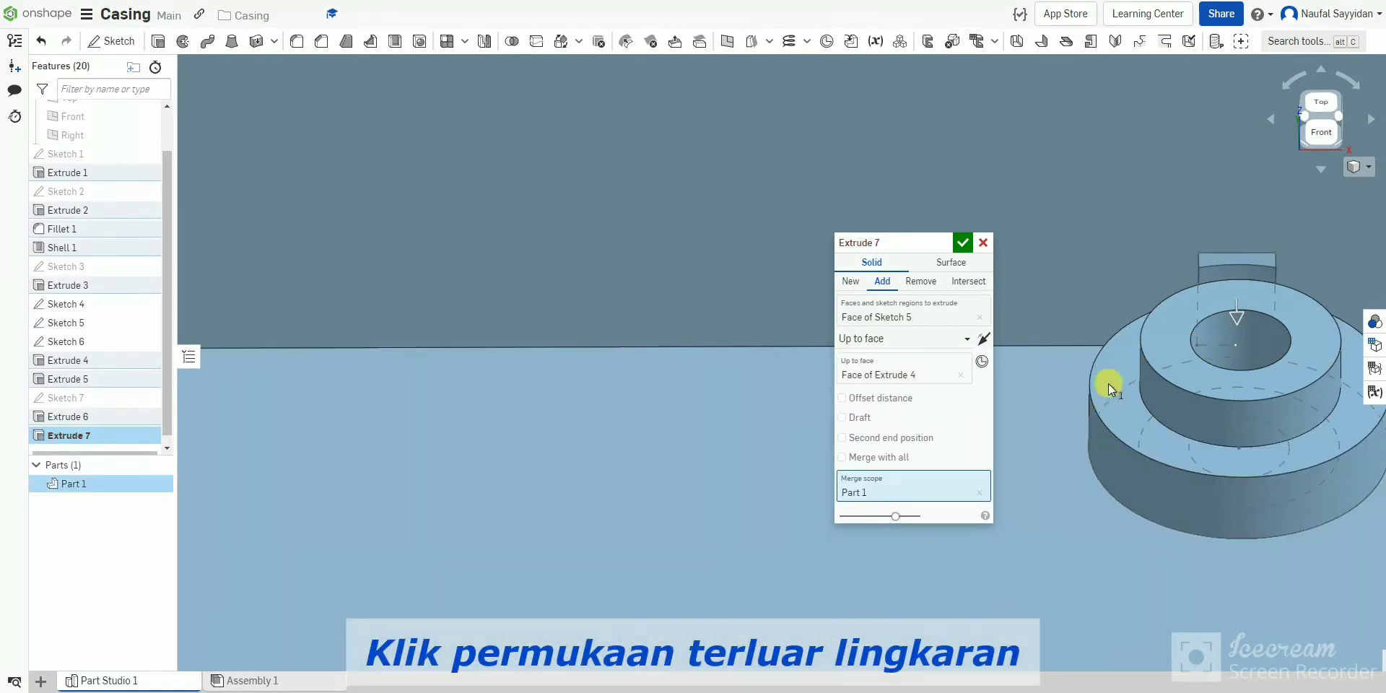
right_click_drag(1108, 383, 1029, 311)
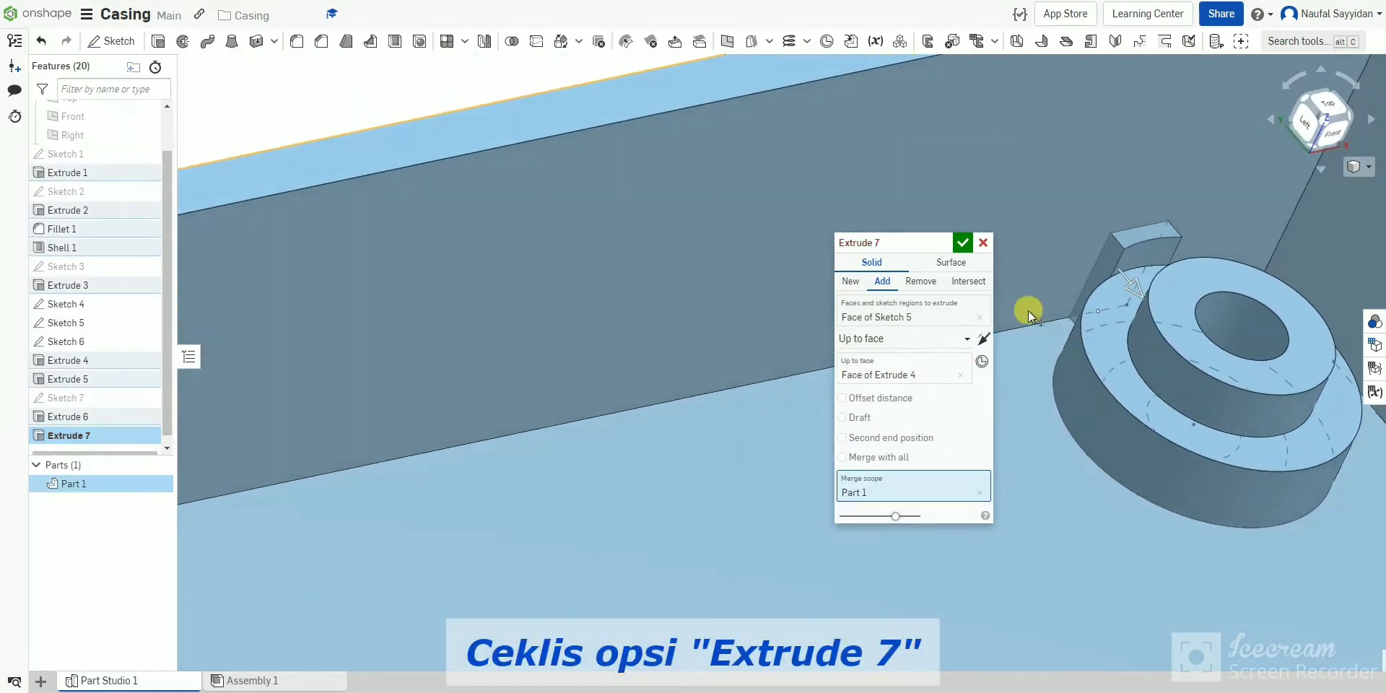
left_click(966, 243)
Hide Sketch 6.
right_click_drag(965, 241, 1015, 310)
scroll(1014, 311, "down", 2)
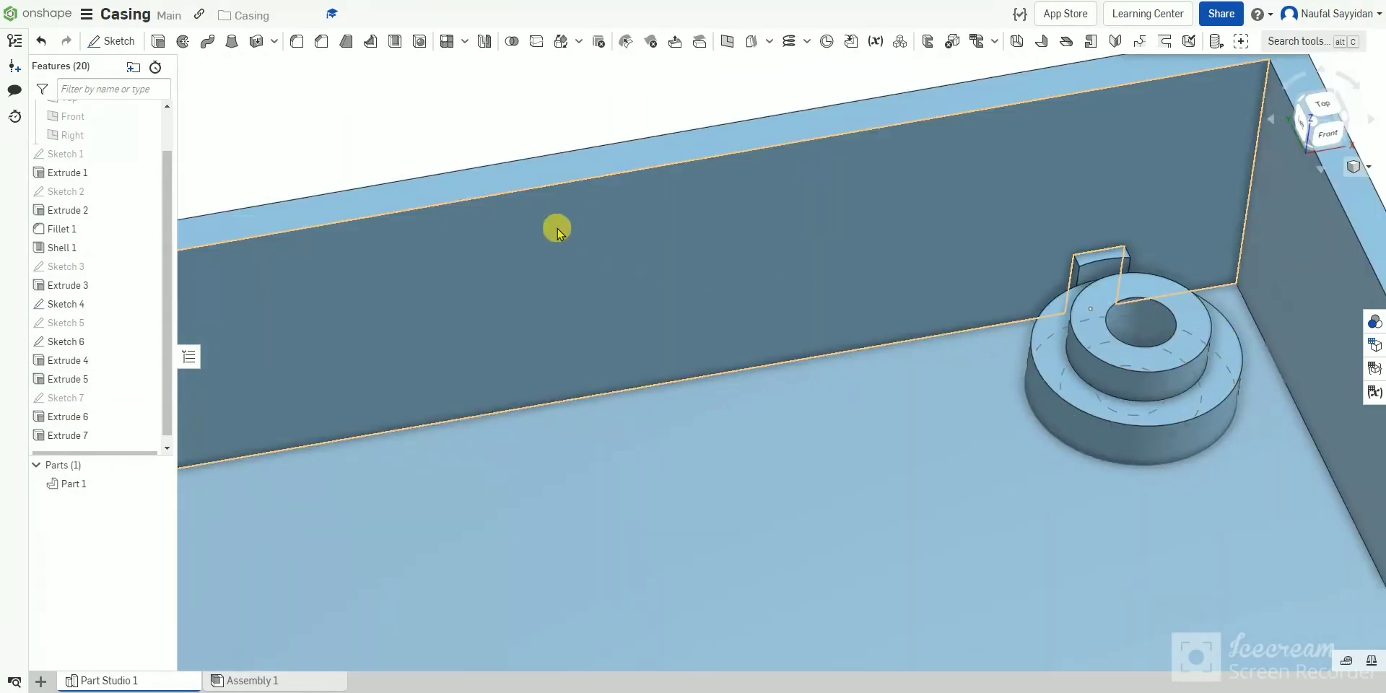
left_click(147, 341)
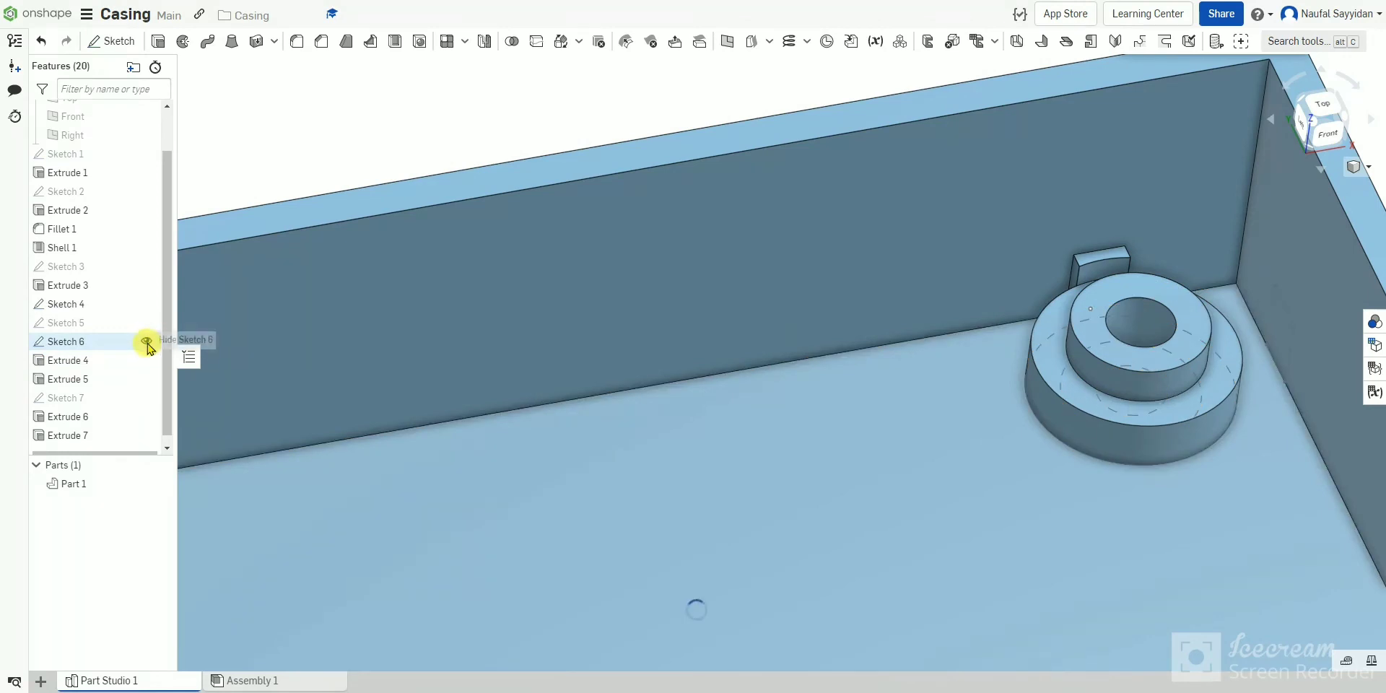
Extrude the Sketch 4 rectangle on the short wall up to the outer face of the corner boss's base ring, added to Part 1.
left_click(155, 42)
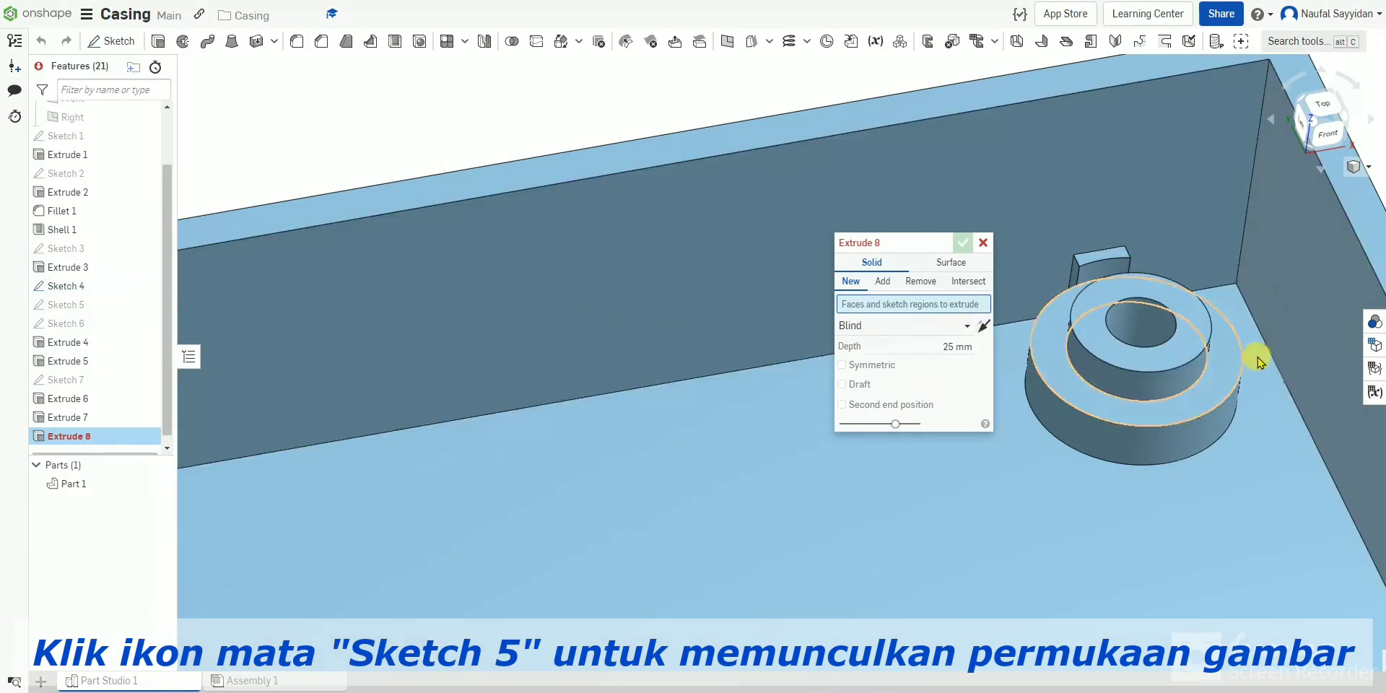
left_click(1279, 336)
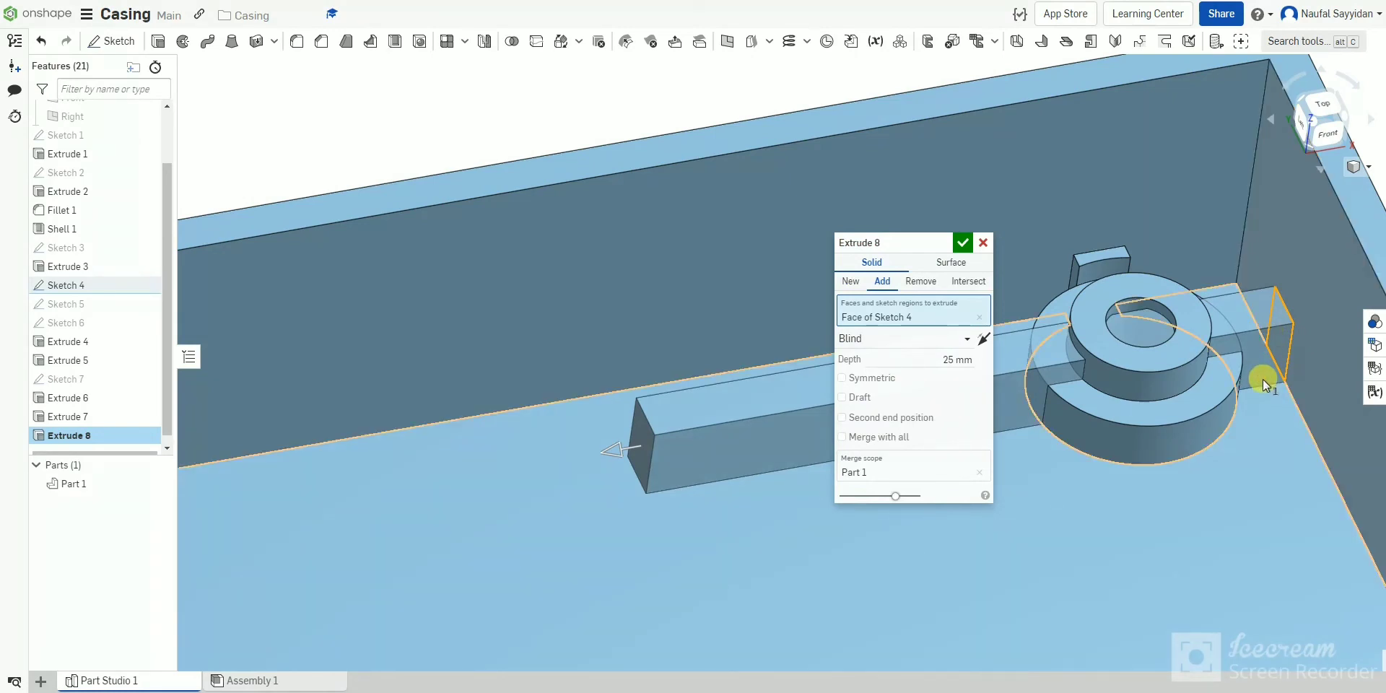
left_click(949, 345)
left_click(964, 398)
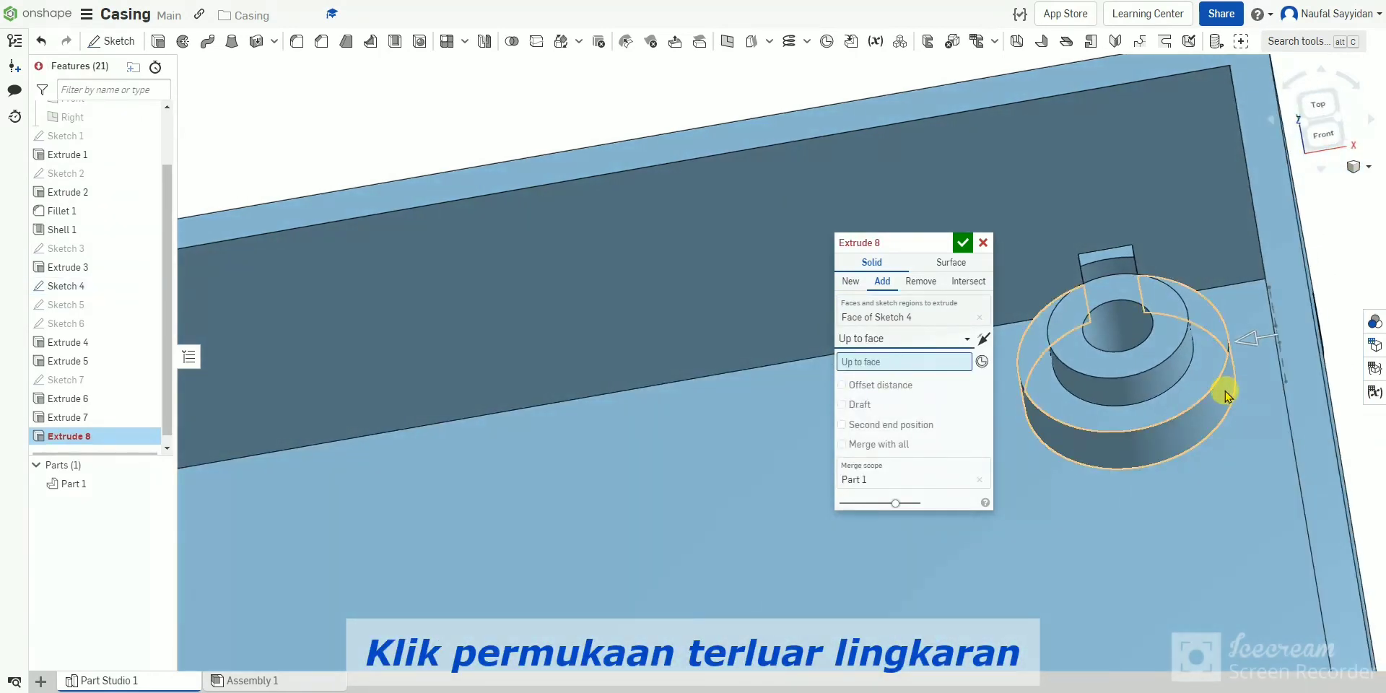
left_click(1224, 388)
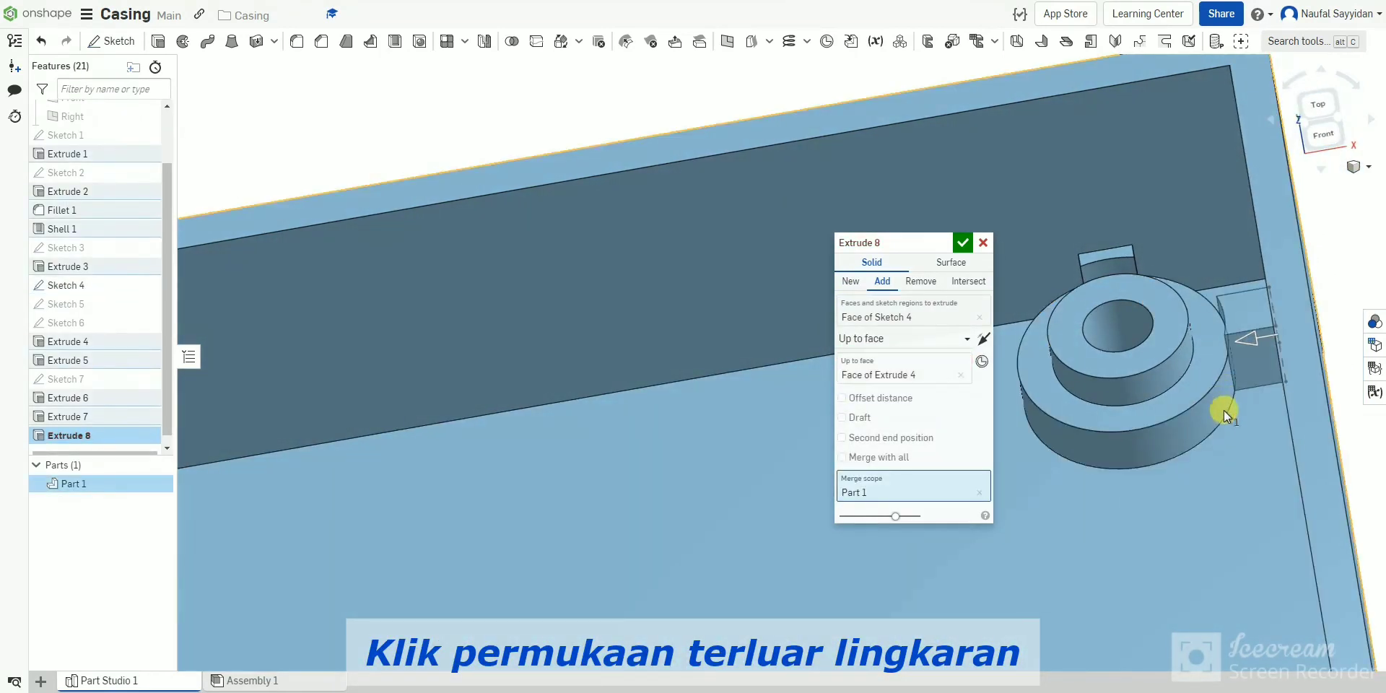
right_click_drag(1224, 410, 1104, 383)
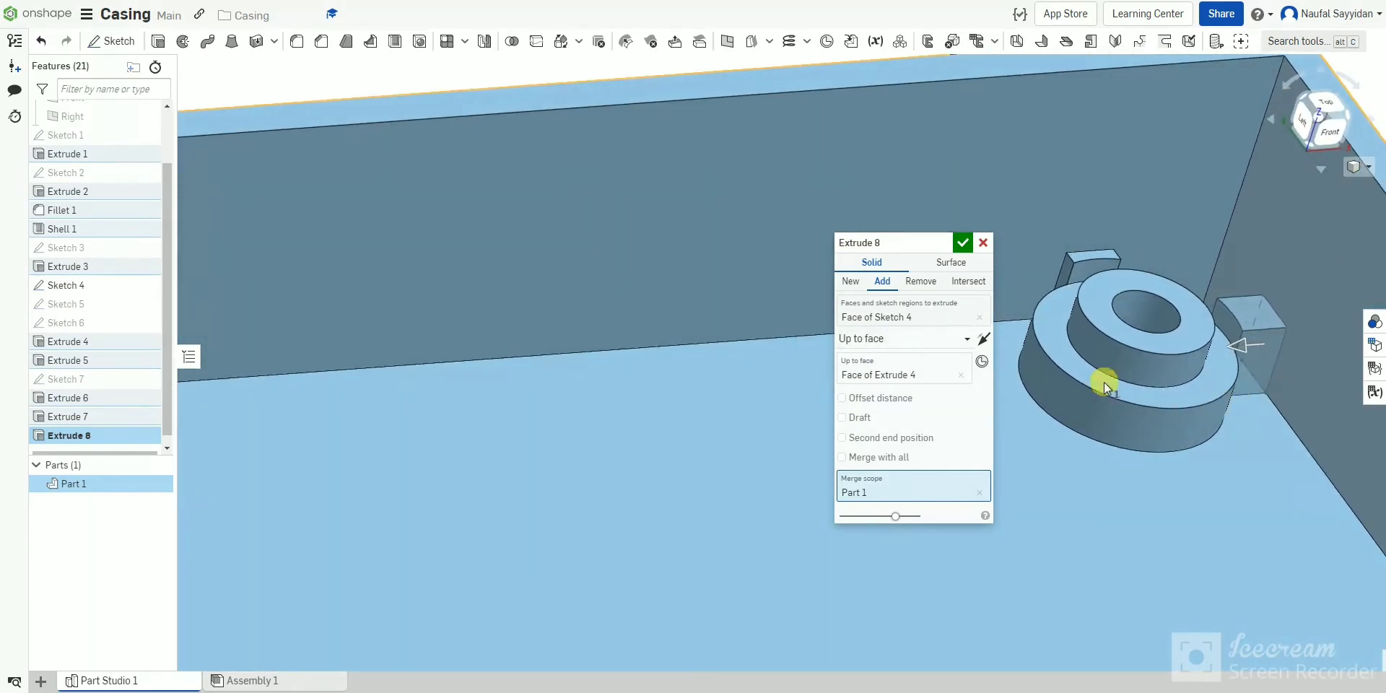
left_click(963, 245)
Start a Mirror with the casing seen from the top, and set its type to Feature mirror.
scroll(912, 334, "down", 10)
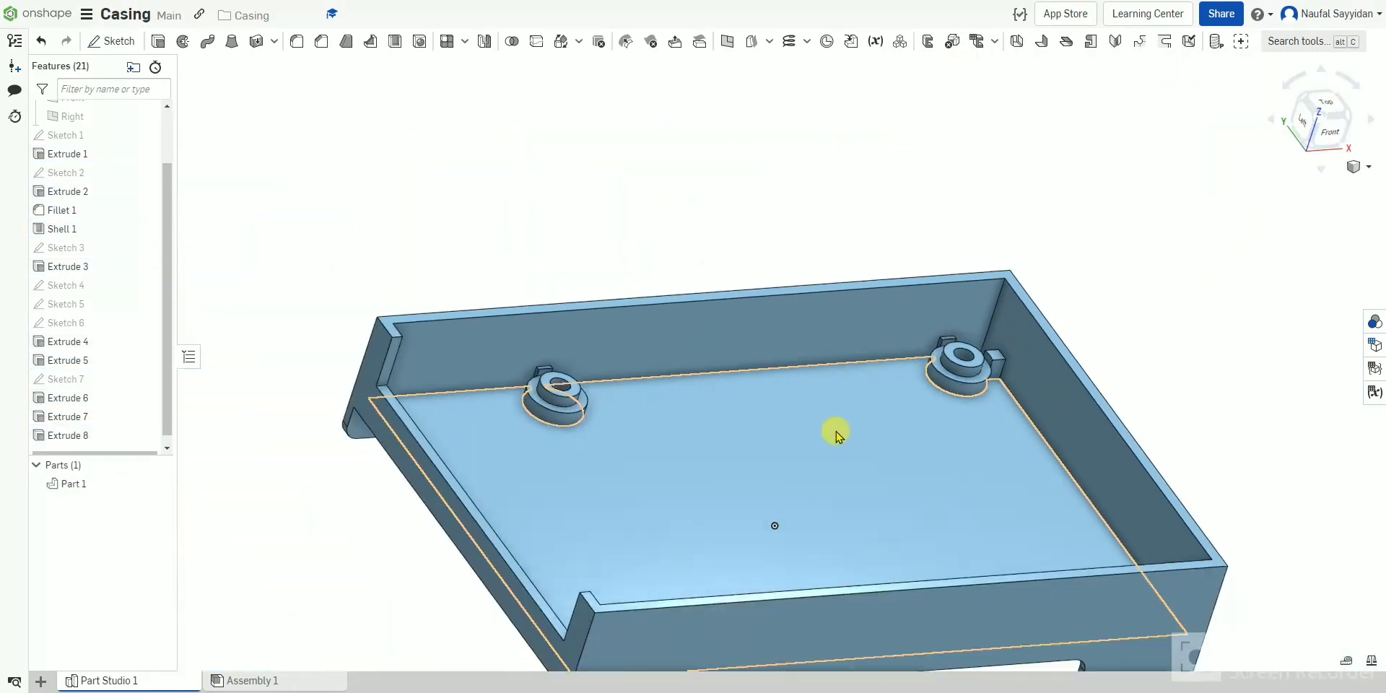
scroll(836, 434, "down", 3)
right_click_drag(836, 434, 489, 180)
scroll(922, 431, "up", 6)
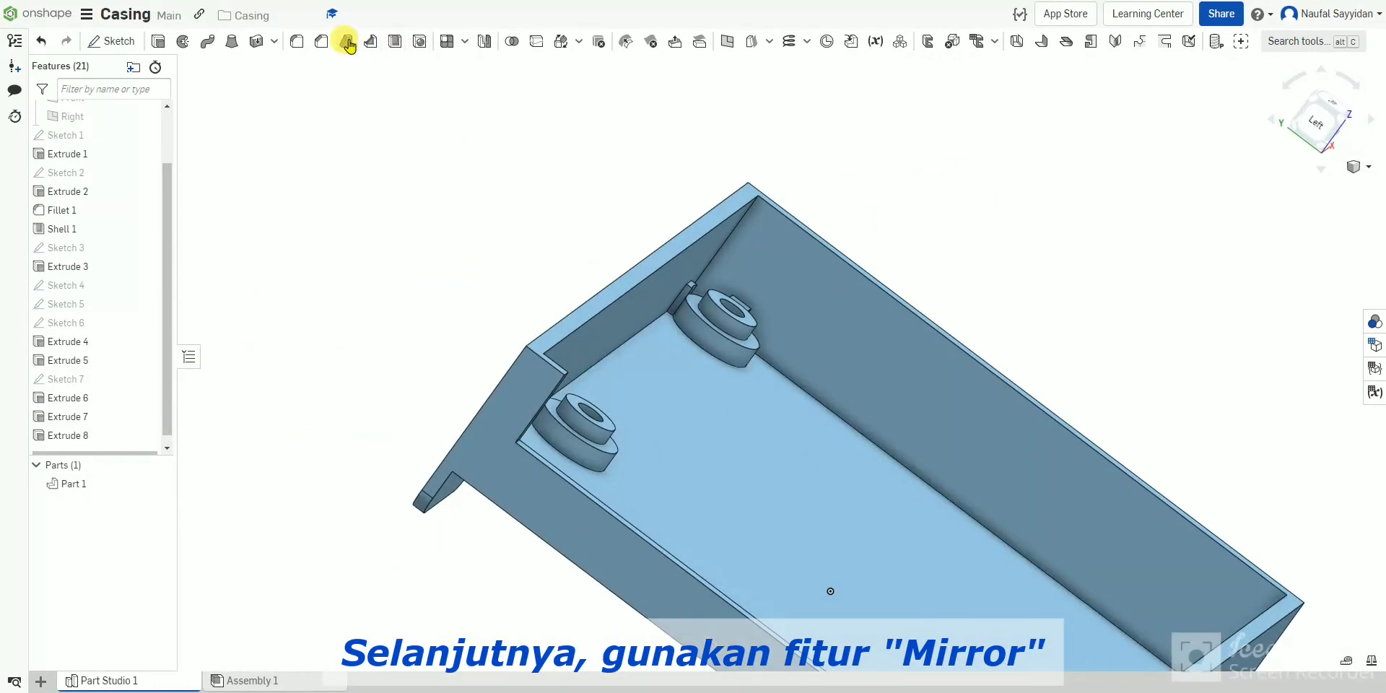
left_click(486, 42)
right_click(1018, 178)
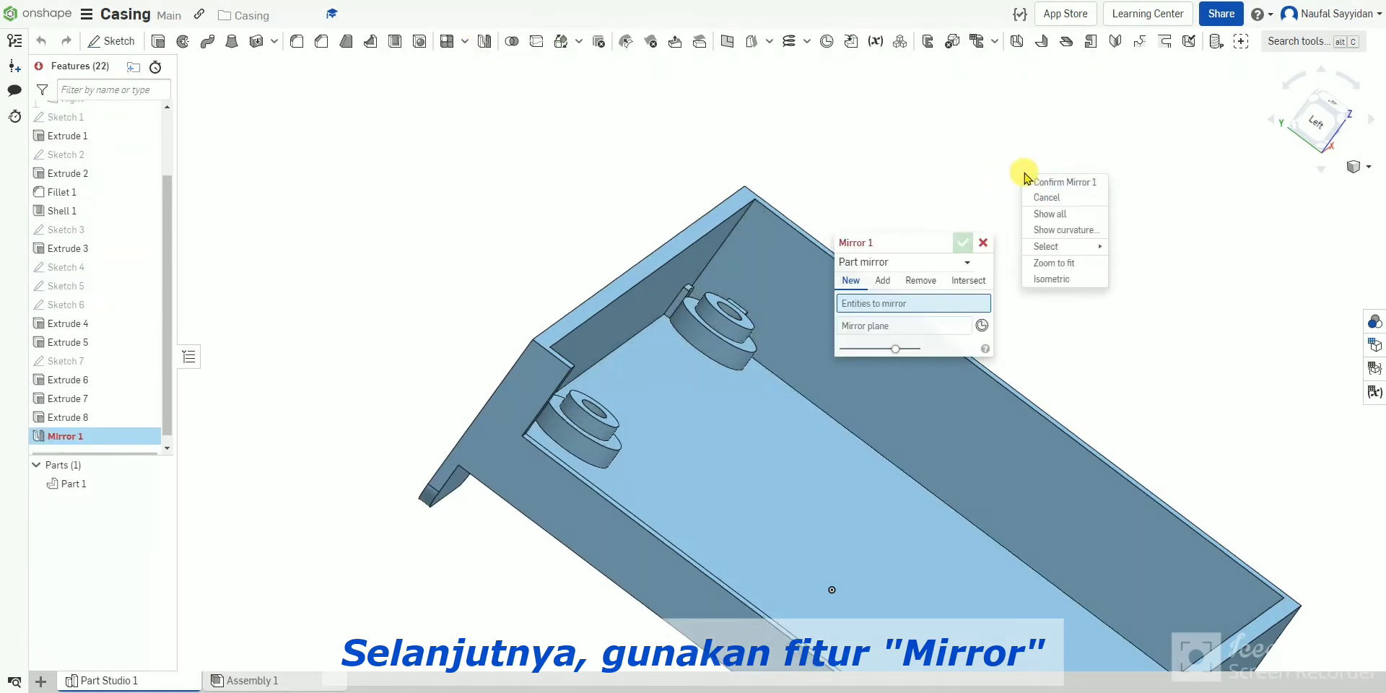
left_click(1051, 279)
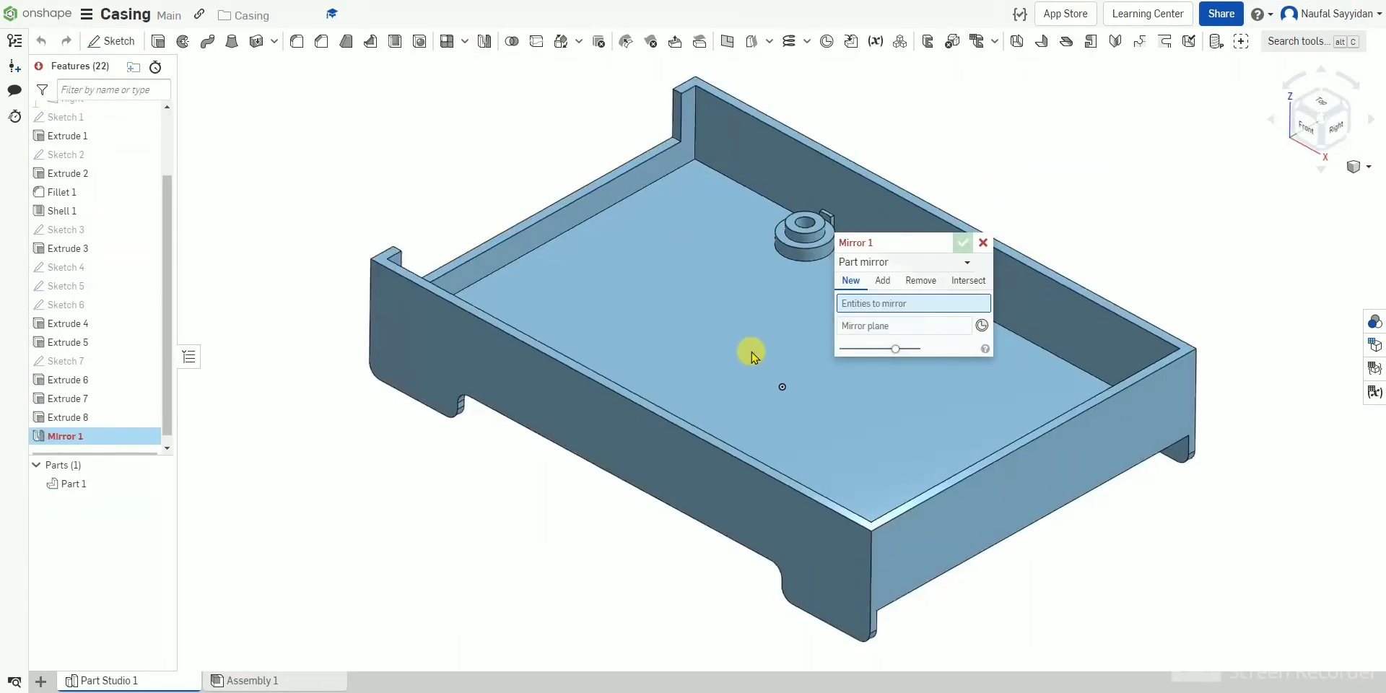
right_click_drag(749, 349, 774, 412)
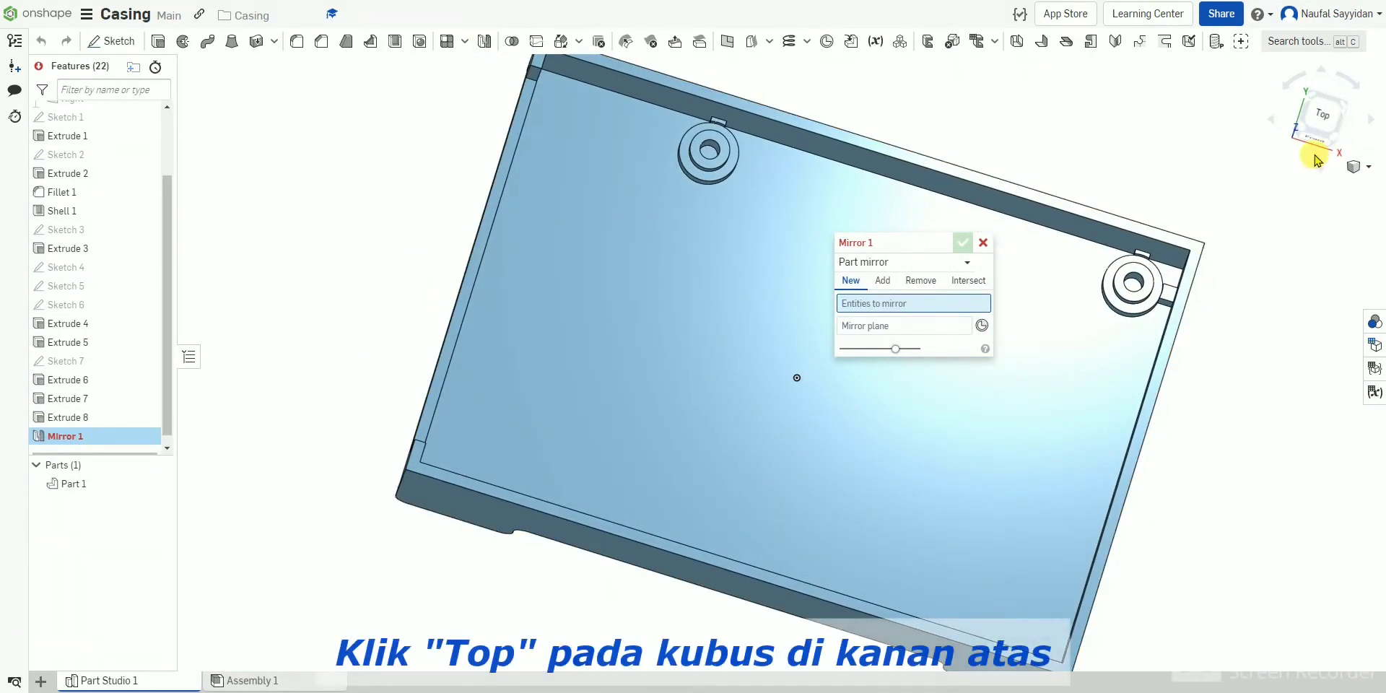
left_click(1316, 118)
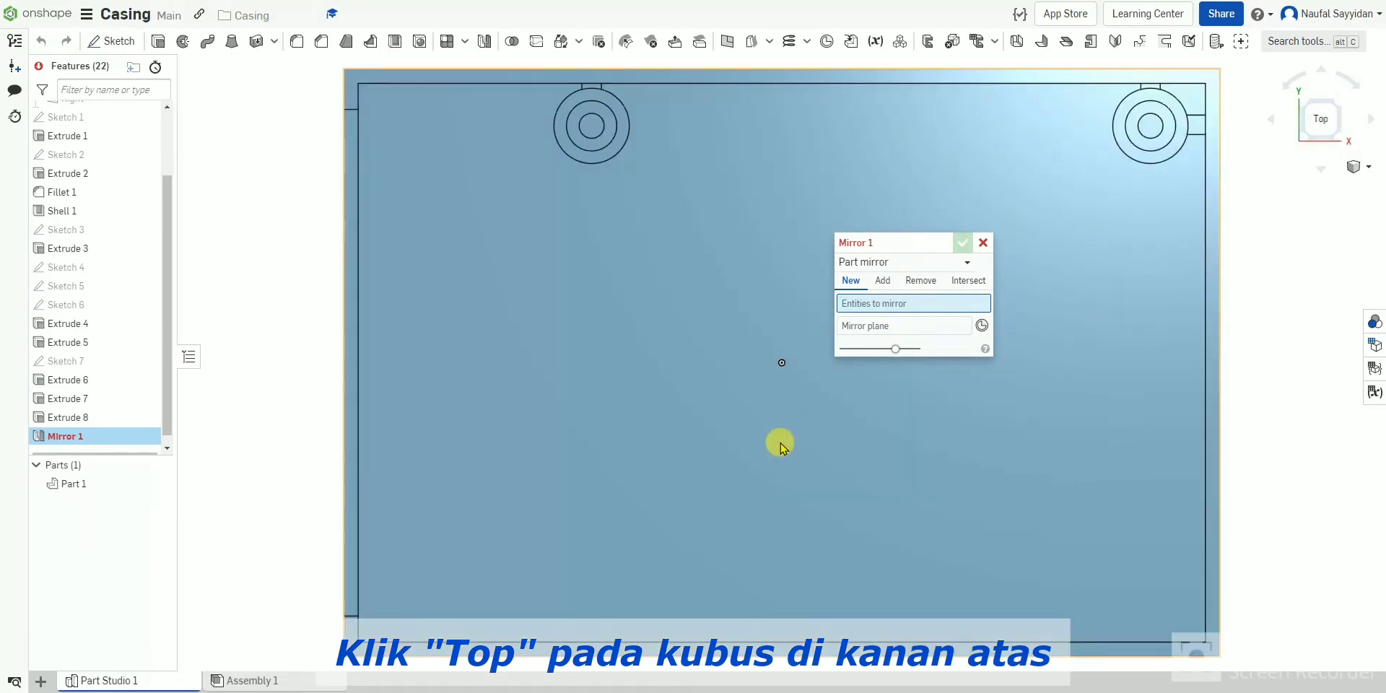
scroll(782, 365, "down", 2)
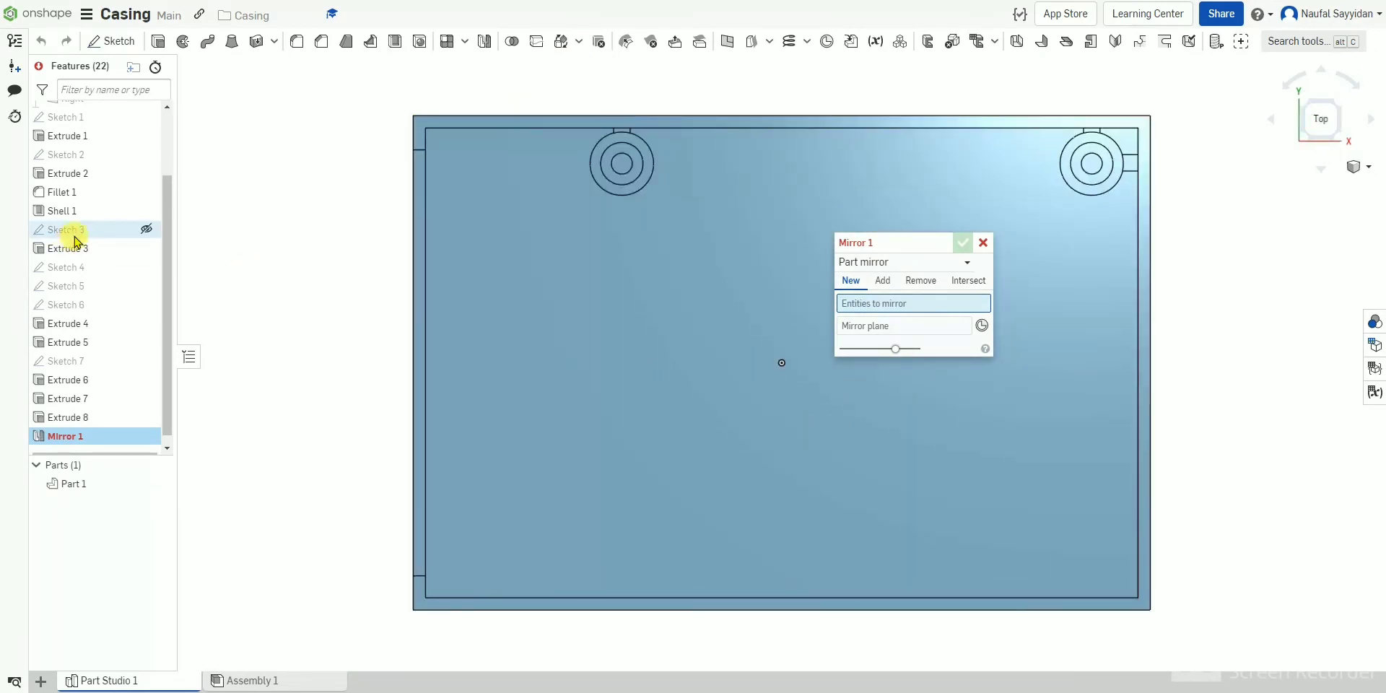
scroll(114, 193, "up", 2)
scroll(76, 323, "down", 2)
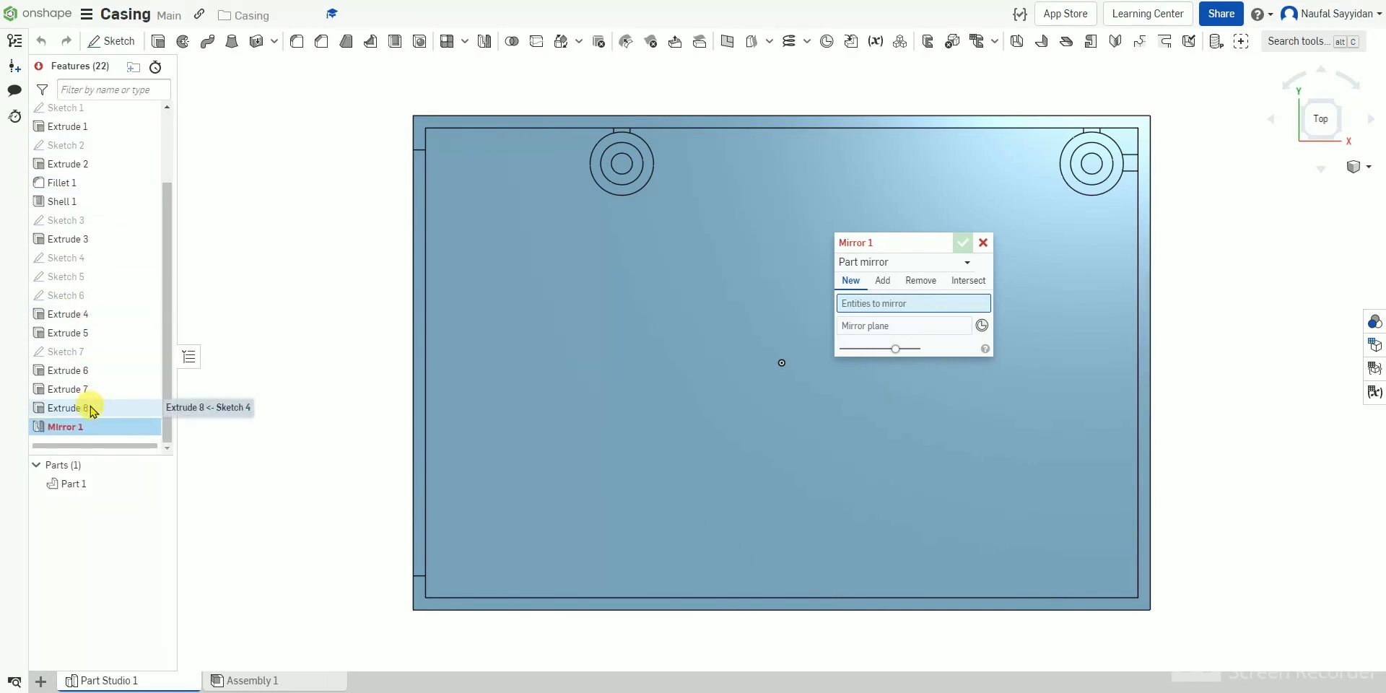
left_click(868, 262)
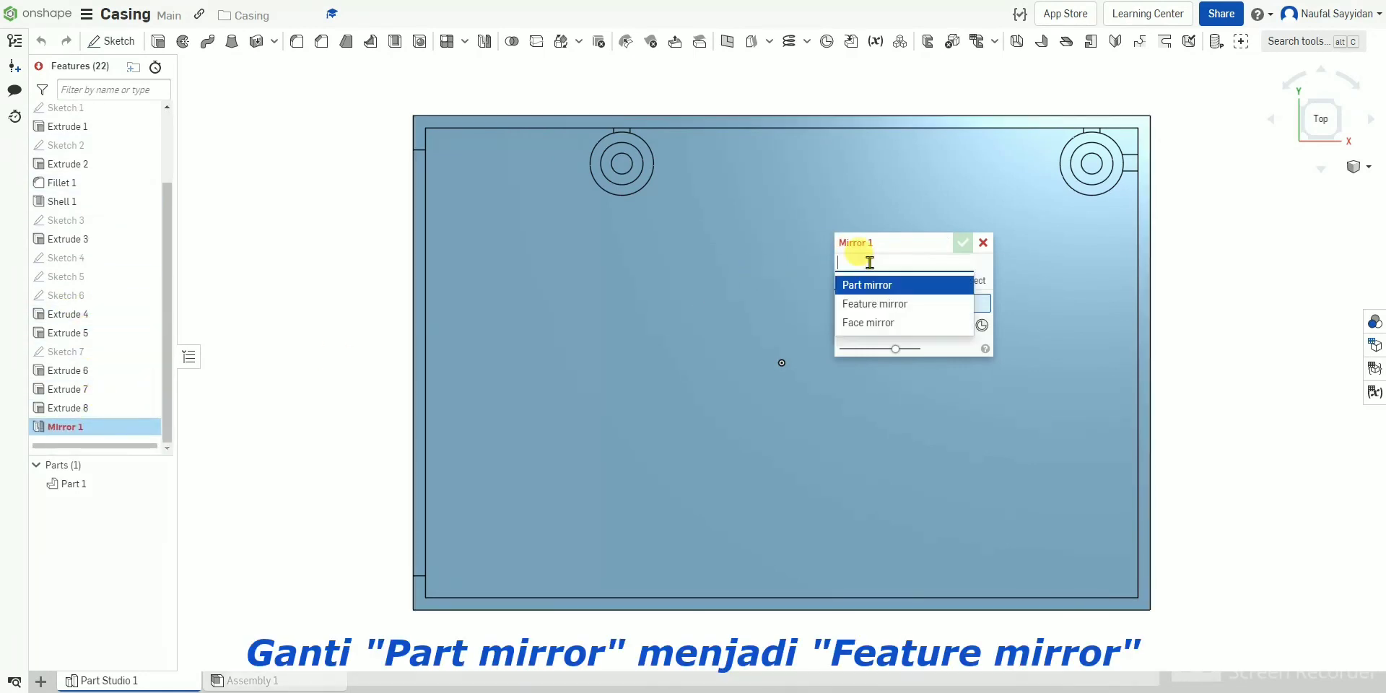
left_click(899, 304)
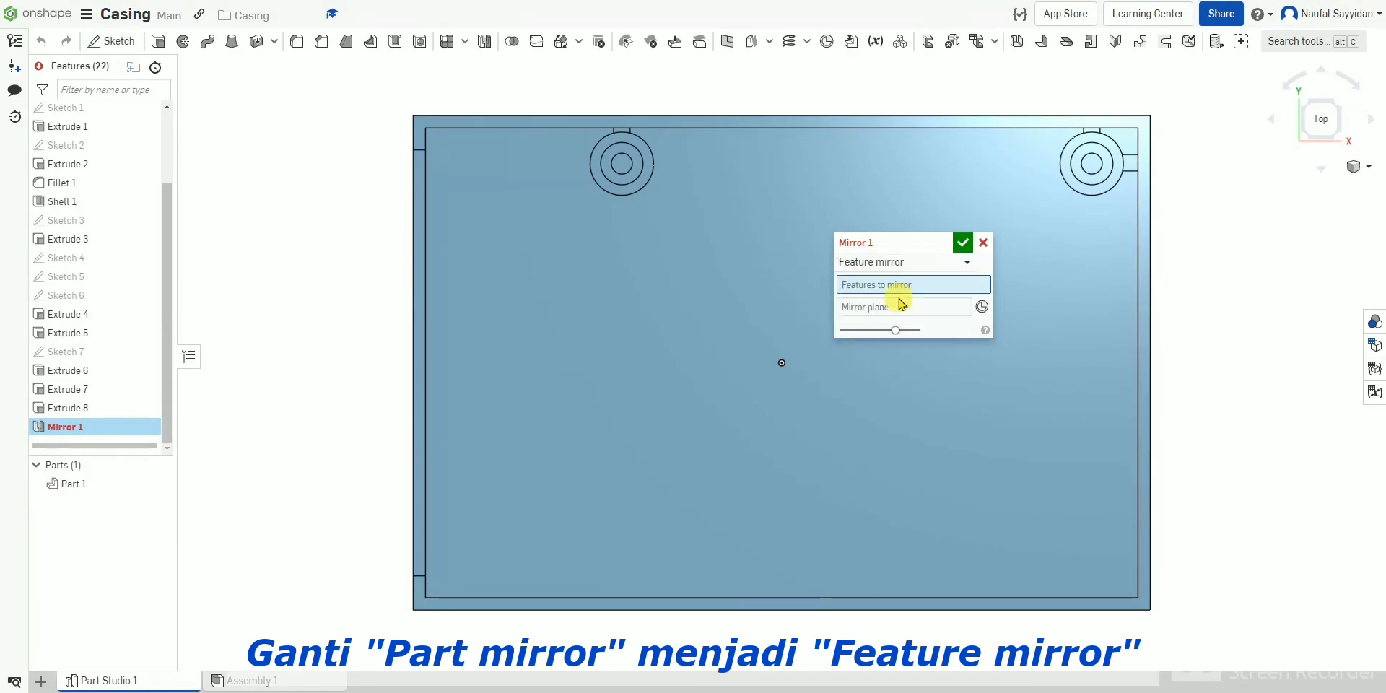
Choose Extrude 4, 5, 6, 7 and 8 as the features to mirror, and remove Sketch 6 from the selection.
left_click(123, 408)
left_click(116, 389)
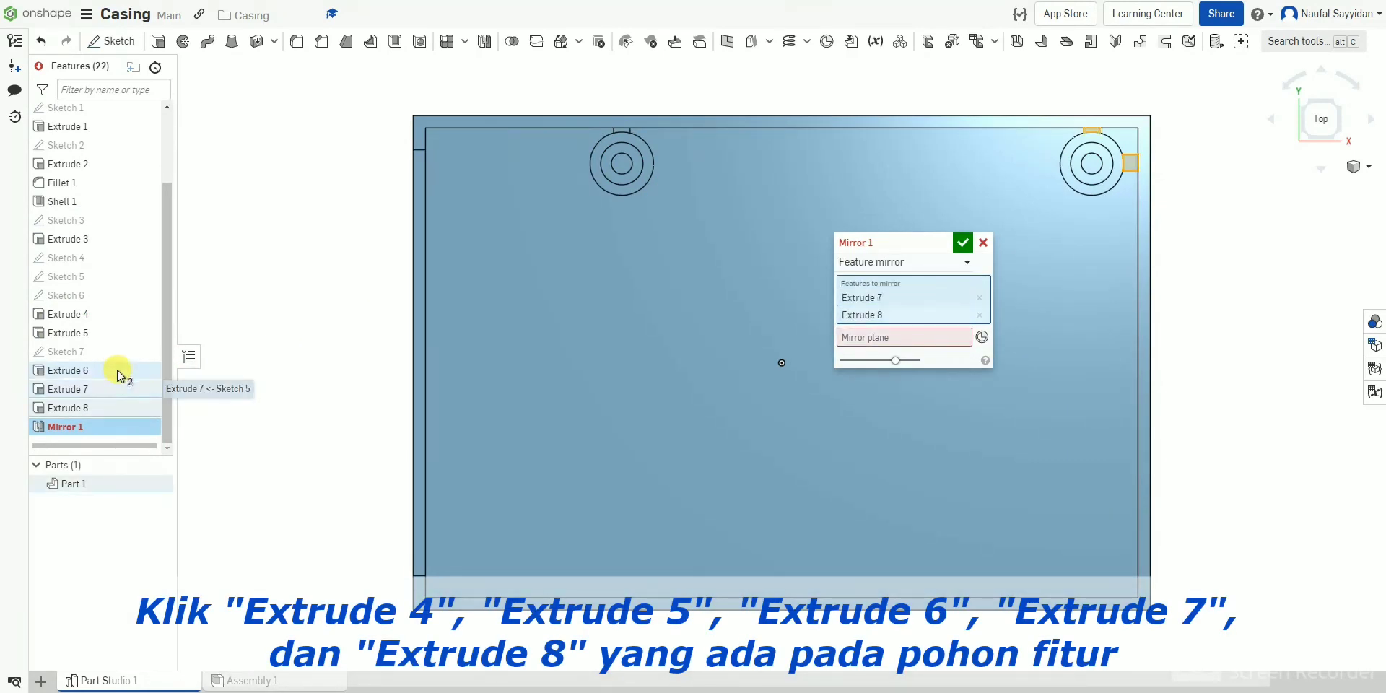
left_click(117, 369)
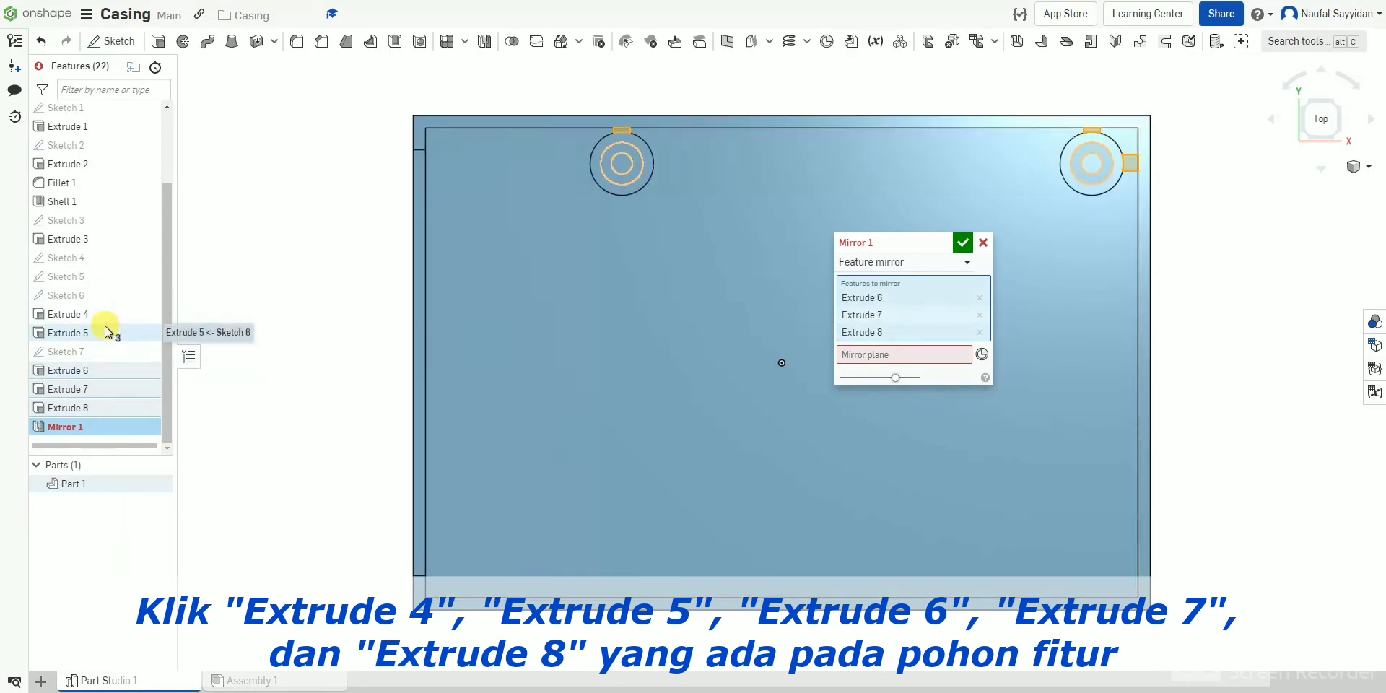
left_click(106, 328)
left_click(102, 316)
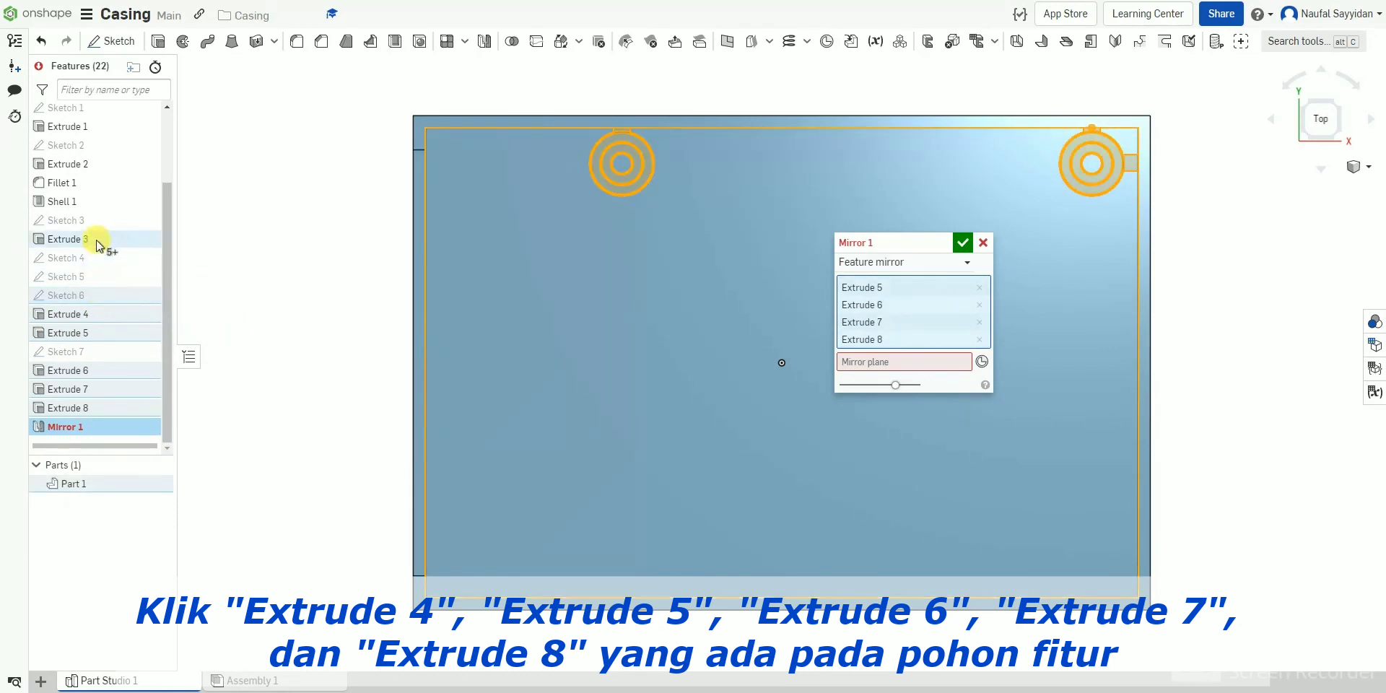
left_click(859, 364)
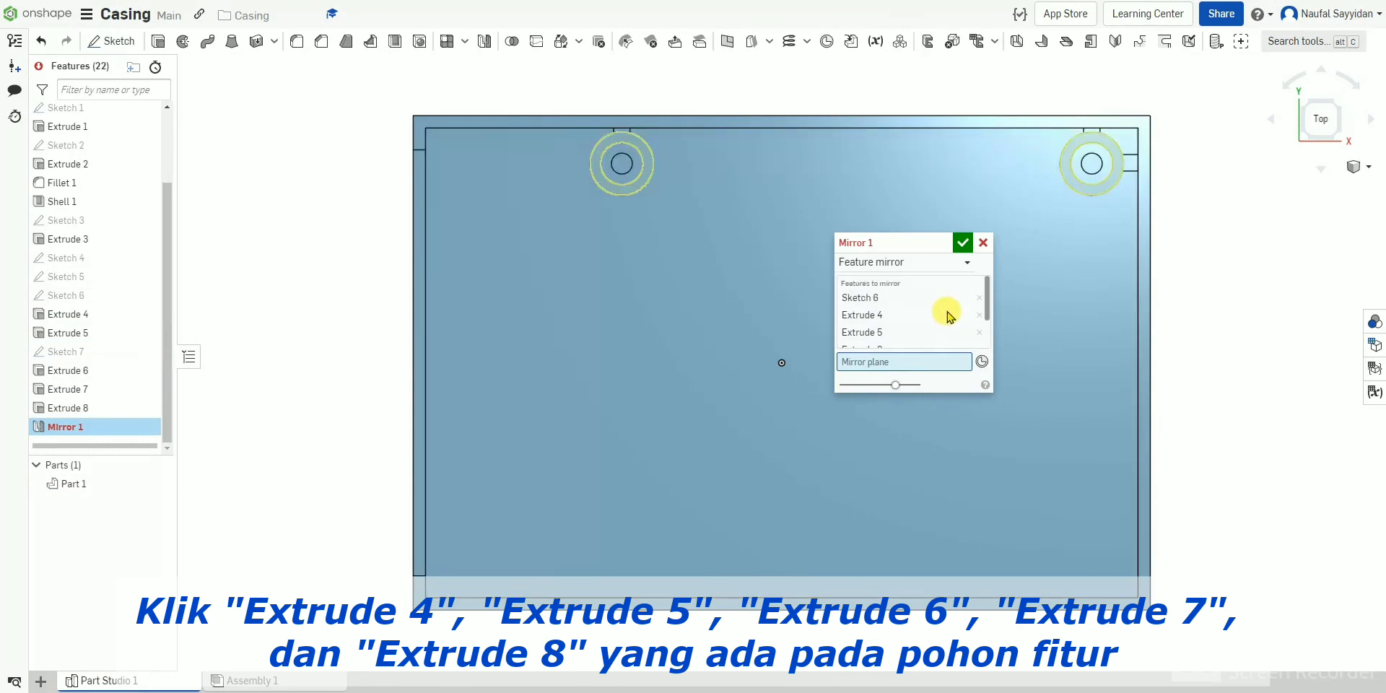
left_click(947, 304)
Set the Front plane as the mirror plane and accept the mirror of the bosses and ribs.
left_click(899, 361)
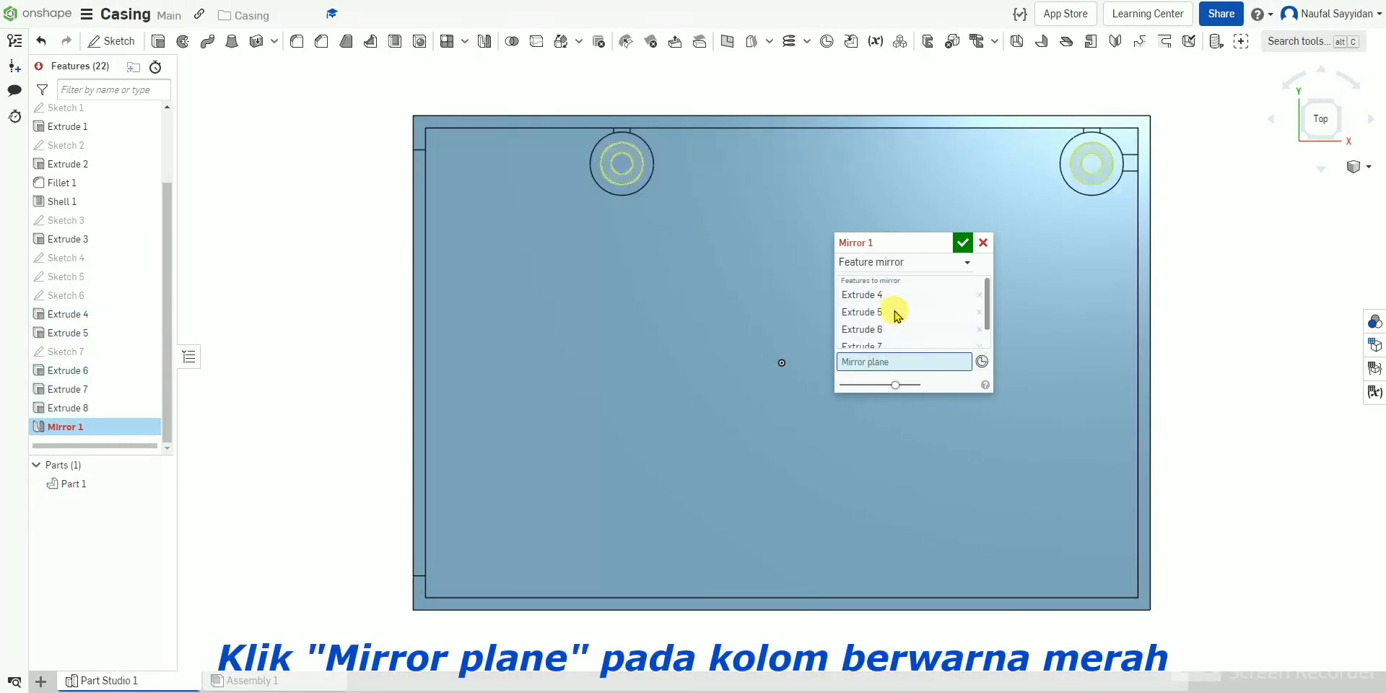
scroll(101, 289, "up", 3)
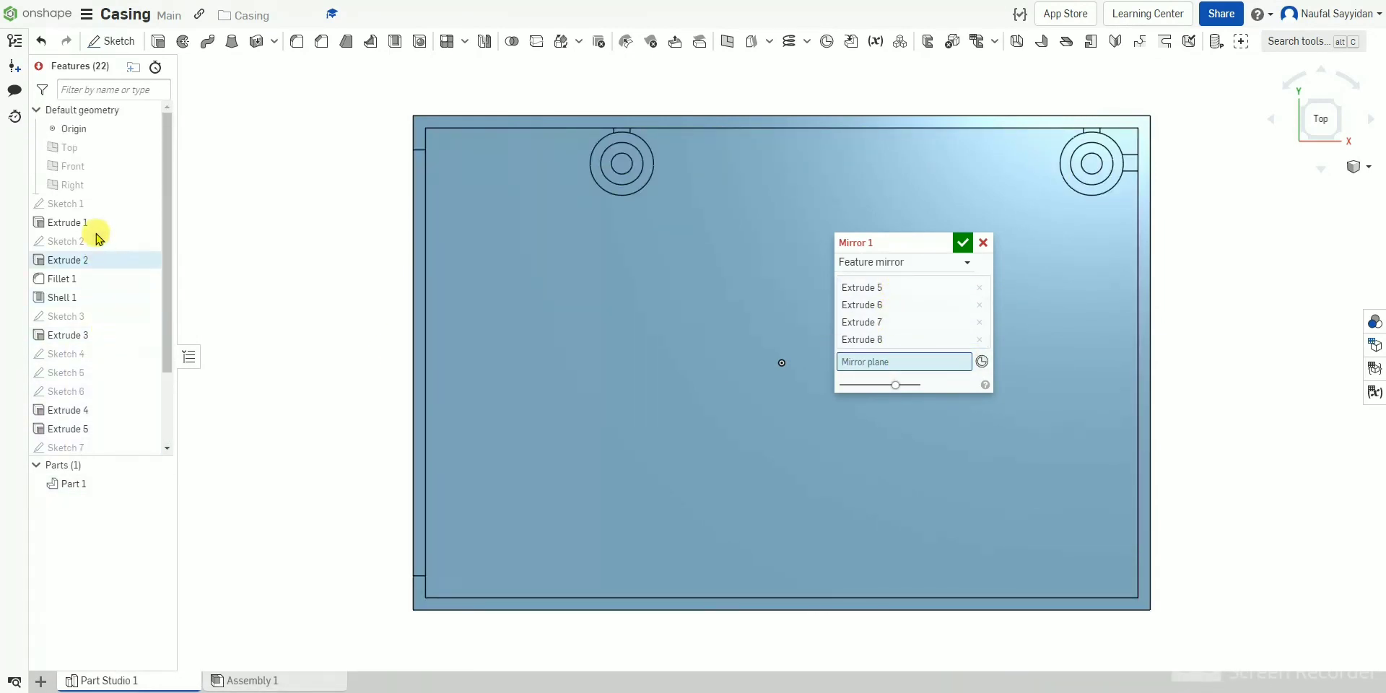
left_click(94, 173)
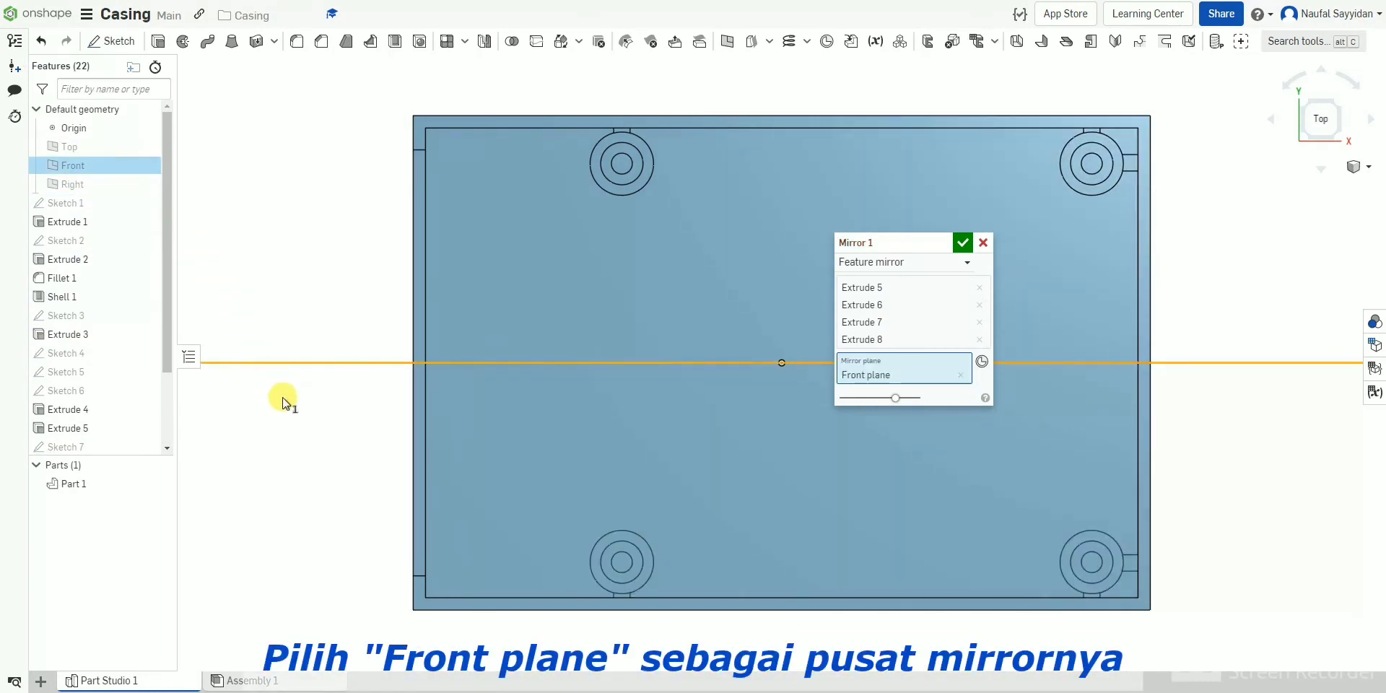
left_click(963, 244)
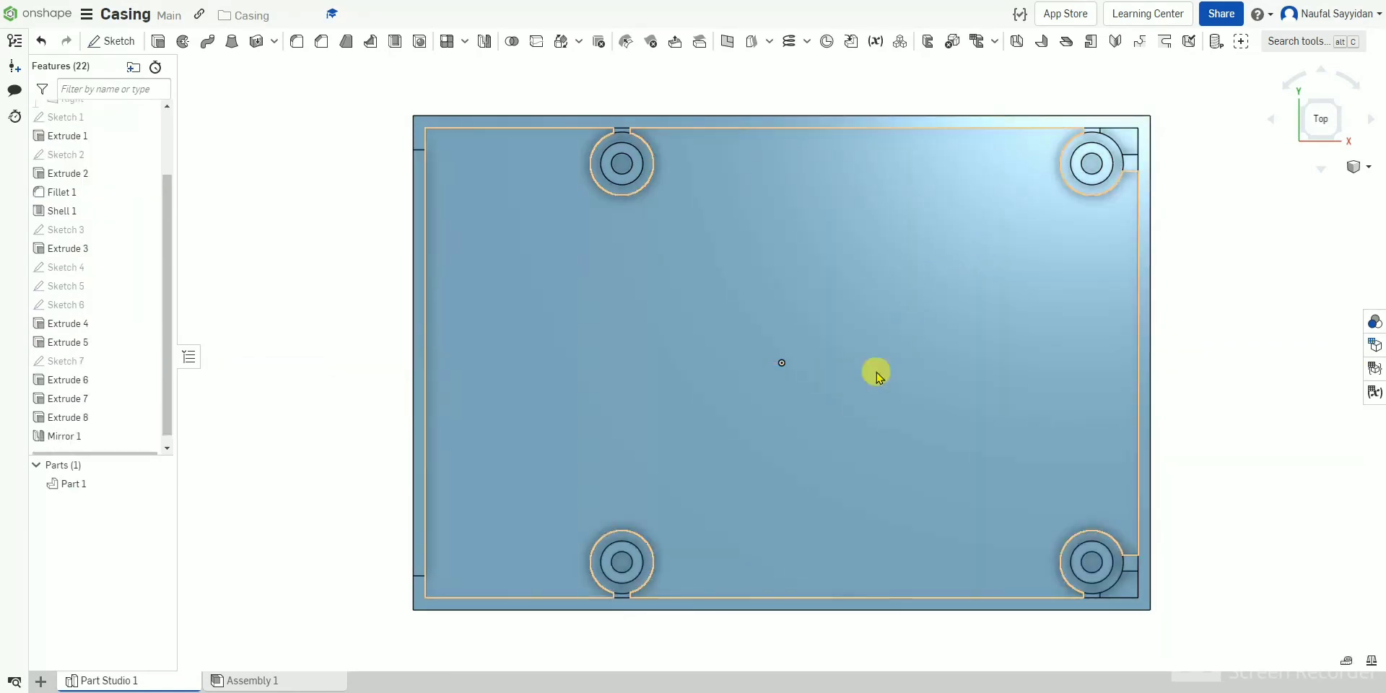
Examine the mirrored bosses and ribs inside the casing from several angles and in isometric view.
right_click_drag(748, 495, 507, 306)
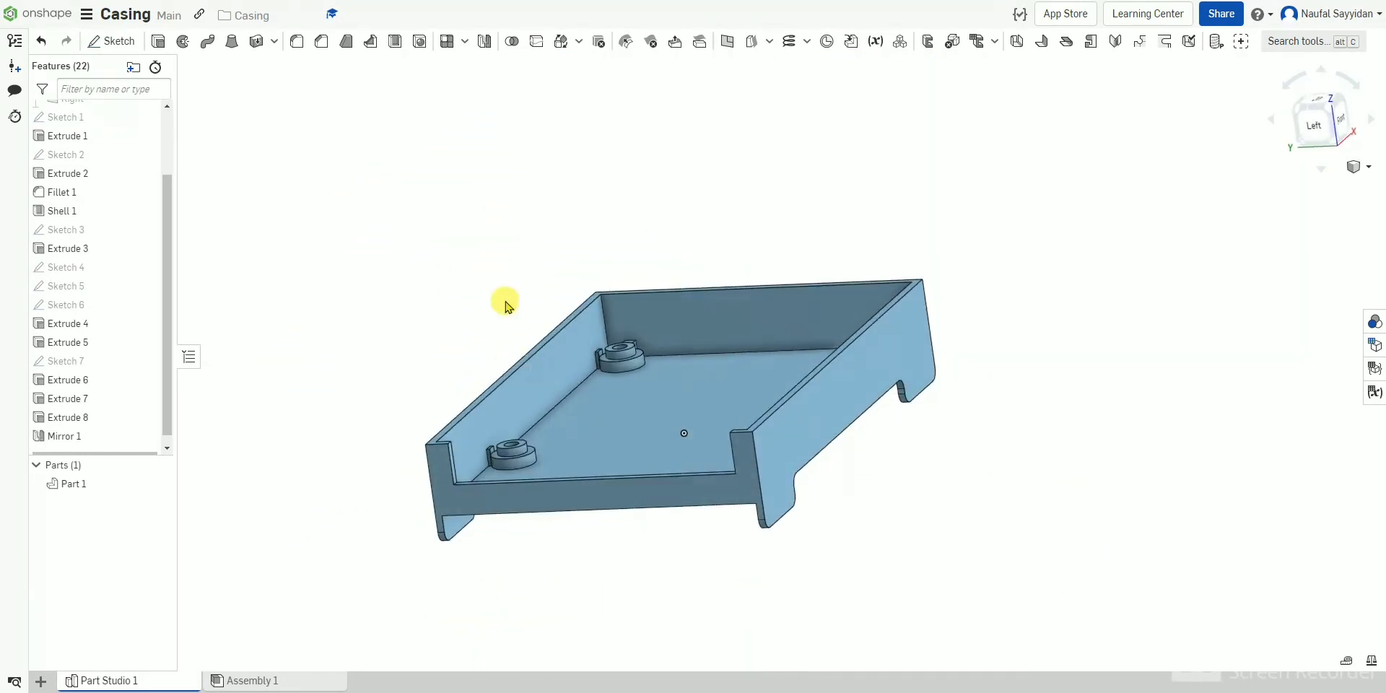
right_click(507, 306)
left_click(548, 356)
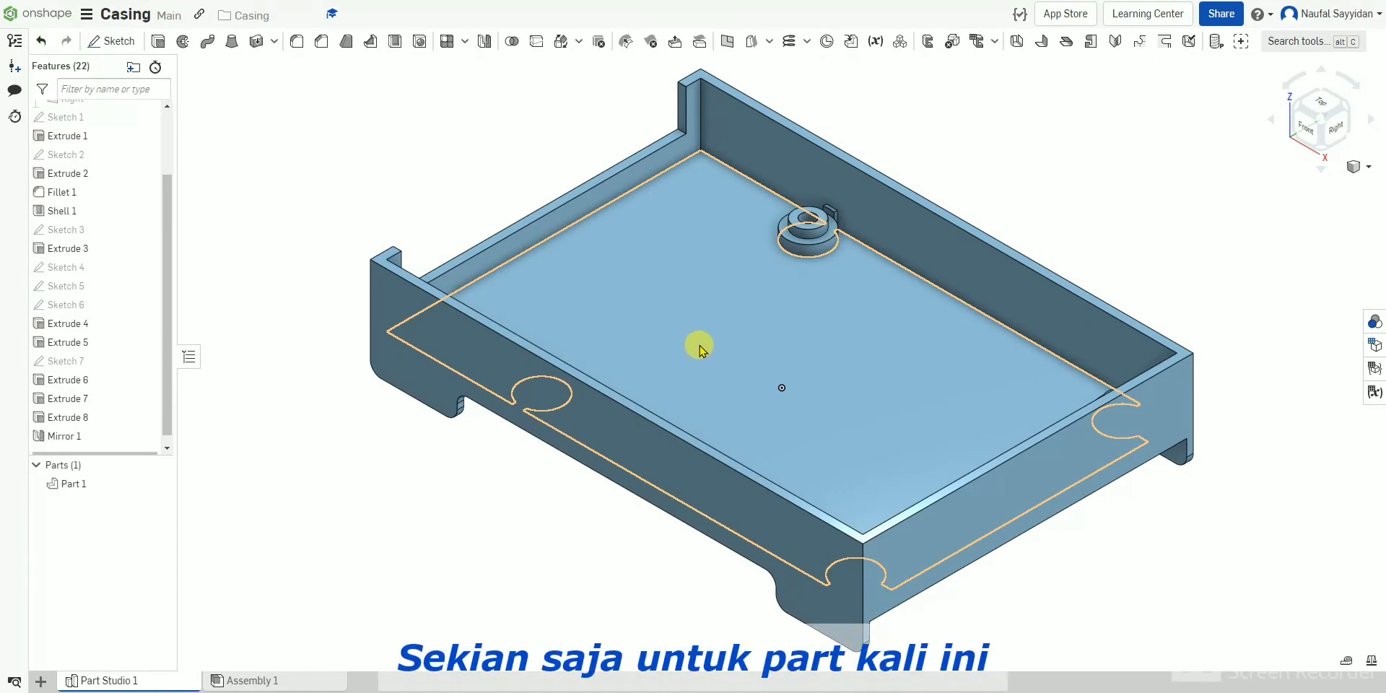
right_click_drag(699, 349, 885, 440)
scroll(829, 428, "down", 5)
scroll(722, 336, "up", 4)
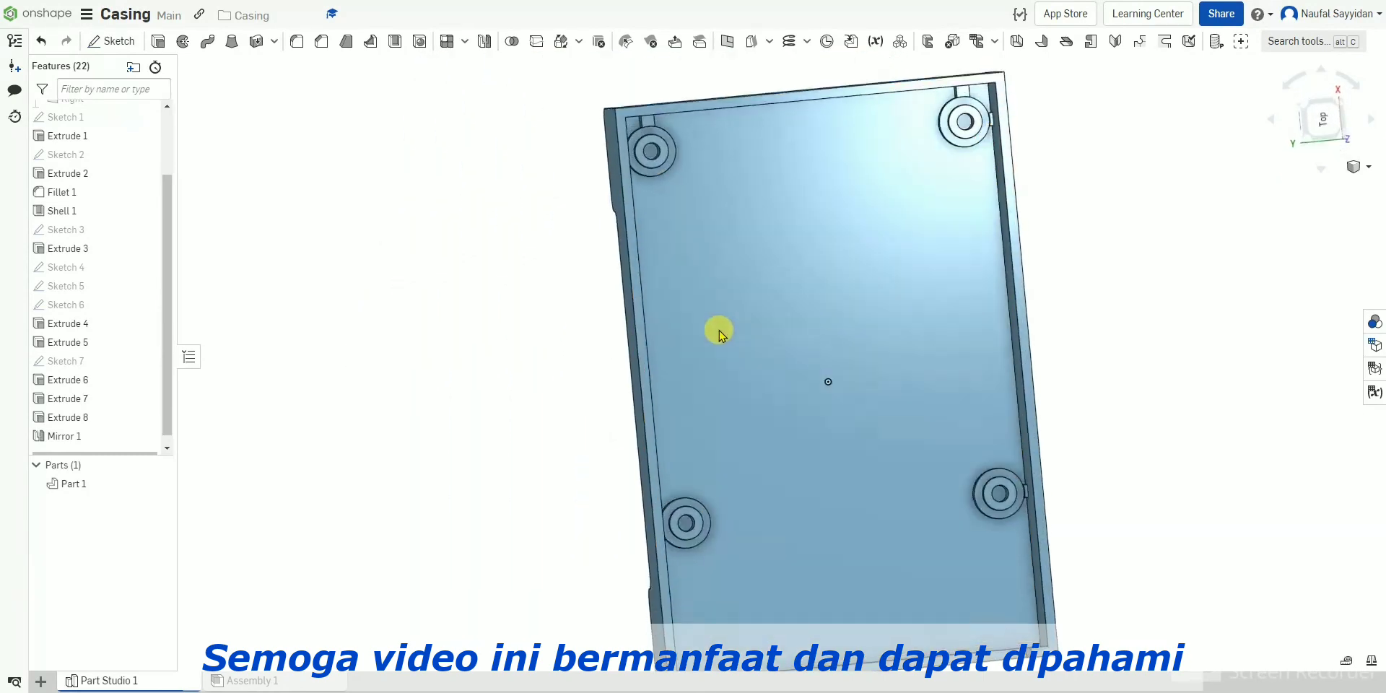
right_click_drag(719, 334, 686, 260)
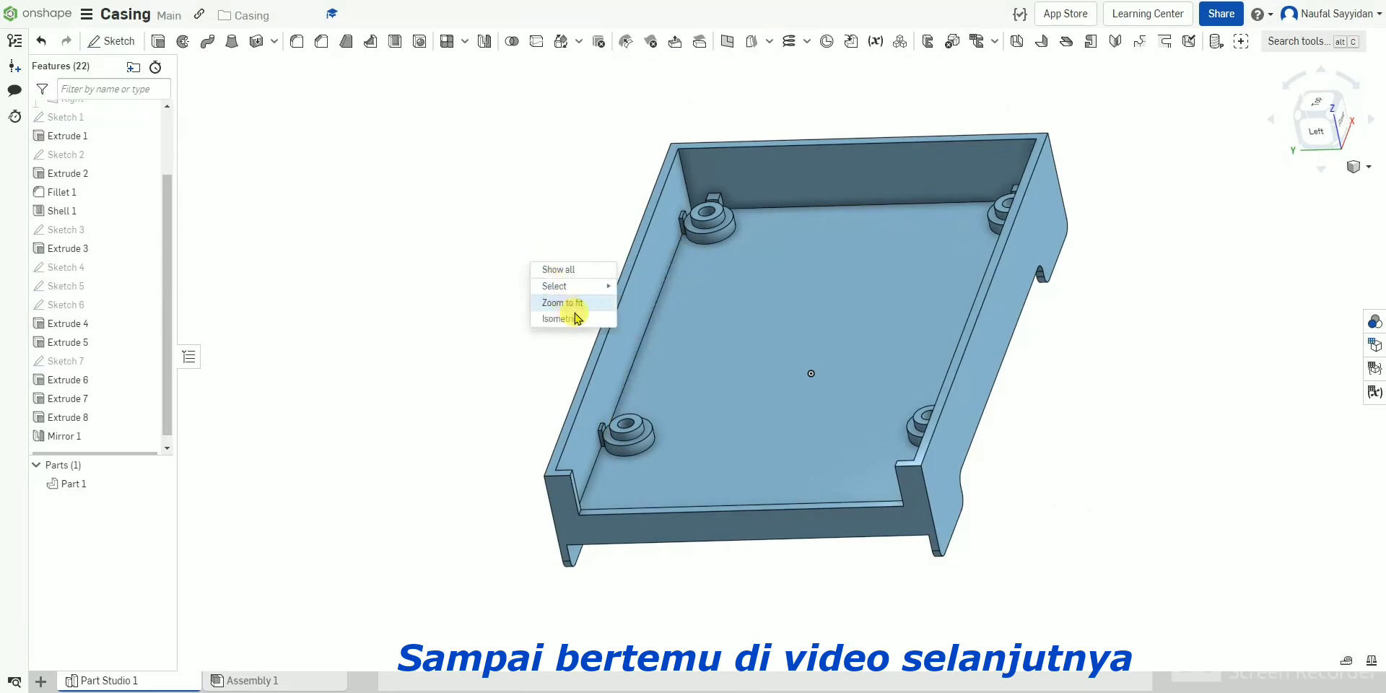
left_click(577, 317)
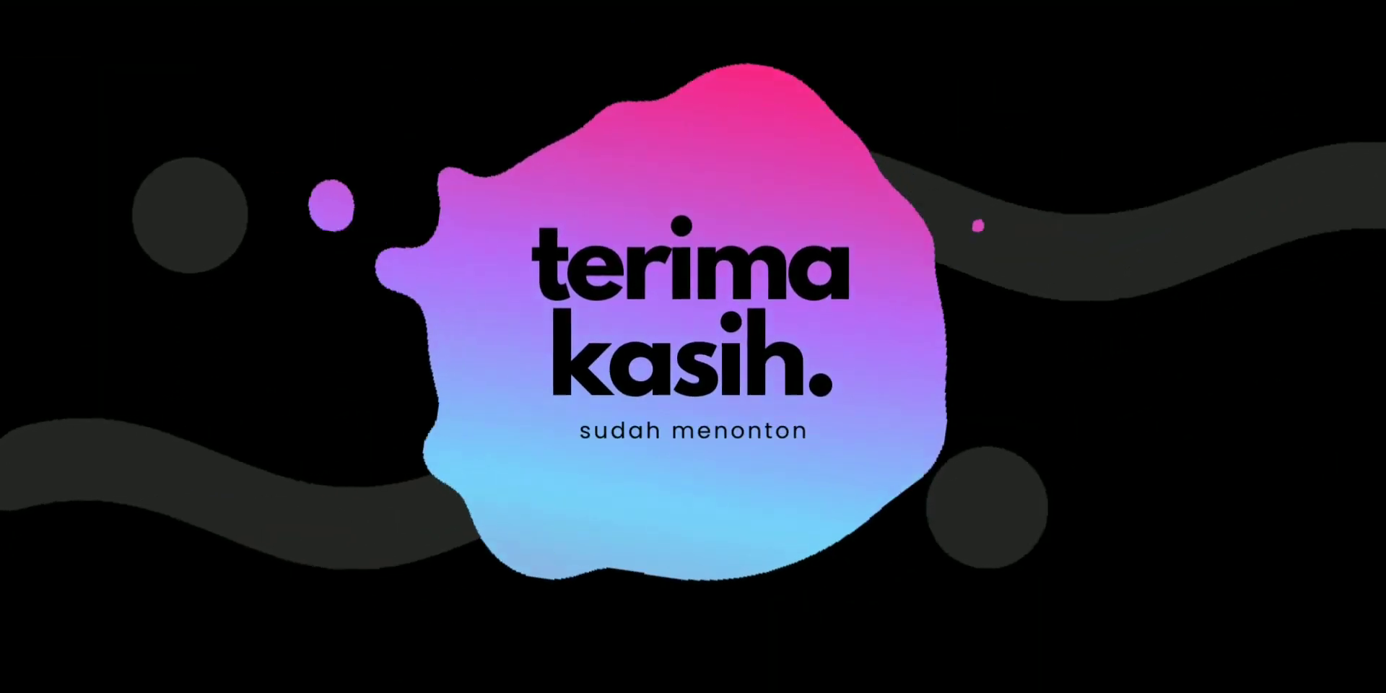